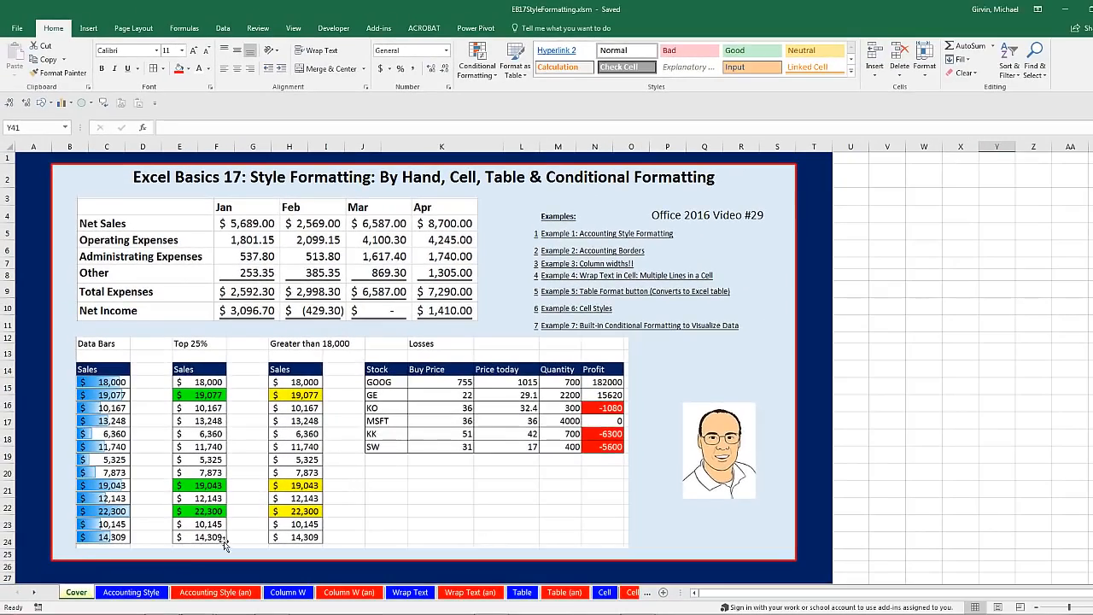
Step: On the Accounting Style sheet, bold the Jan–Apr headers B3:E3 and the labels A4:A9
{"action": "left_click", "coordinate": [122, 594]}
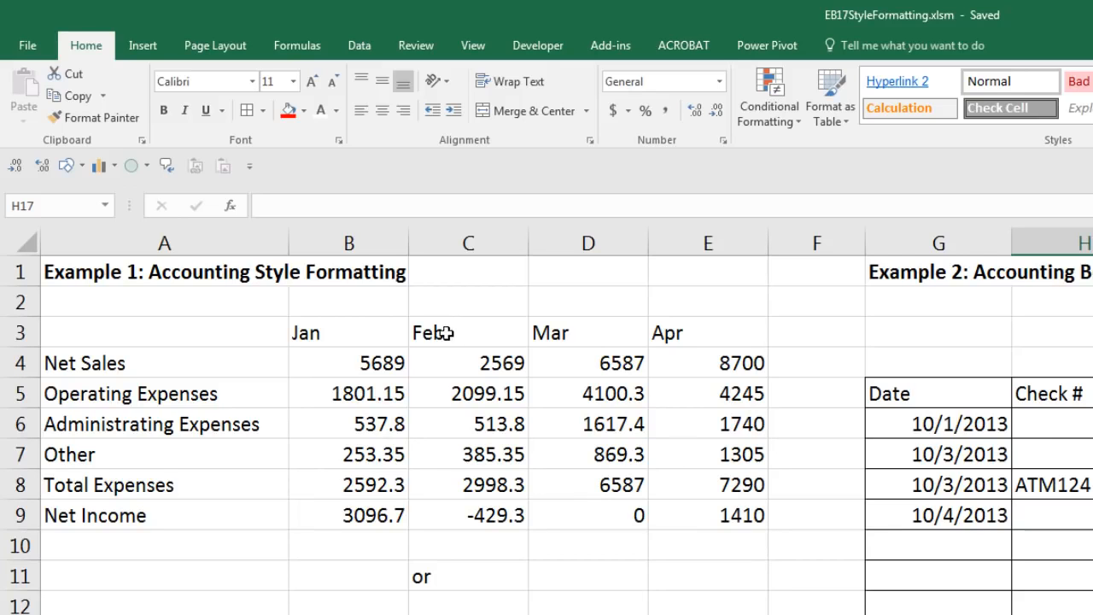
{"action": "left_click_drag", "start_coordinate": [318, 338], "coordinate": [689, 331]}
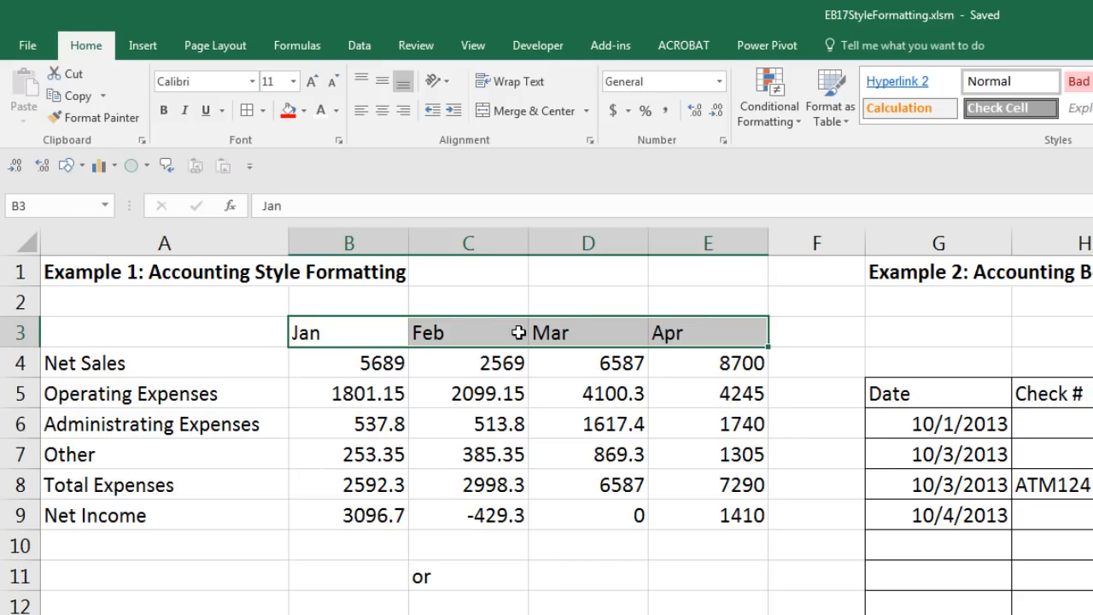
{"action": "key", "text": "ctrl"}
{"action": "left_click_drag", "start_coordinate": [139, 369], "coordinate": [136, 513]}
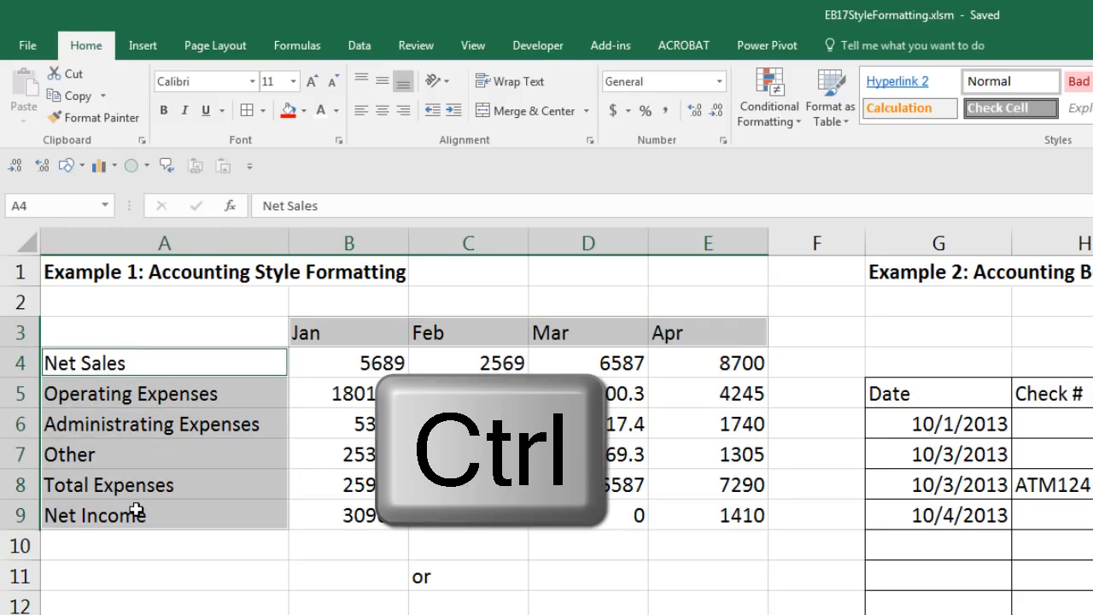
{"action": "key", "text": "ctrl+b"}
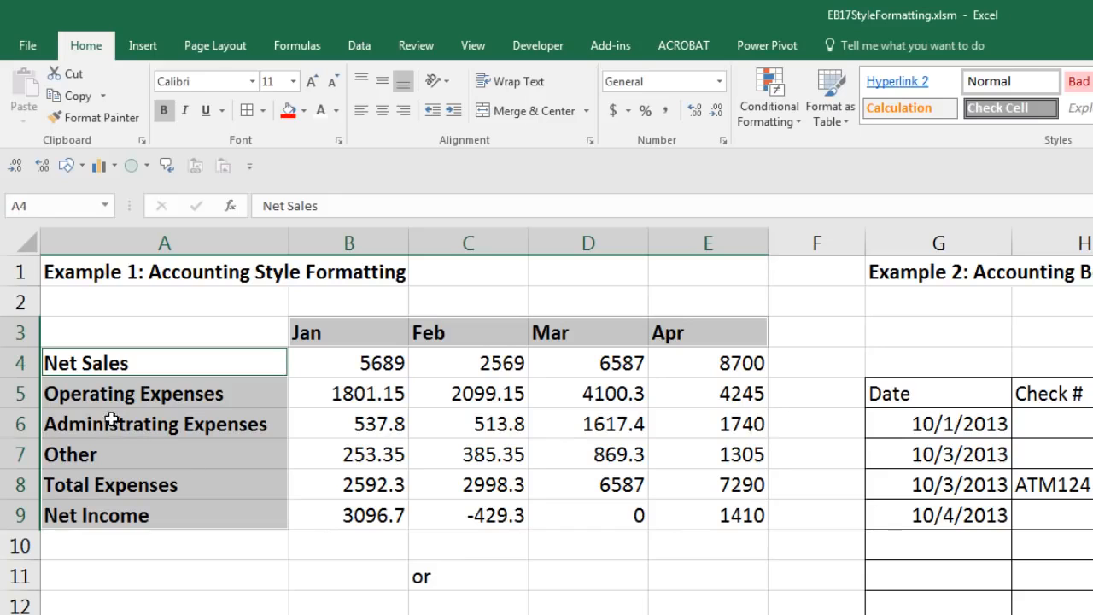
Step: Indent the Operating Expenses, Administrating Expenses and Other labels, then select figures B4:E9 for formatting
{"action": "left_click_drag", "start_coordinate": [98, 393], "coordinate": [114, 461]}
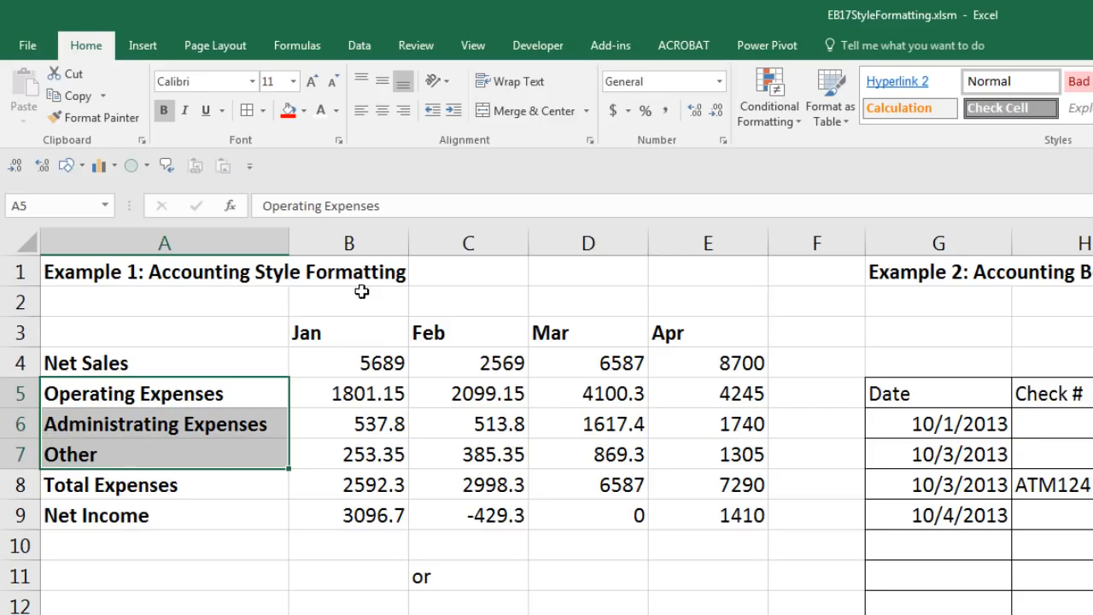
{"action": "left_click", "coordinate": [453, 111]}
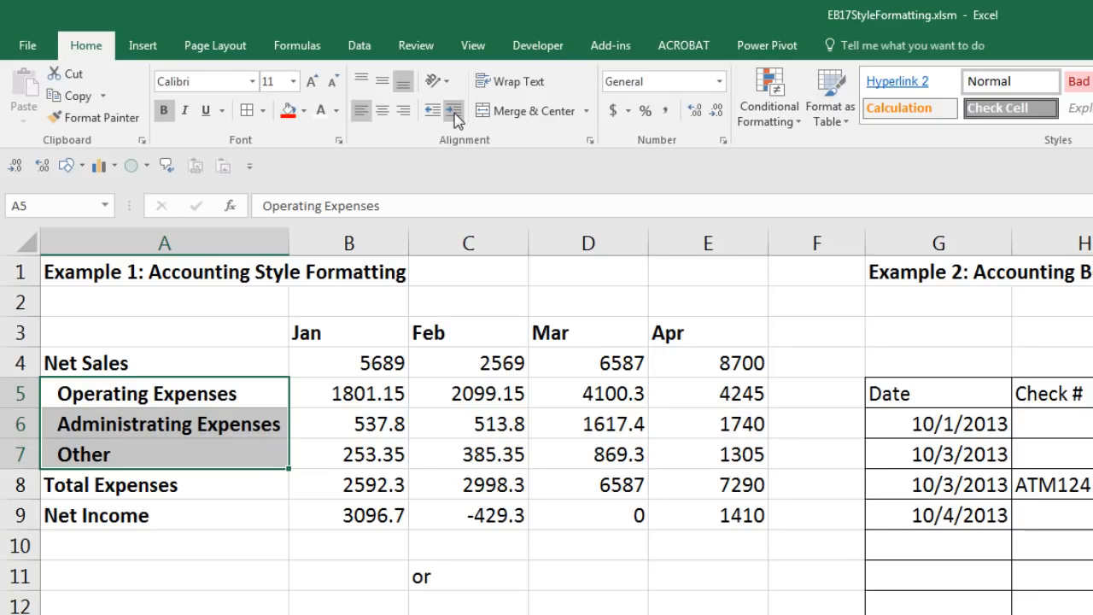
{"action": "left_click", "coordinate": [332, 362]}
{"action": "left_click_drag", "start_coordinate": [487, 385], "coordinate": [712, 512]}
{"action": "key", "text": "ctrl+1"}
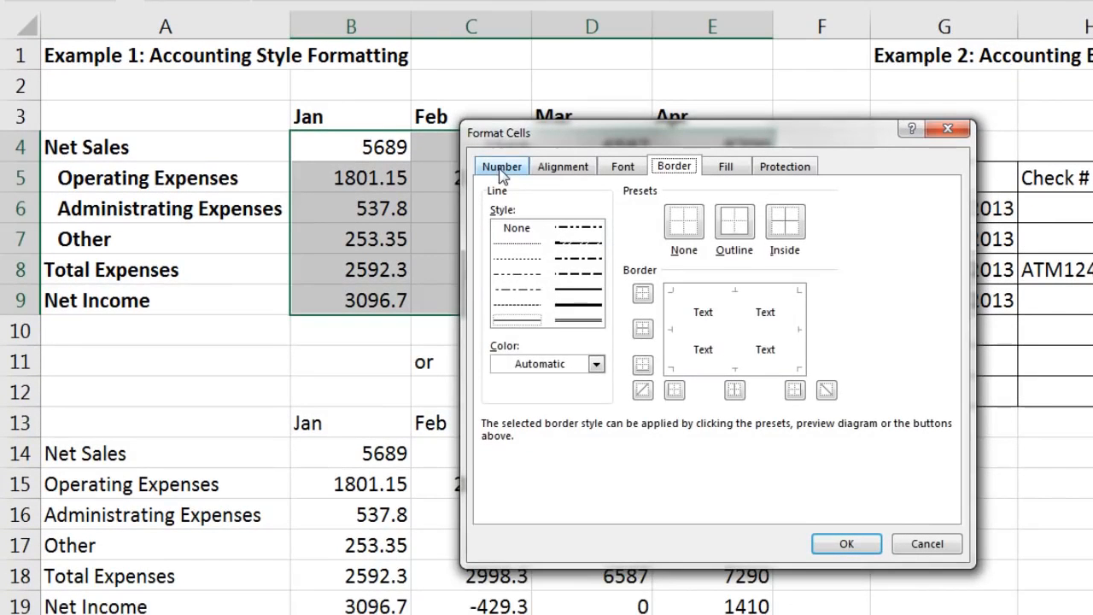
Step: Format the B4:E9 figures as Currency with $ and two decimals, then select expenses B5:E7
{"action": "left_click", "coordinate": [499, 209]}
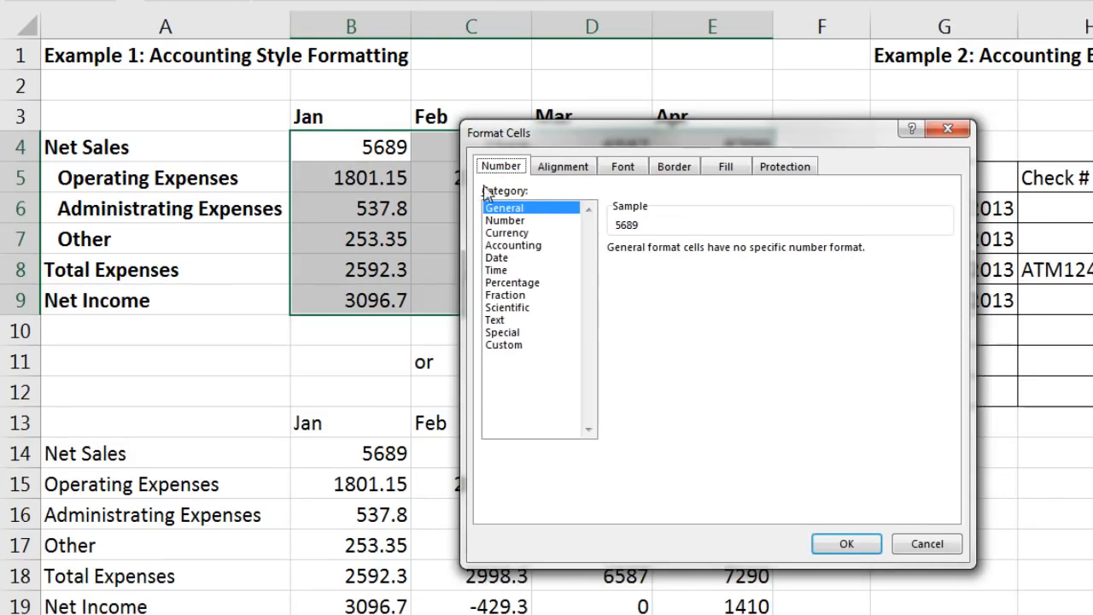
{"action": "left_click", "coordinate": [517, 232]}
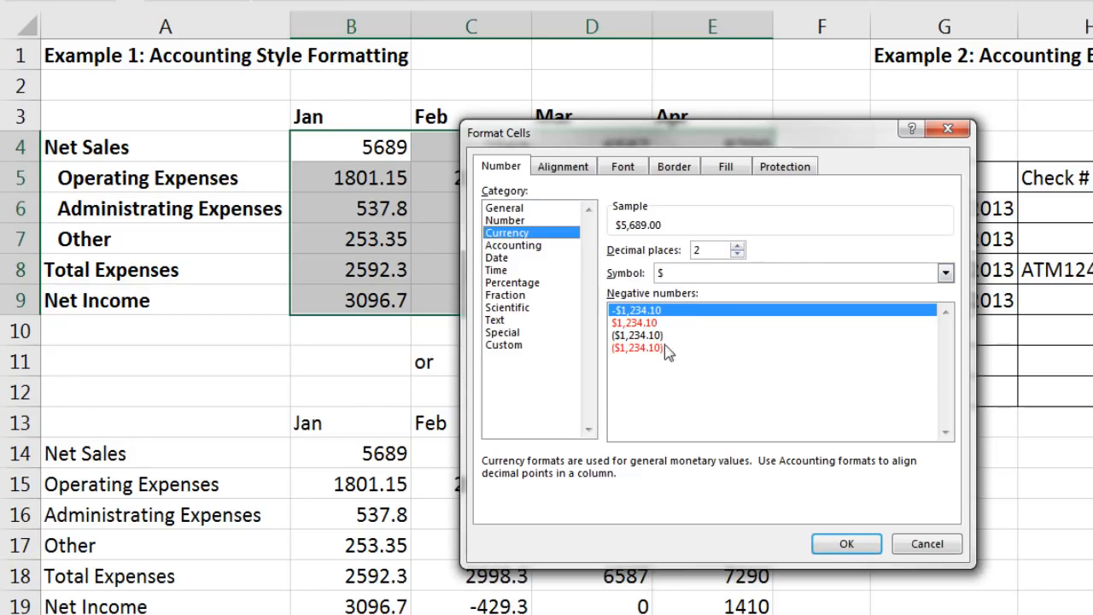
{"action": "left_click", "coordinate": [843, 542]}
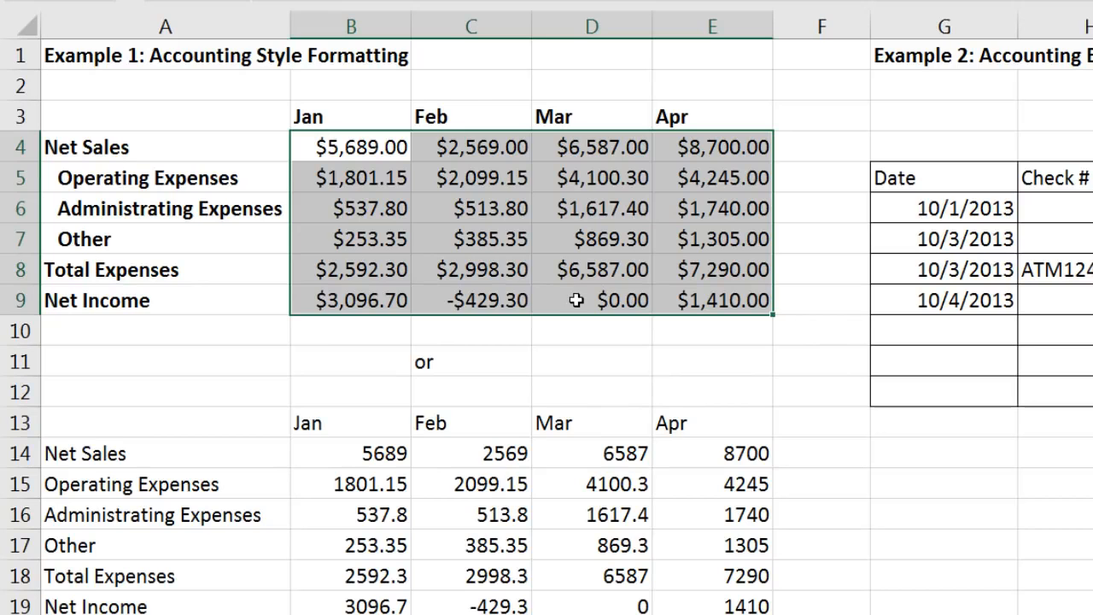
{"action": "left_click_drag", "start_coordinate": [322, 147], "coordinate": [678, 142]}
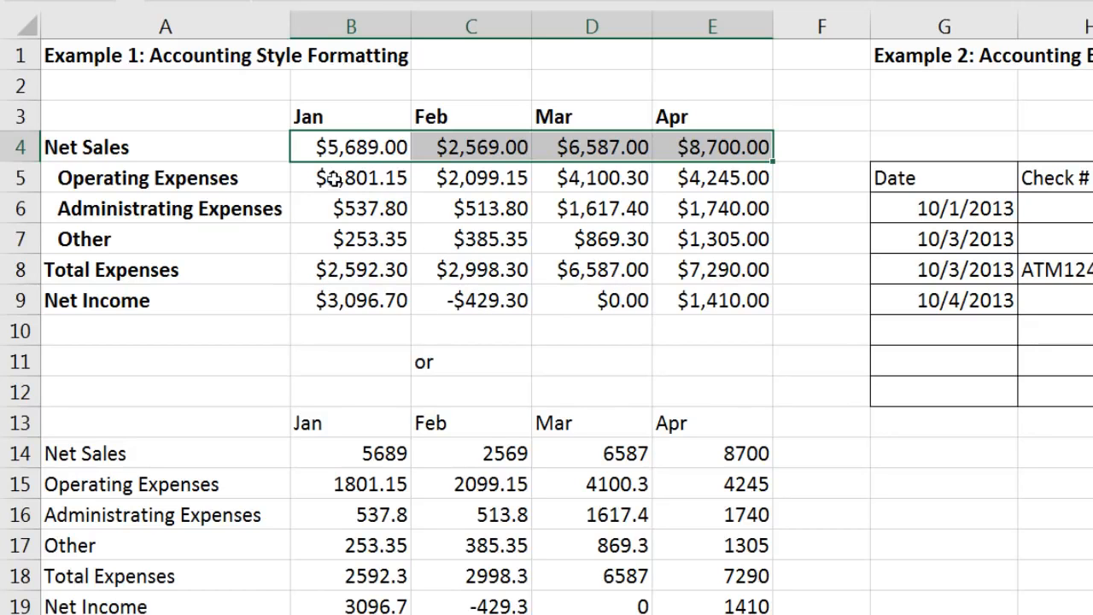
{"action": "left_click_drag", "start_coordinate": [321, 180], "coordinate": [701, 237]}
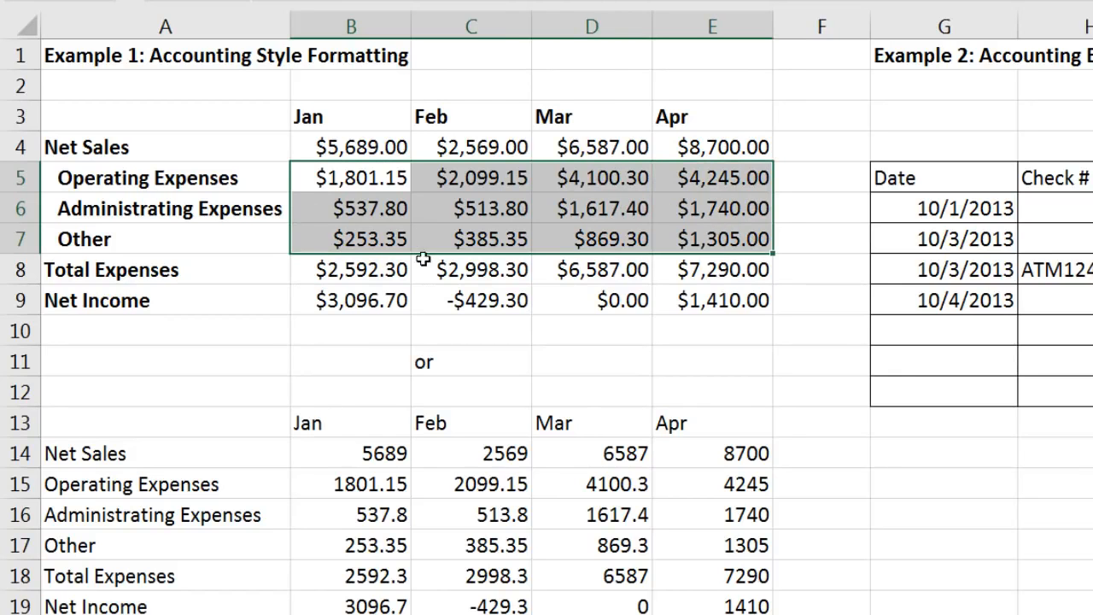
Step: Set the expense rows B5:E7 to currency with symbol None, showing values like 1,801.15
{"action": "key", "text": "ctrl+1"}
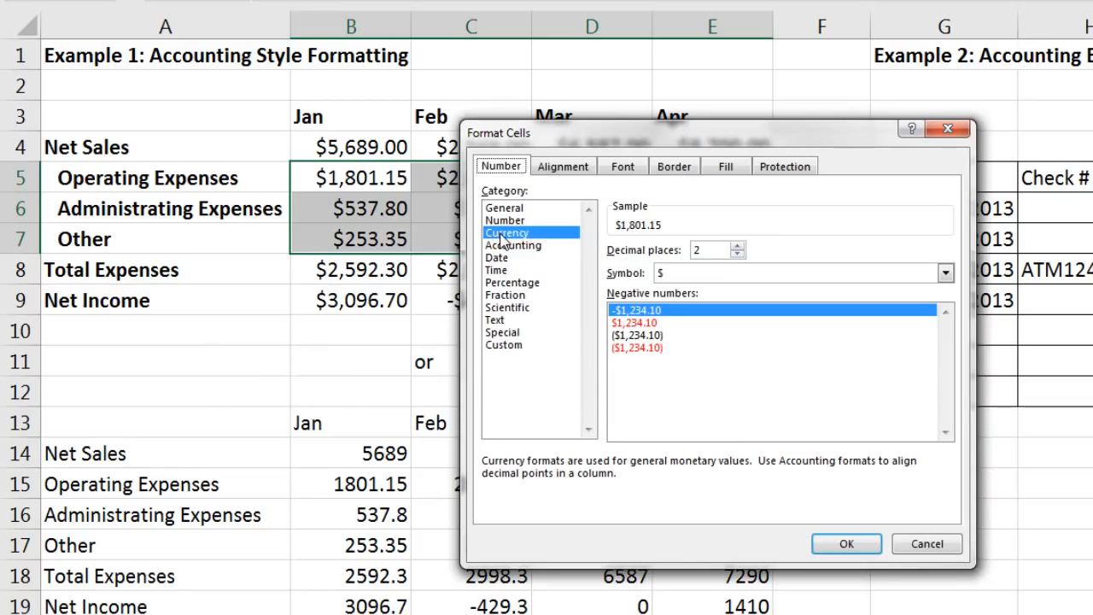
{"action": "left_click", "coordinate": [690, 275]}
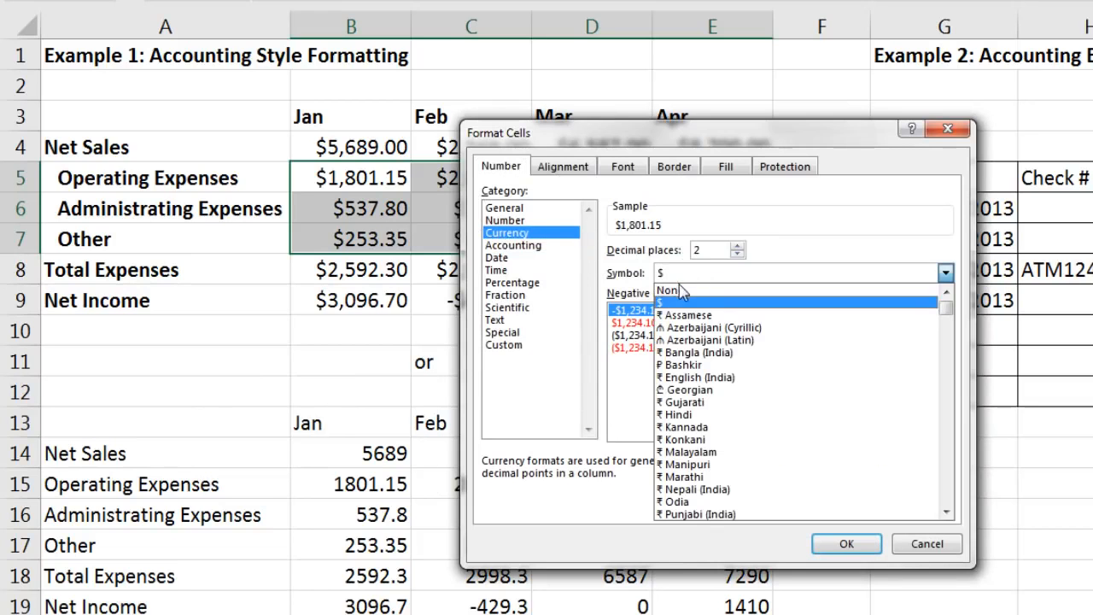
{"action": "left_click", "coordinate": [673, 292]}
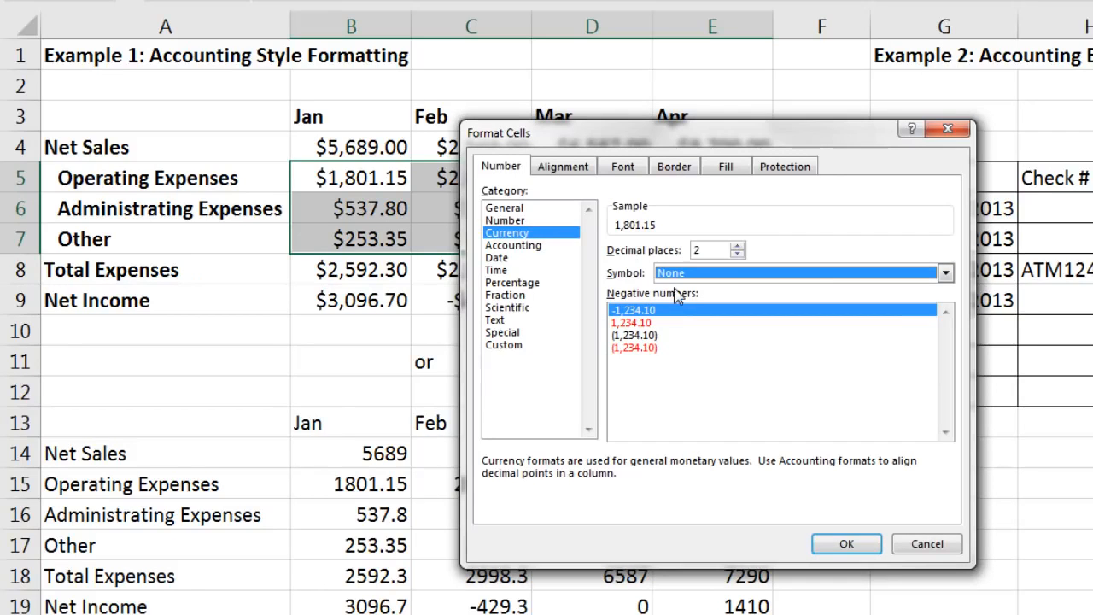
{"action": "left_click", "coordinate": [843, 544]}
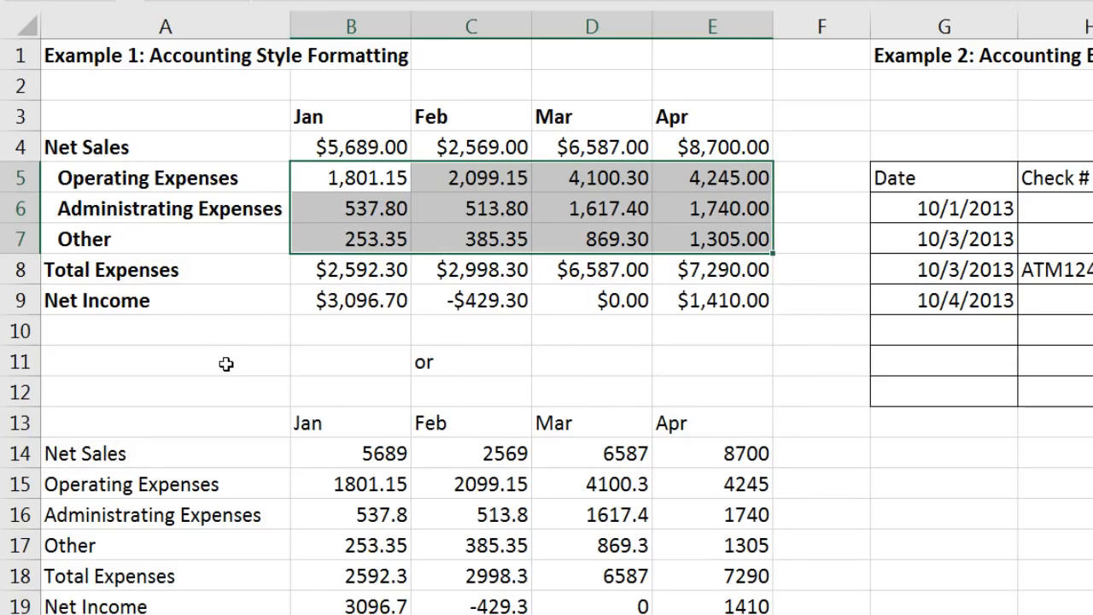
{"action": "left_click", "coordinate": [226, 363]}
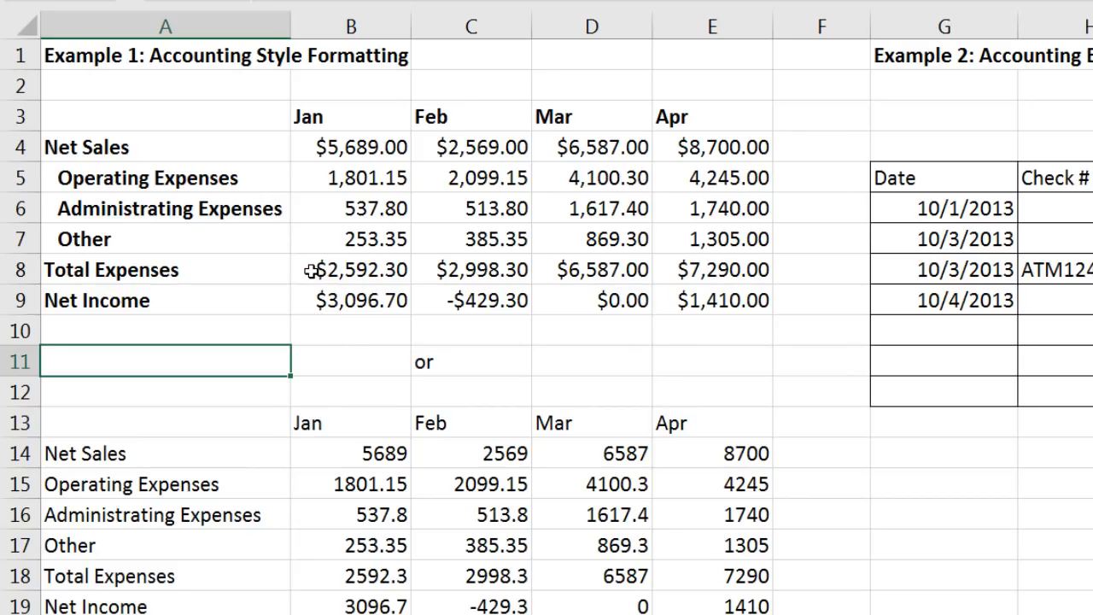
{"action": "left_click_drag", "start_coordinate": [313, 270], "coordinate": [760, 259]}
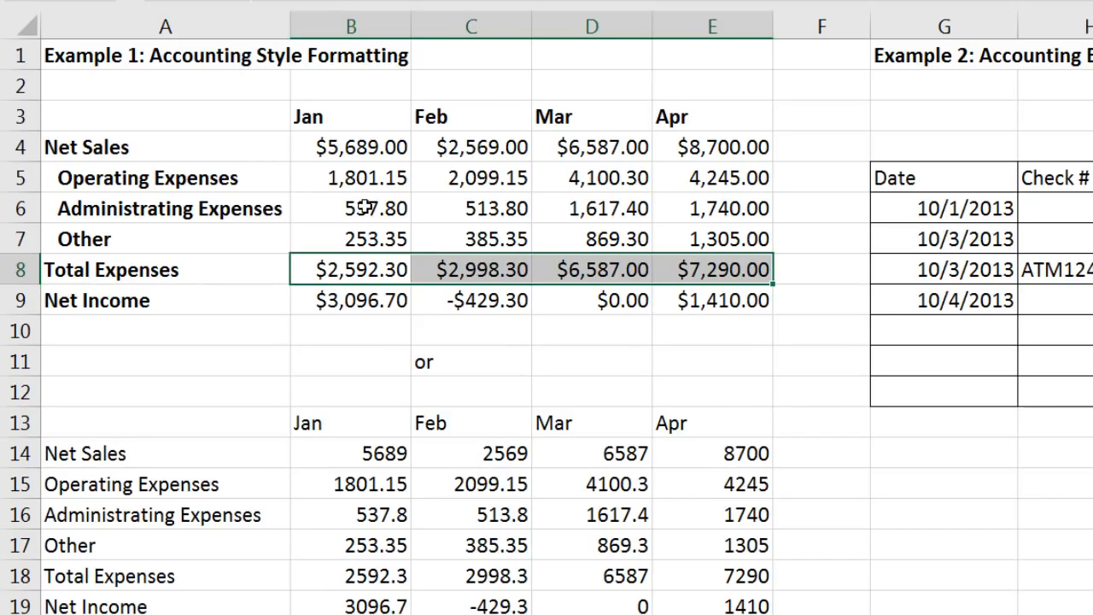
{"action": "left_click", "coordinate": [365, 272]}
{"action": "key", "text": "alt+equal"}
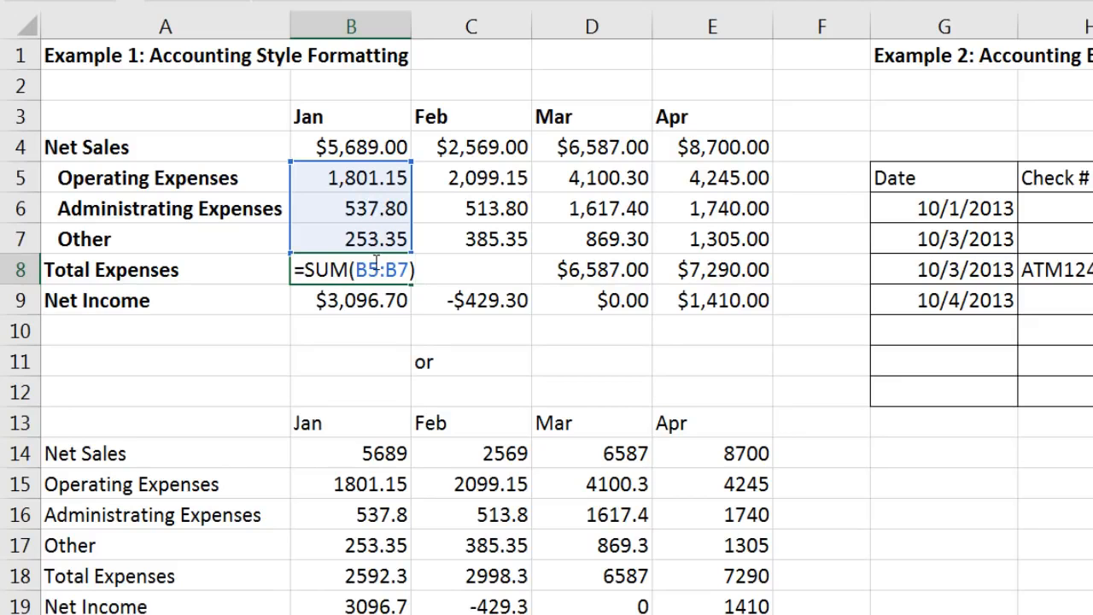
{"action": "key", "text": "ctrl+Return"}
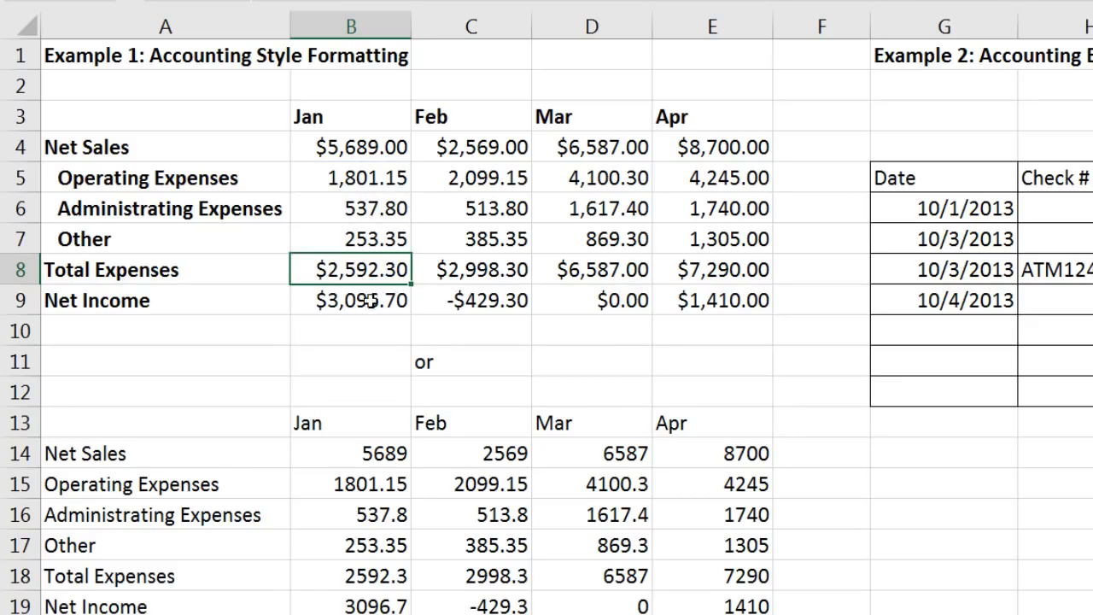
{"action": "left_click_drag", "start_coordinate": [317, 301], "coordinate": [702, 298]}
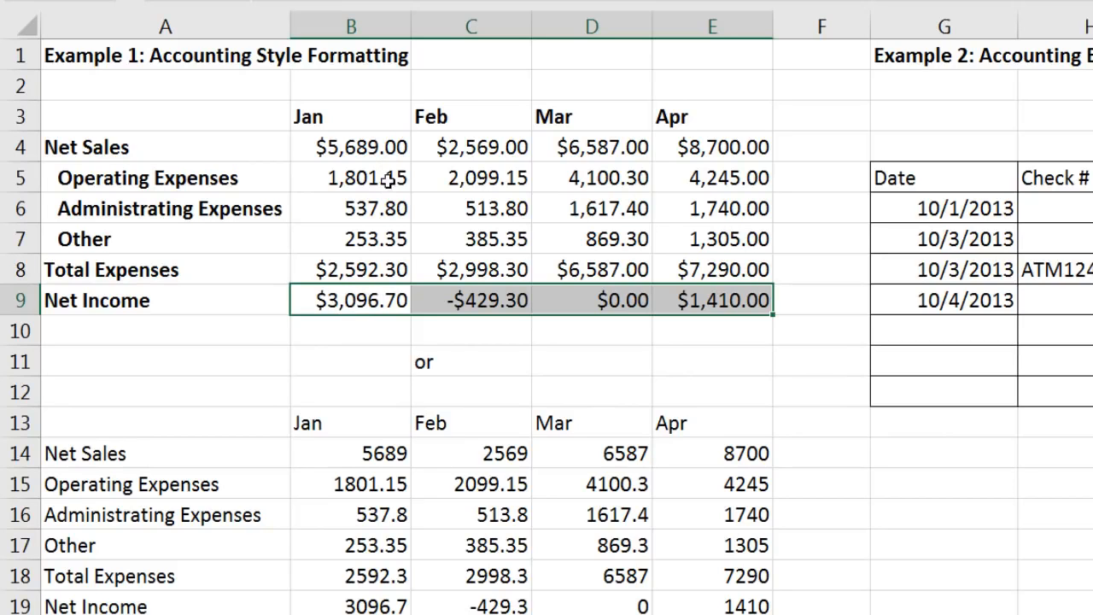
{"action": "left_click", "coordinate": [368, 299]}
{"action": "key", "text": "F2"}
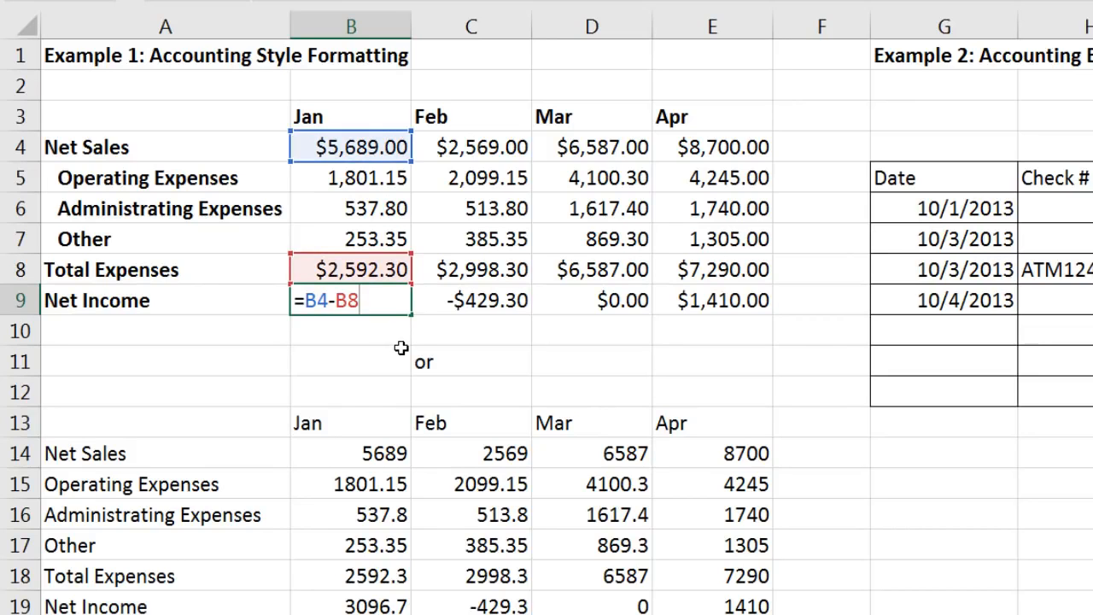
{"action": "key", "text": "ctrl+Return"}
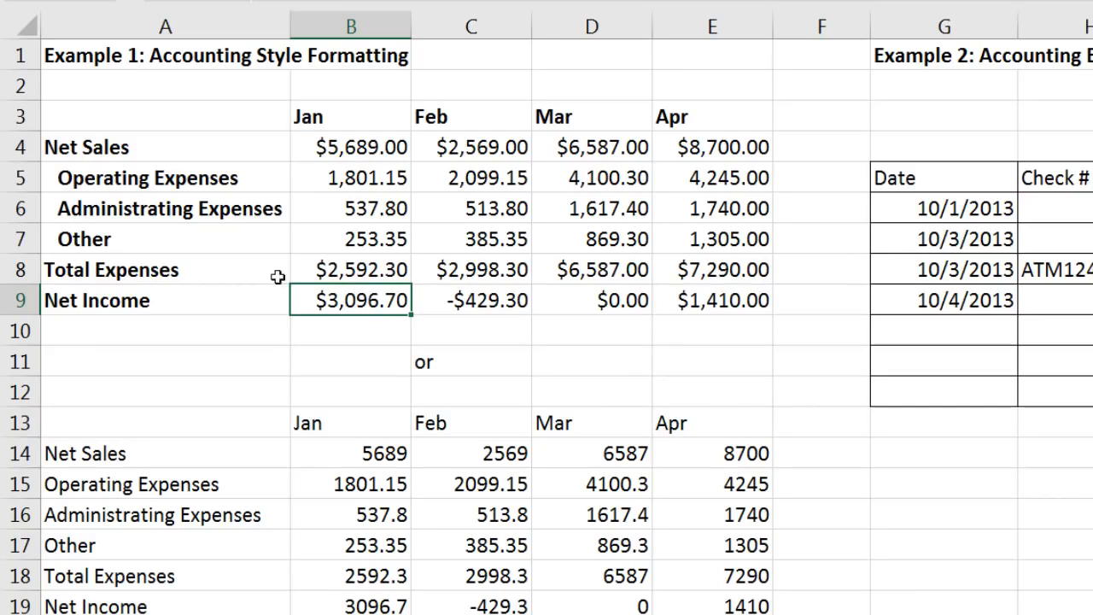
{"action": "left_click", "coordinate": [77, 270]}
{"action": "left_click_drag", "start_coordinate": [77, 270], "coordinate": [722, 270]}
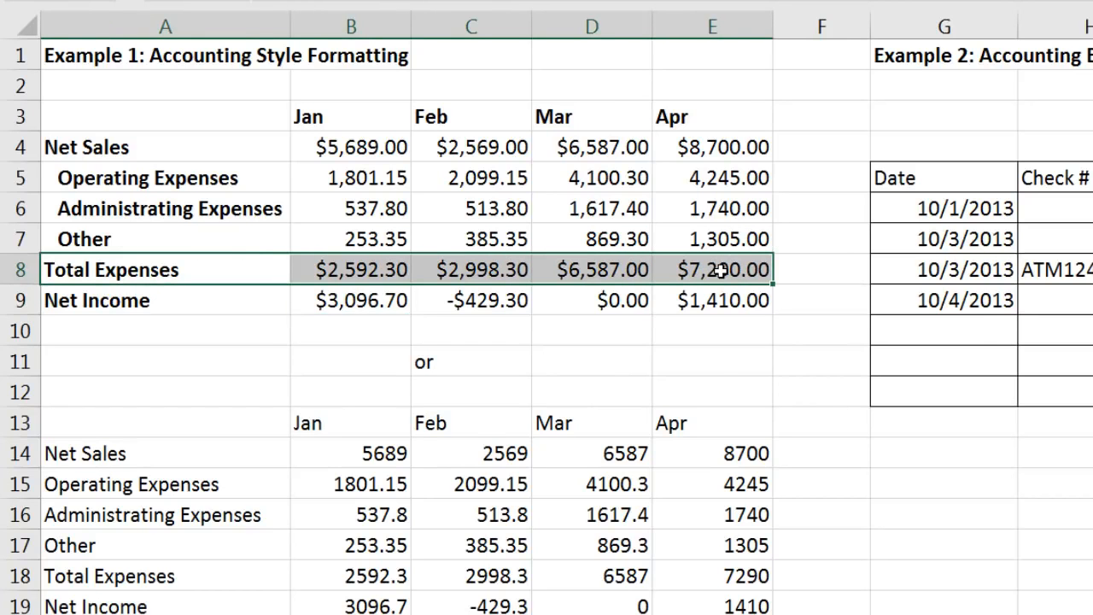
Step: Give the Total Expenses row A8:E8 single-line top and bottom borders
{"action": "key", "text": "ctrl+1"}
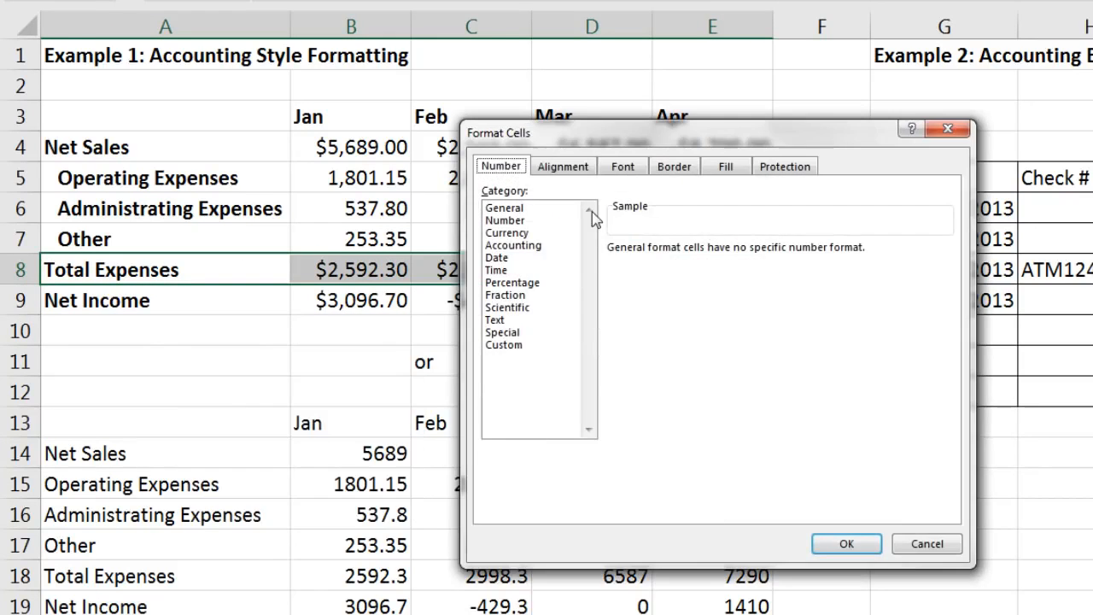
{"action": "left_click", "coordinate": [685, 171]}
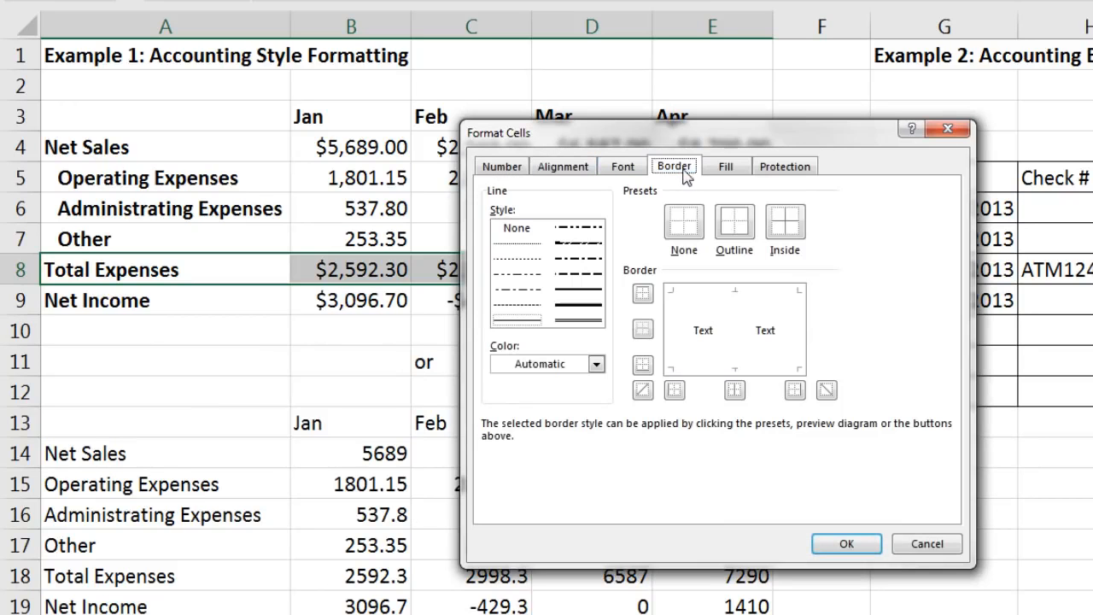
{"action": "left_click", "coordinate": [578, 293]}
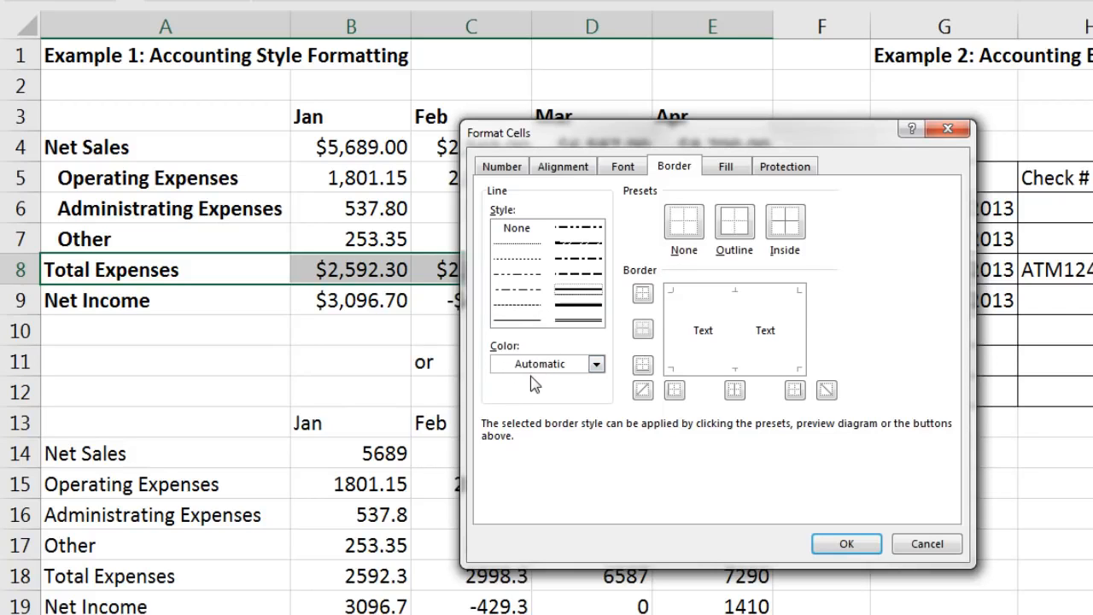
{"action": "left_click", "coordinate": [712, 296]}
{"action": "left_click", "coordinate": [715, 332]}
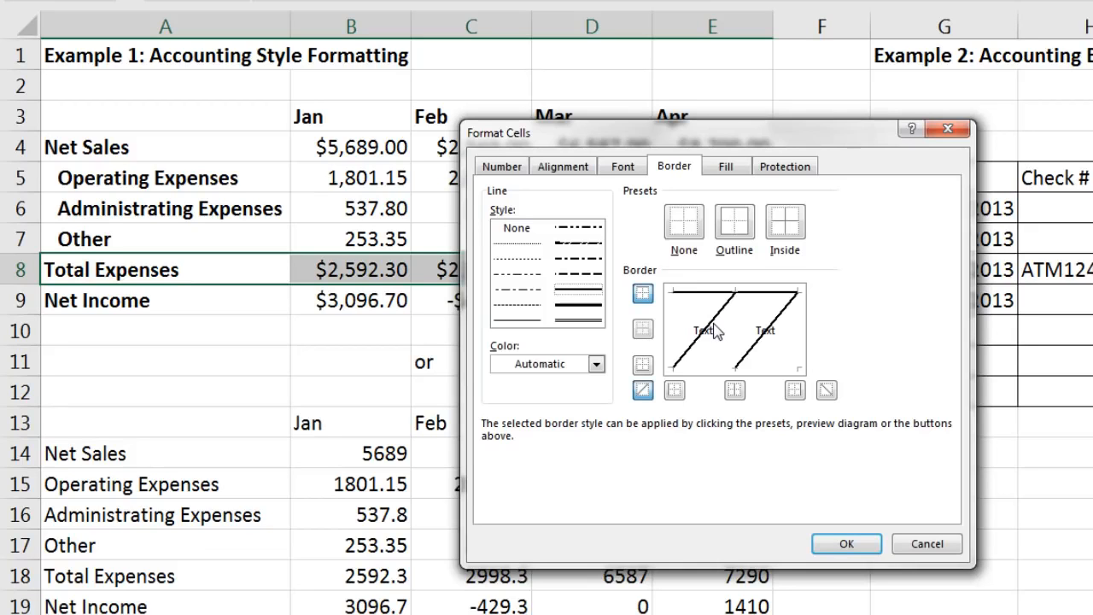
{"action": "left_click", "coordinate": [722, 311]}
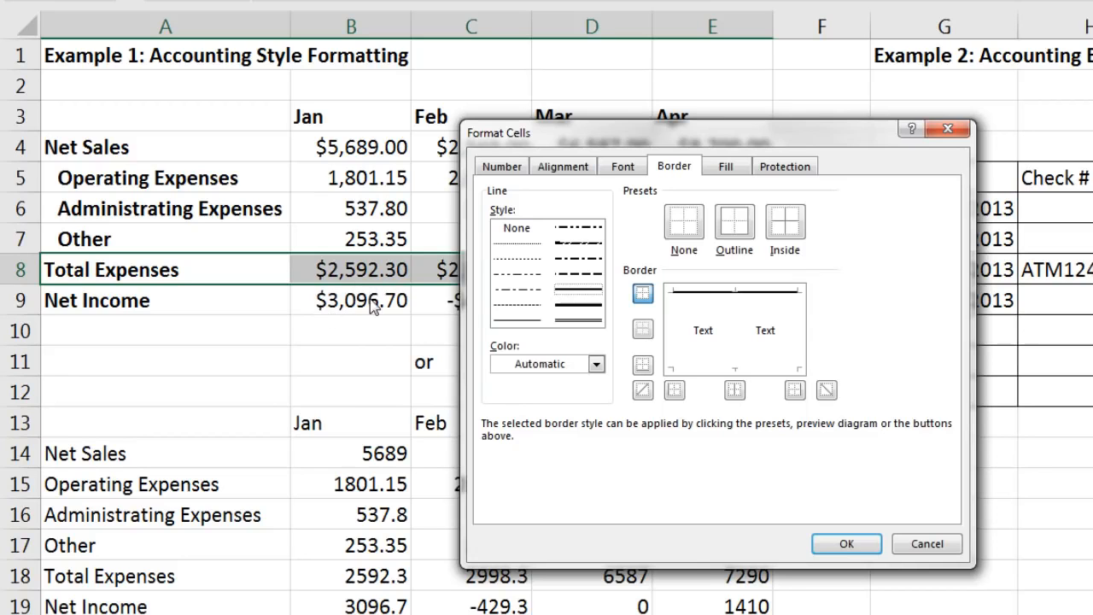
{"action": "left_click", "coordinate": [708, 372]}
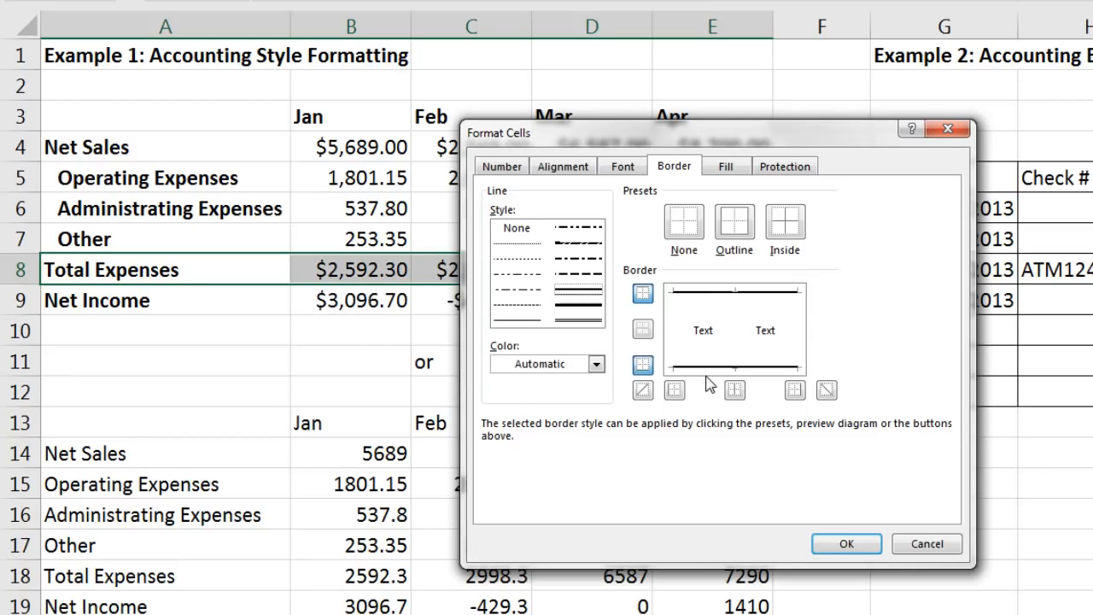
{"action": "left_click", "coordinate": [841, 544]}
{"action": "left_click", "coordinate": [723, 375]}
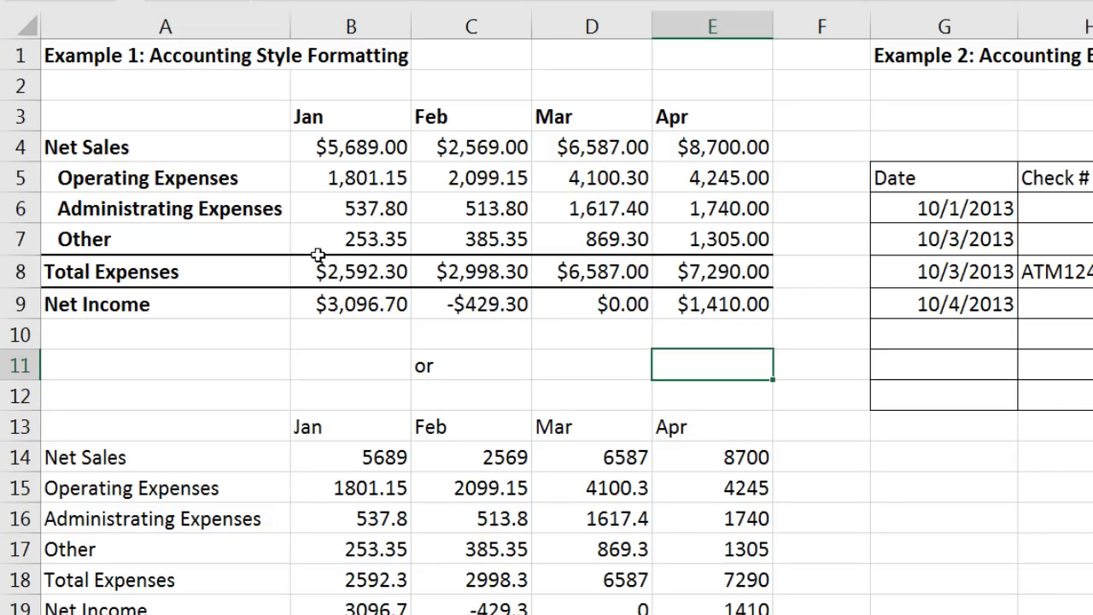
Step: Check the total formulas in B8 and B9 without changing them
{"action": "double_click", "coordinate": [368, 272]}
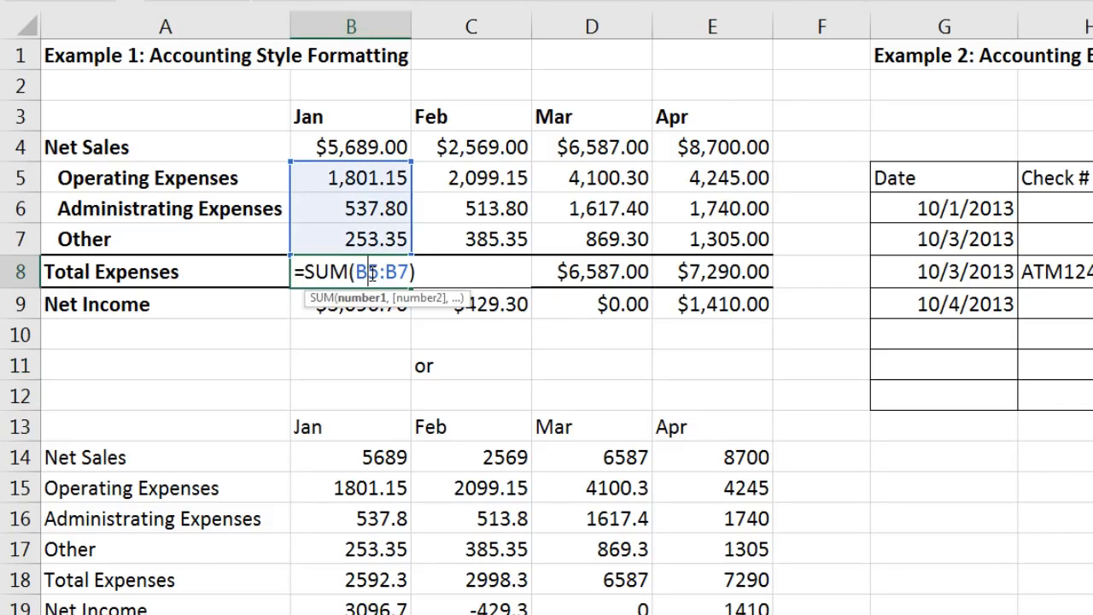
{"action": "key", "text": "Escape"}
{"action": "left_click", "coordinate": [337, 345]}
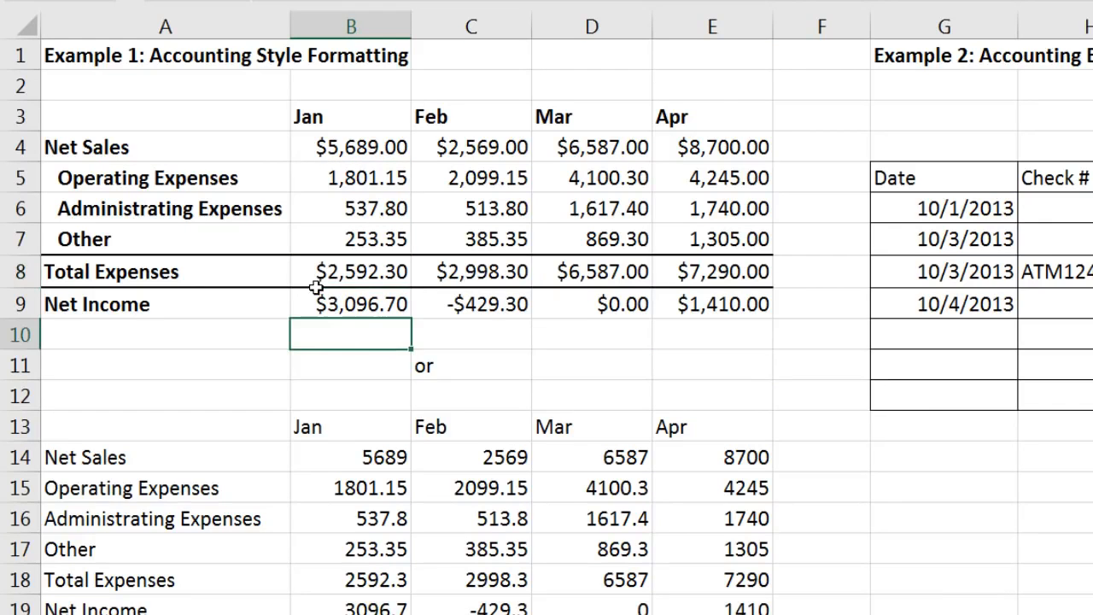
{"action": "double_click", "coordinate": [346, 305]}
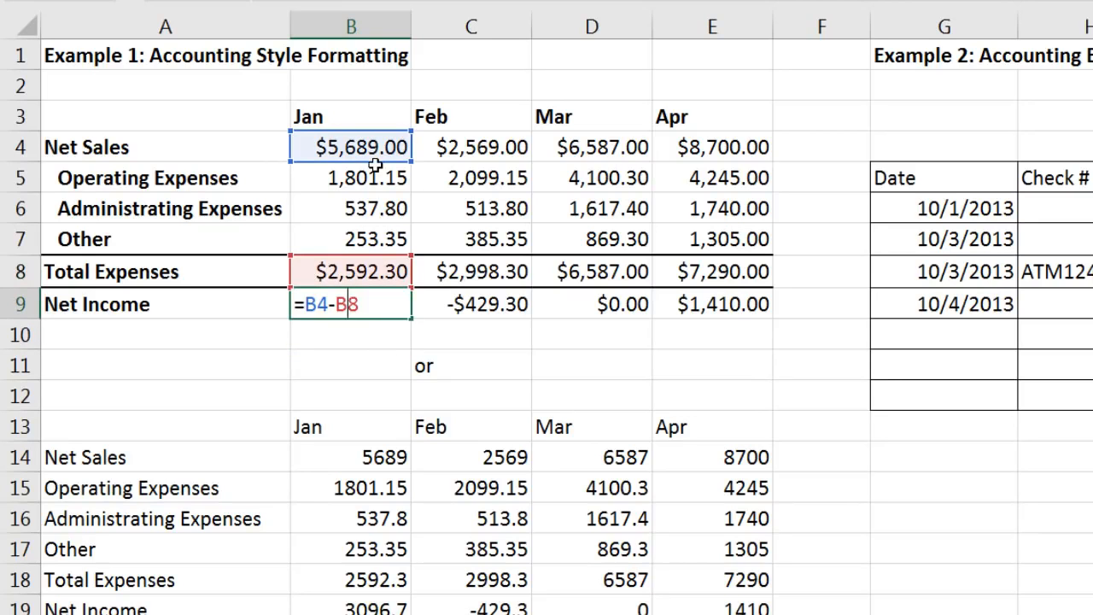
{"action": "key", "text": "ctrl+Return"}
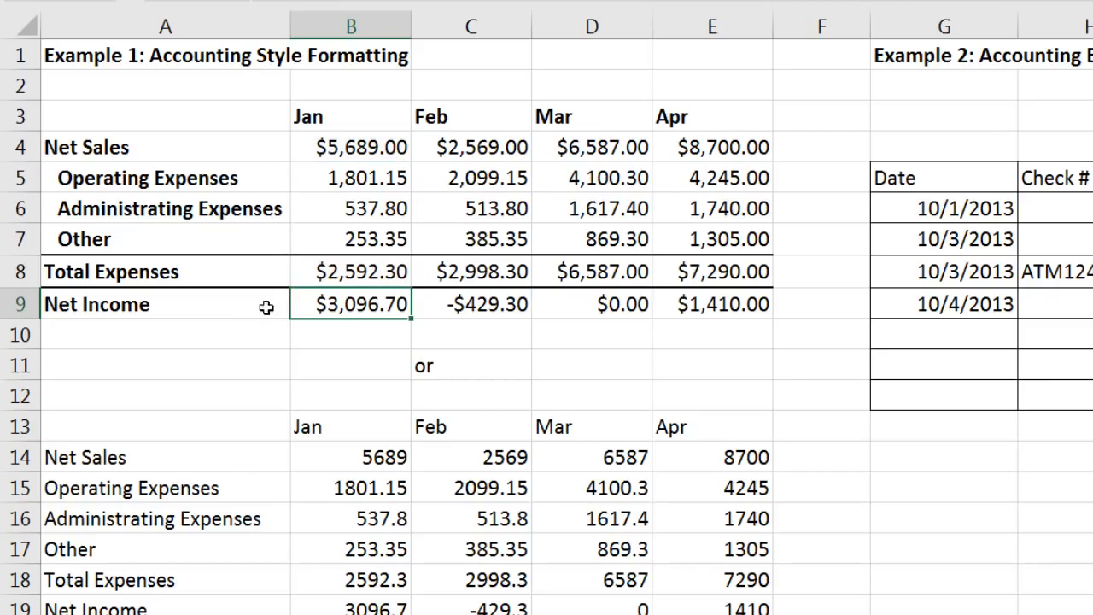
{"action": "left_click", "coordinate": [153, 305]}
Step: Add a double-line bottom border beneath the Net Income row A9:E9
{"action": "left_click_drag", "start_coordinate": [341, 304], "coordinate": [656, 305]}
{"action": "key", "text": "ctrl+1"}
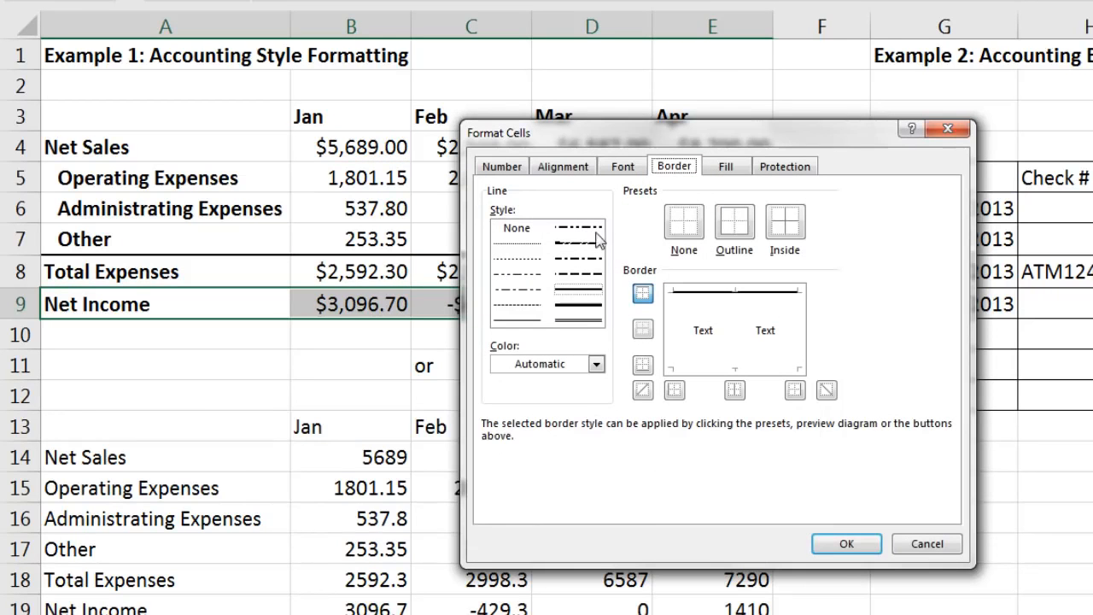
{"action": "left_click", "coordinate": [578, 321]}
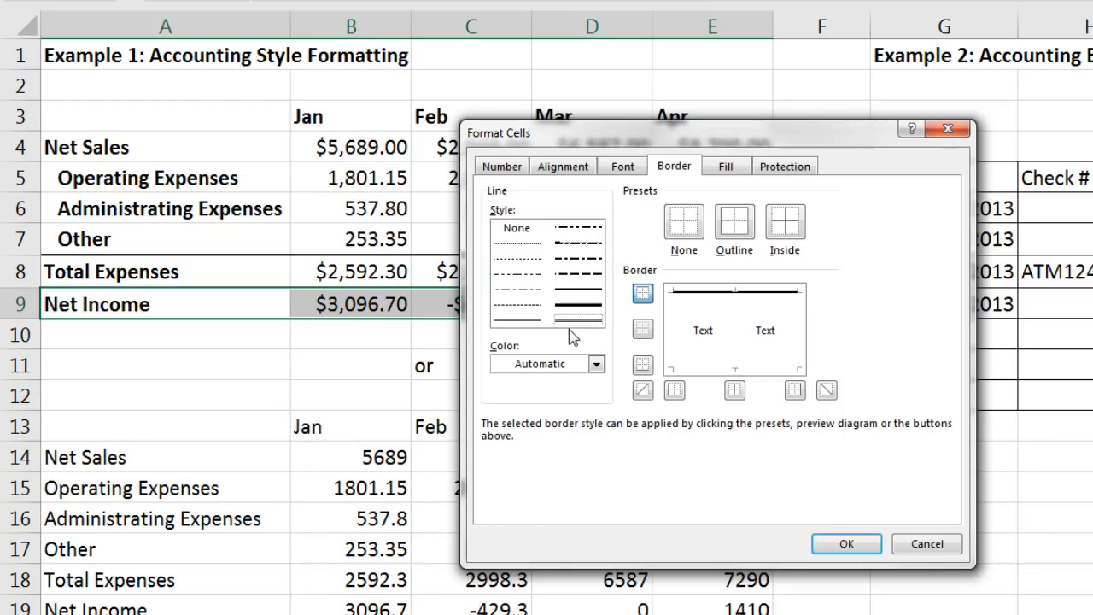
{"action": "left_click", "coordinate": [710, 368]}
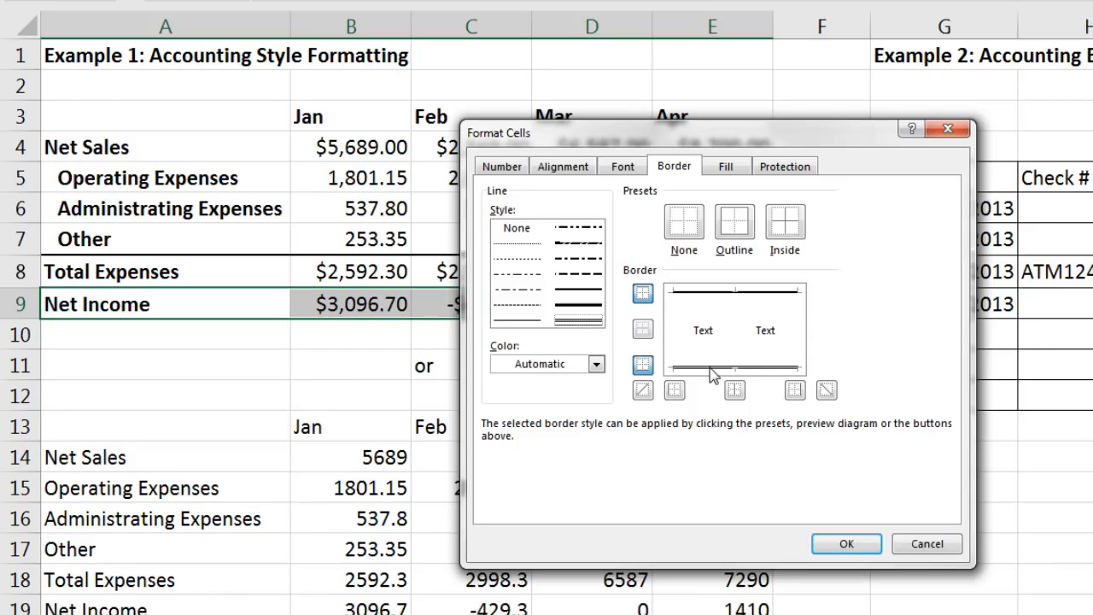
{"action": "left_click", "coordinate": [844, 543]}
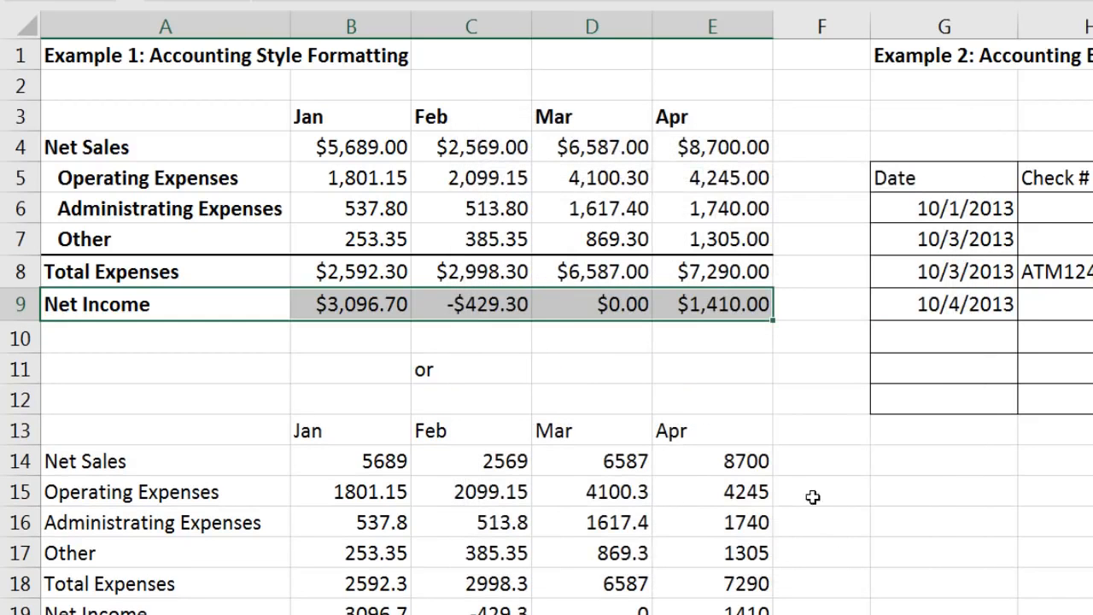
{"action": "left_click", "coordinate": [777, 390]}
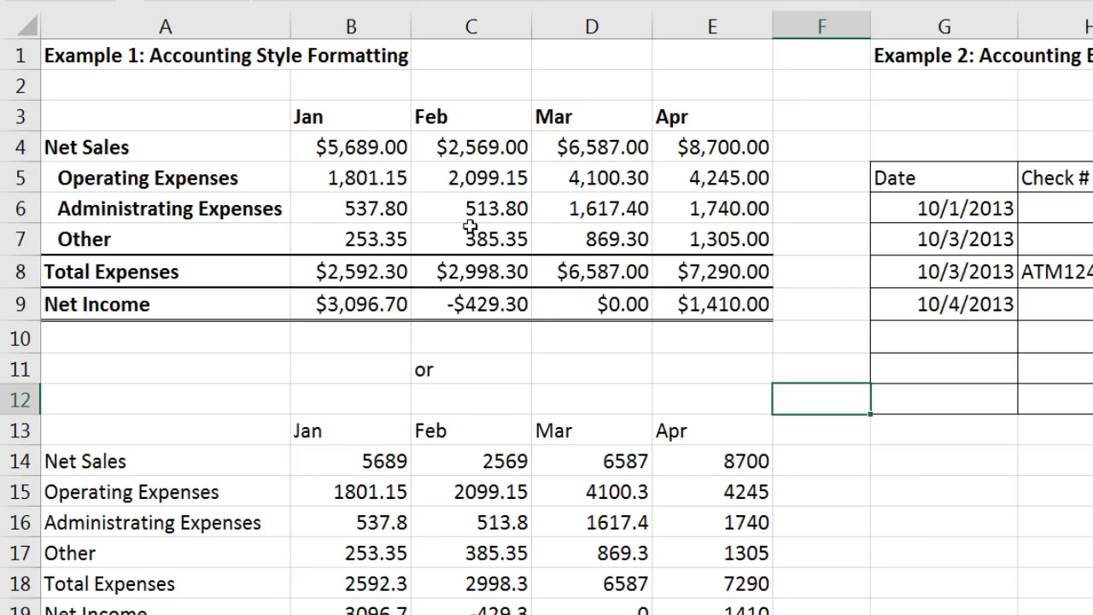
{"action": "mouse_move", "coordinate": [183, 119]}
{"action": "left_mouse_down"}
{"action": "mouse_move", "coordinate": [517, 174]}
{"action": "mouse_move", "coordinate": [700, 246]}
{"action": "mouse_move", "coordinate": [707, 305]}
{"action": "mouse_move", "coordinate": [687, 302]}
{"action": "left_mouse_up"}
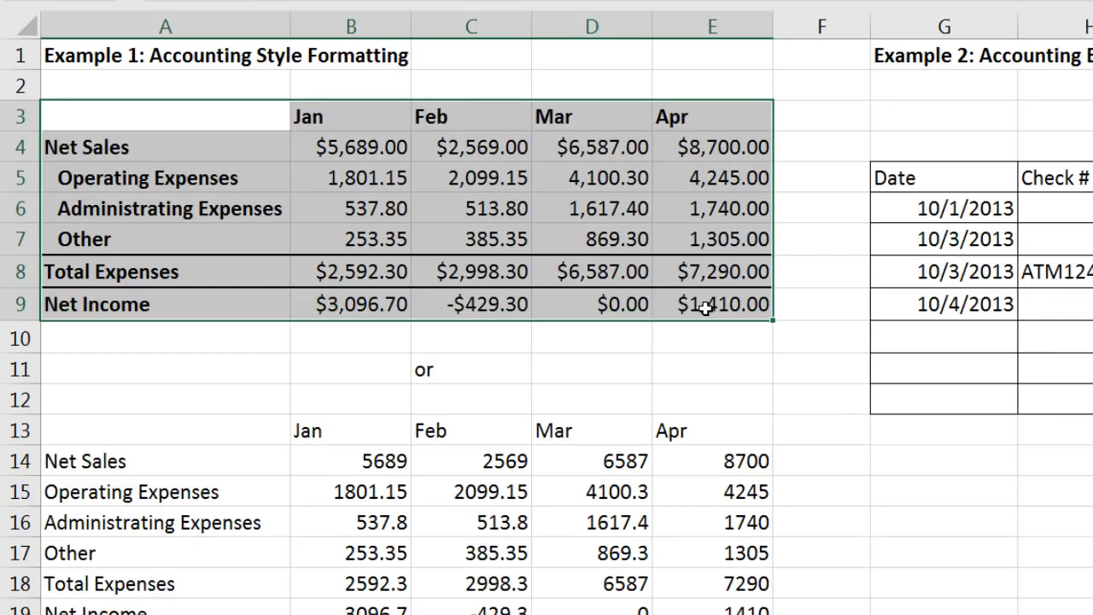
Step: Copy the A3:E9 table's formatting with Format Painter onto the lower table at A13
{"action": "right_click", "coordinate": [315, 143]}
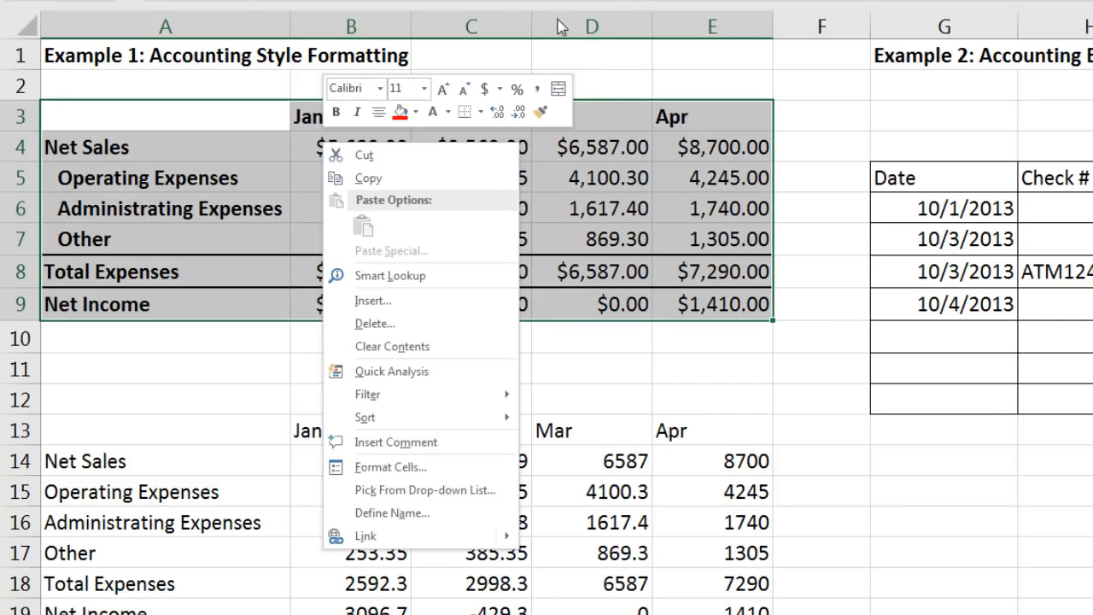
{"action": "left_click", "coordinate": [540, 111]}
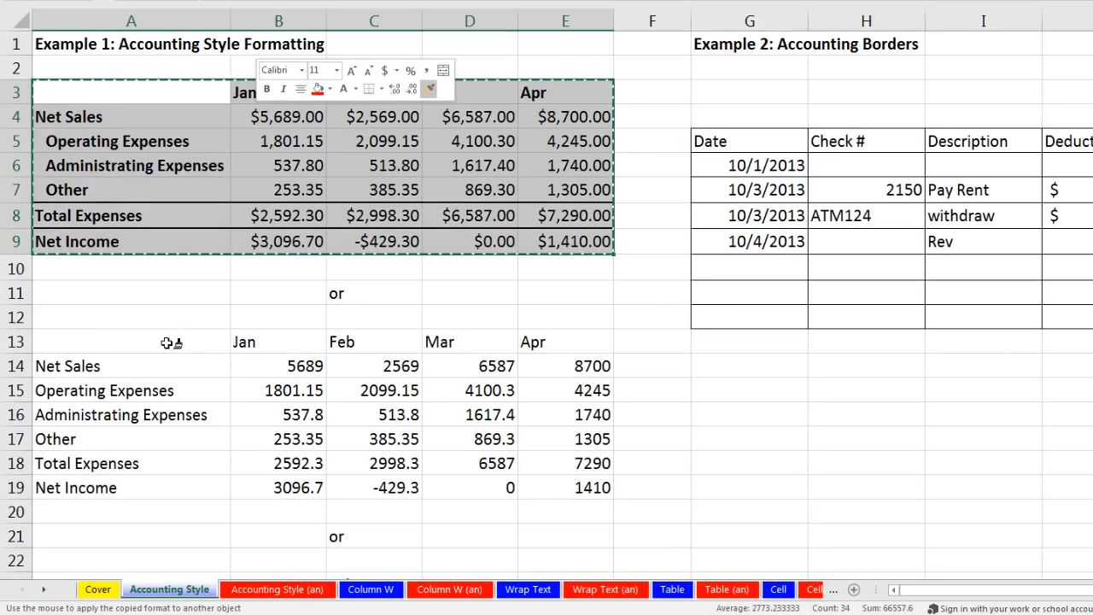
{"action": "left_click", "coordinate": [186, 346]}
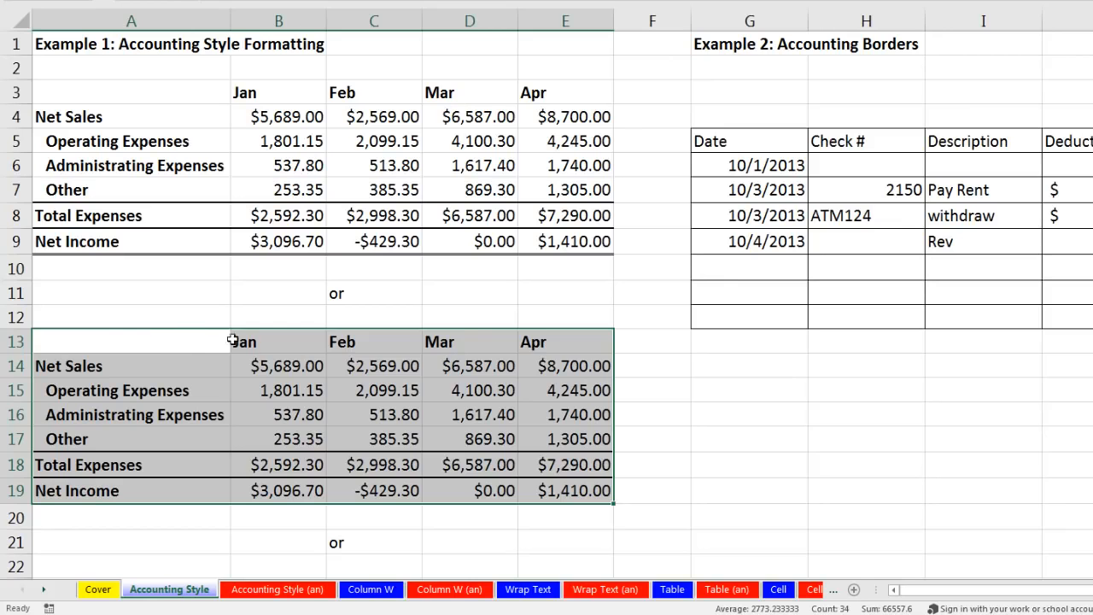
Step: Format the lower table's figures B14:E19 as Accounting with symbol None
{"action": "left_click_drag", "start_coordinate": [268, 366], "coordinate": [560, 485]}
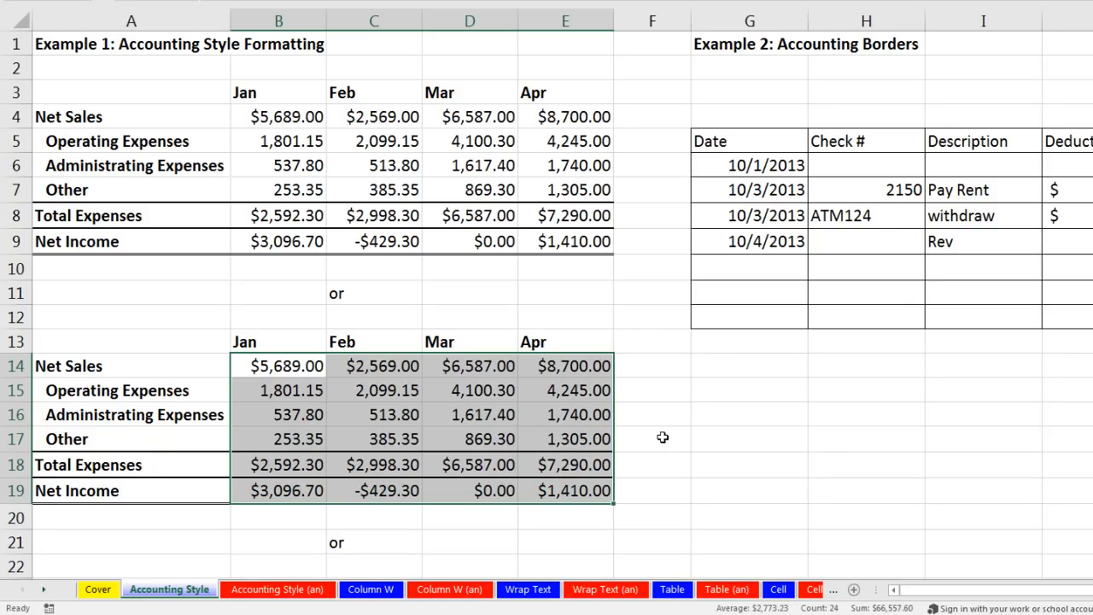
{"action": "key", "text": "ctrl+1"}
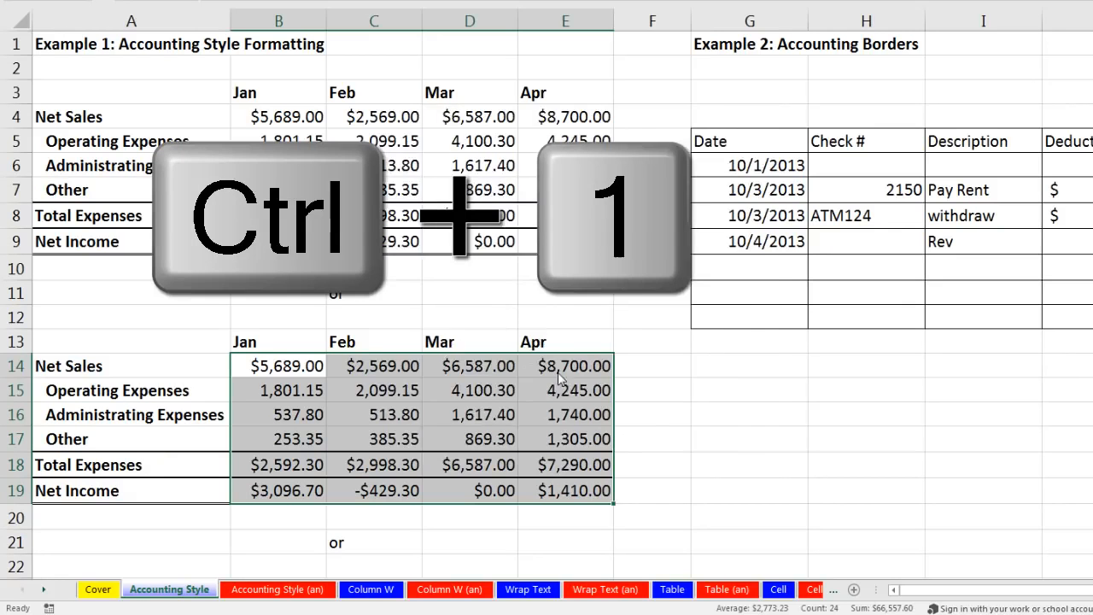
{"action": "left_click", "coordinate": [406, 135]}
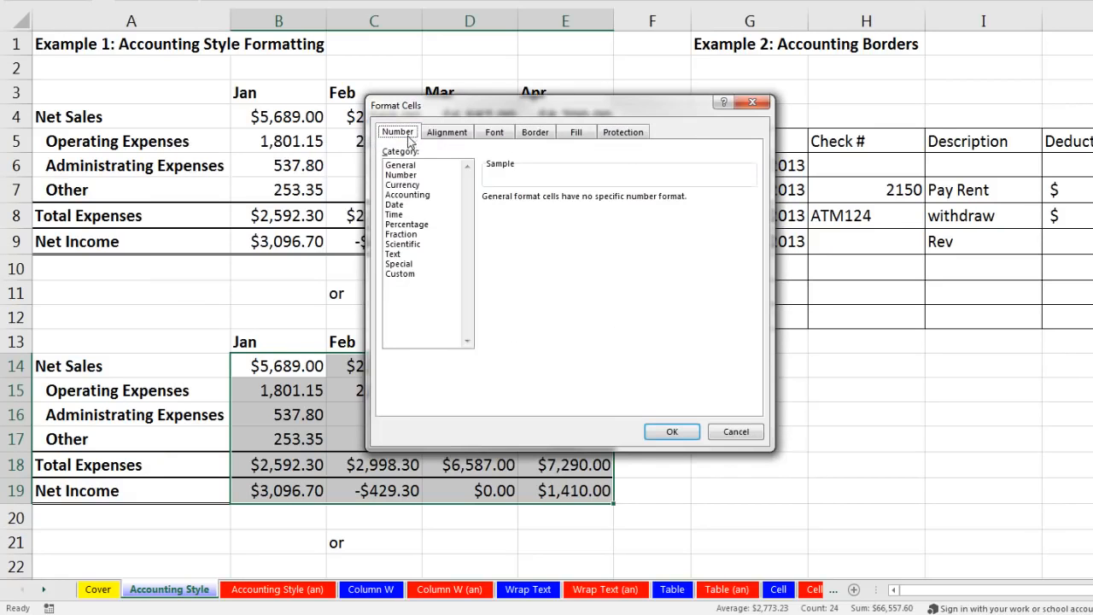
{"action": "left_click", "coordinate": [405, 196]}
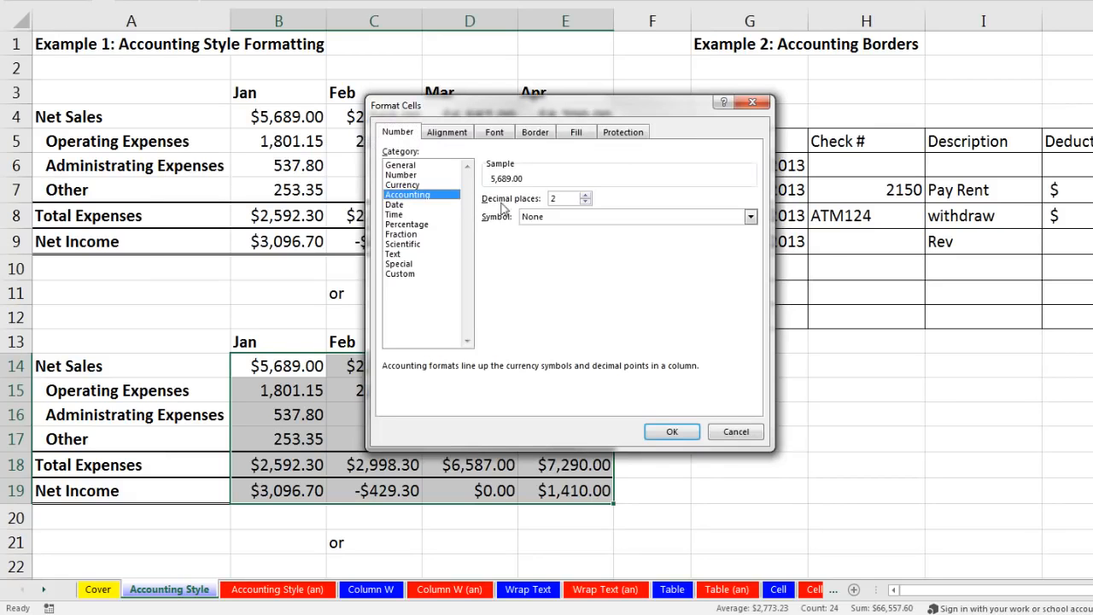
{"action": "left_click", "coordinate": [672, 432]}
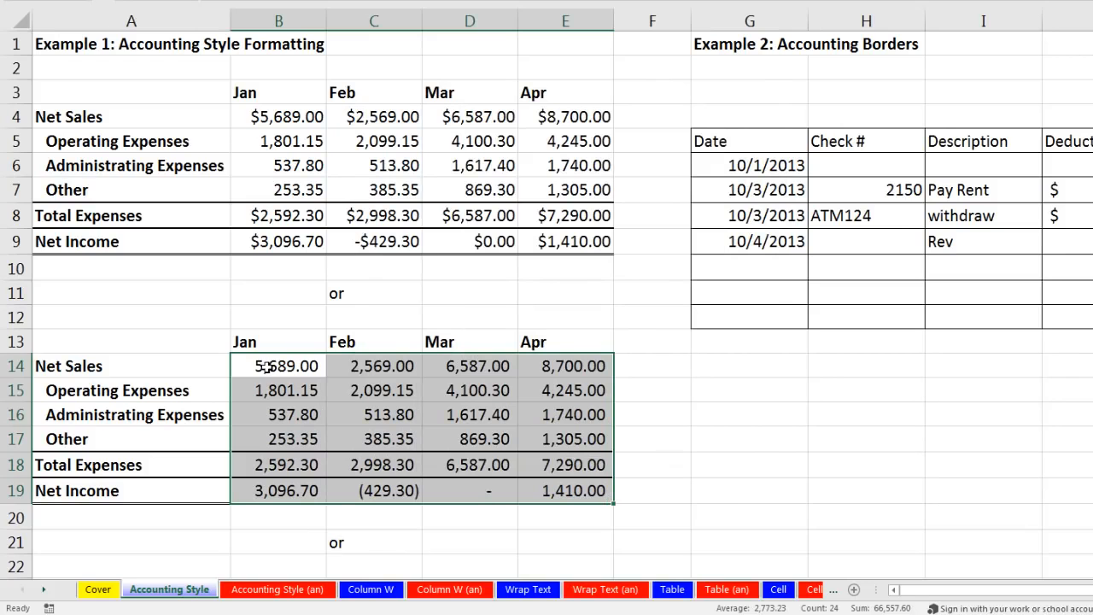
Step: Give rows B14:E14 and B18:E19 the Accounting format with the $ symbol
{"action": "left_click_drag", "start_coordinate": [260, 366], "coordinate": [569, 368]}
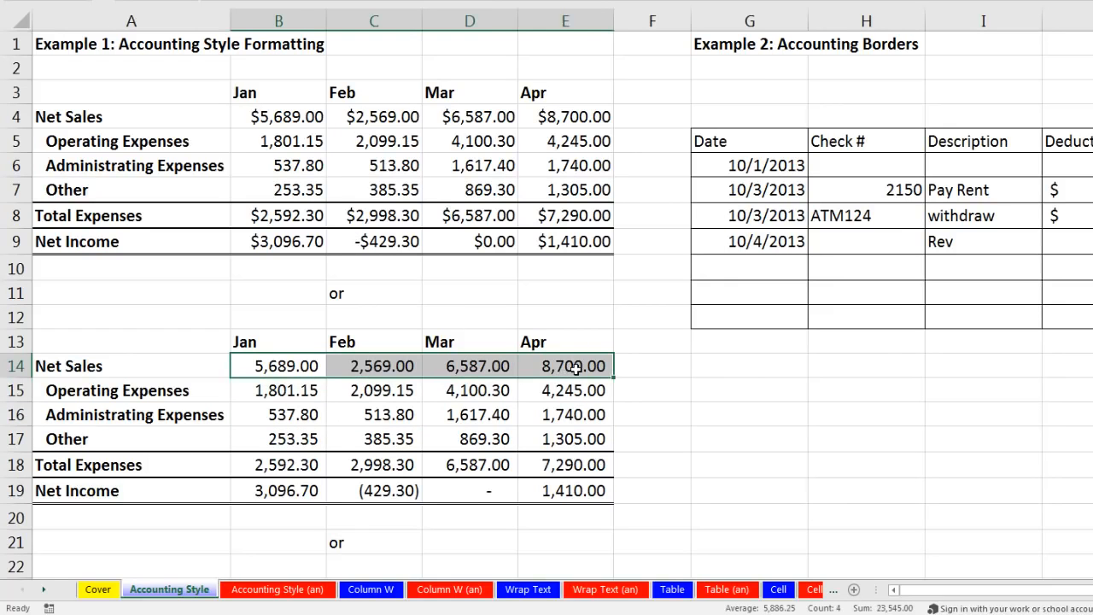
{"action": "key", "text": "ctrl"}
{"action": "left_click_drag", "start_coordinate": [257, 465], "coordinate": [563, 490]}
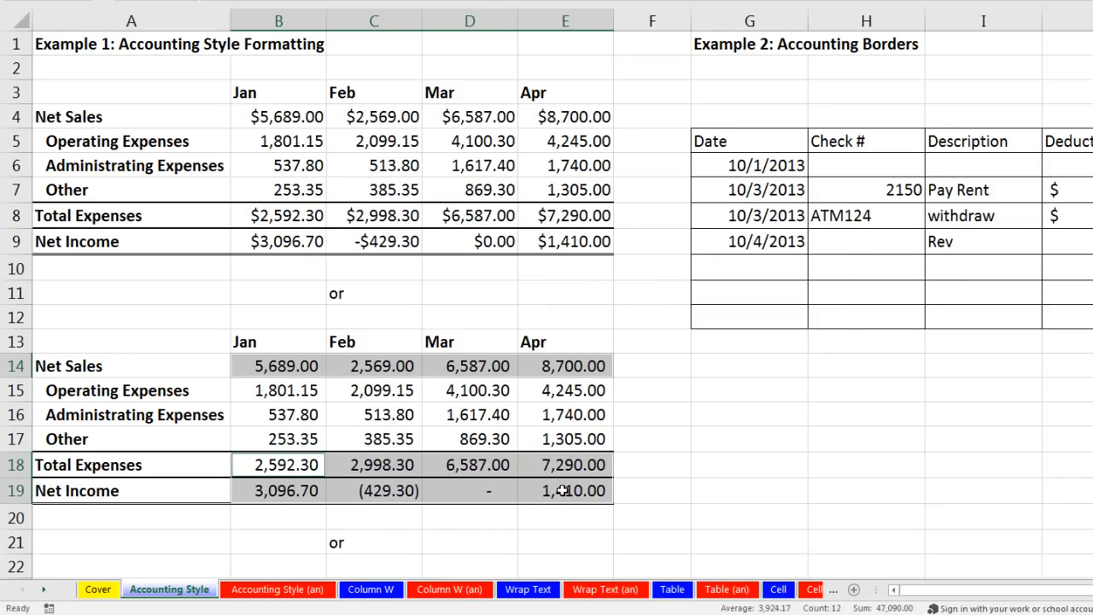
{"action": "key", "text": "ctrl+1"}
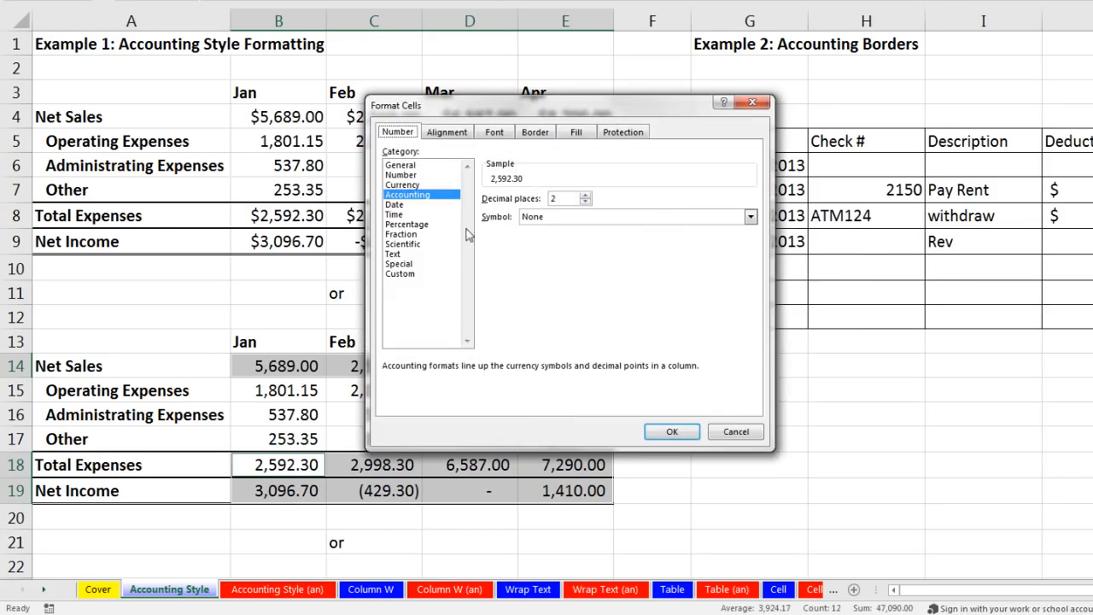
{"action": "left_click", "coordinate": [545, 217]}
{"action": "left_click", "coordinate": [534, 240]}
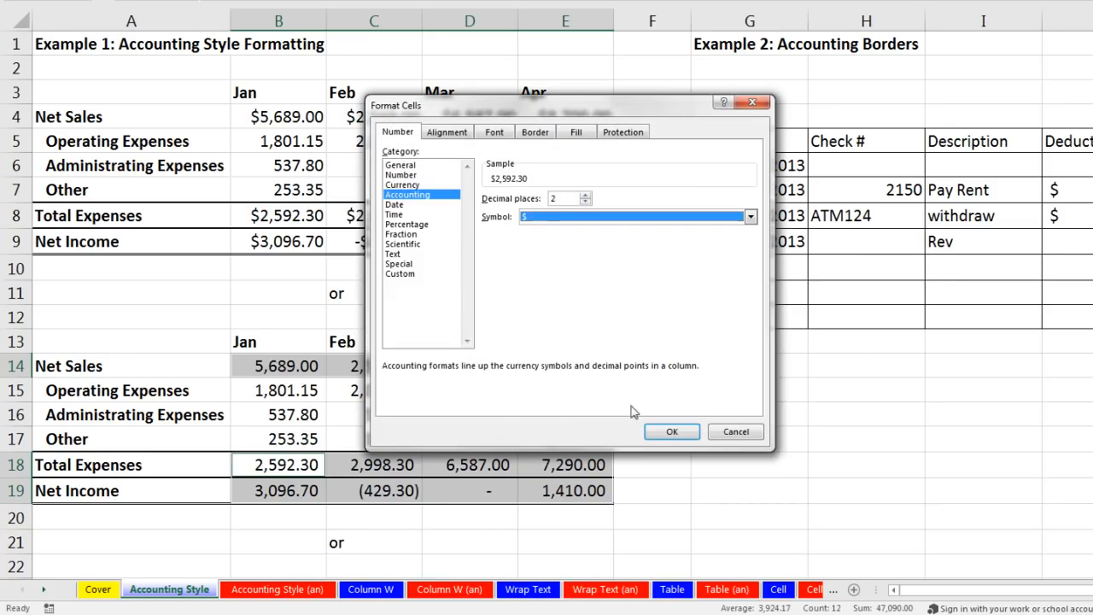
{"action": "left_click", "coordinate": [660, 429]}
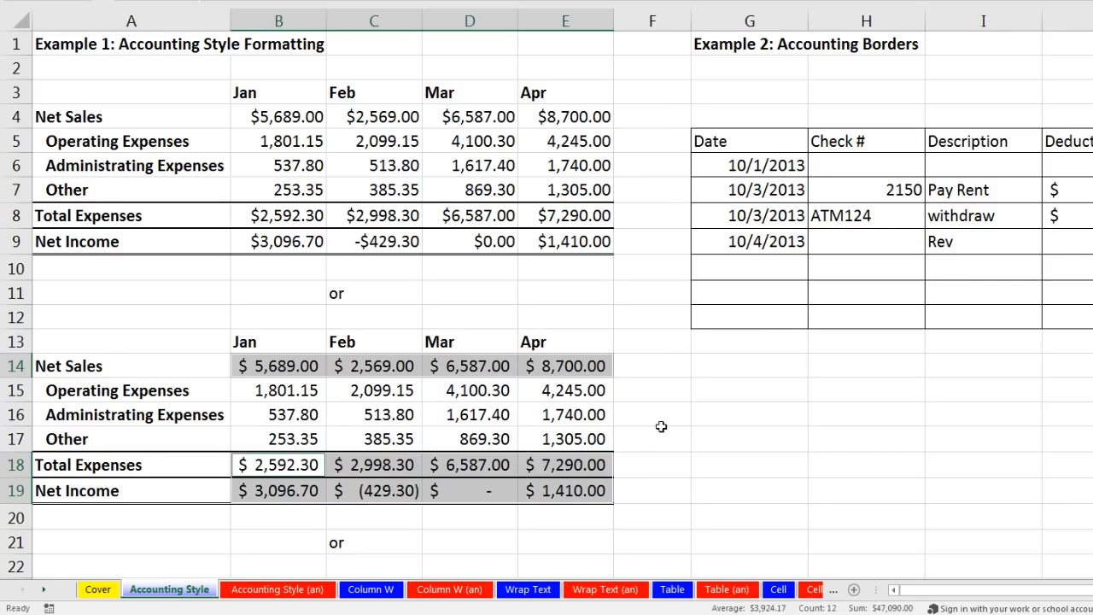
{"action": "left_click", "coordinate": [697, 429]}
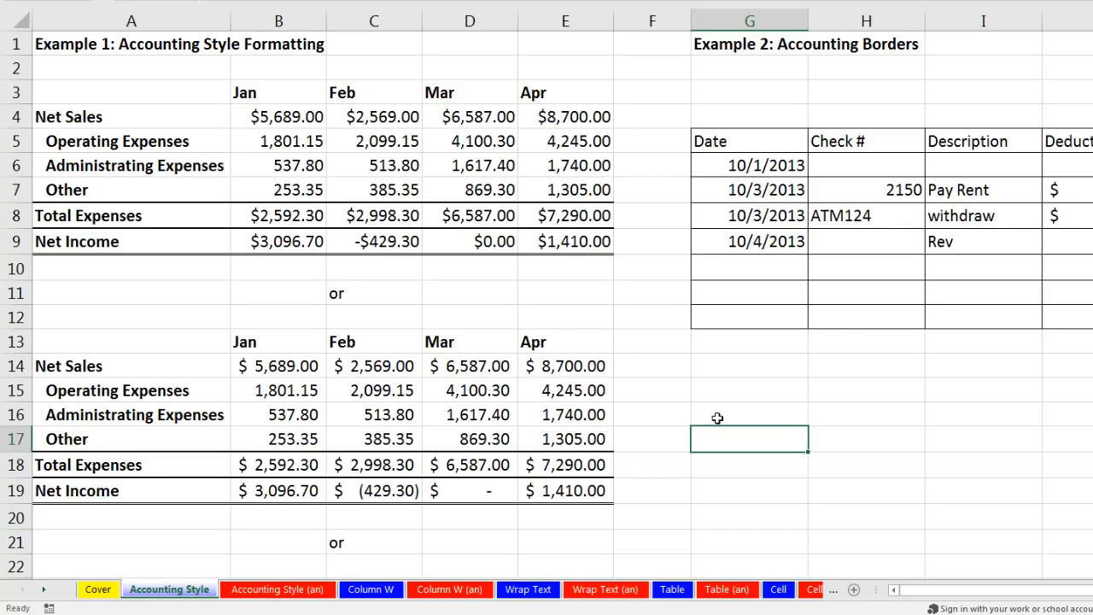
Step: Format Painter the rows 13–19 table's formatting onto the tables at A23 and A33
{"action": "key", "text": "ctrl+z"}
{"action": "scroll", "coordinate": [842, 332], "scroll_direction": "down", "scroll_amount": 2}
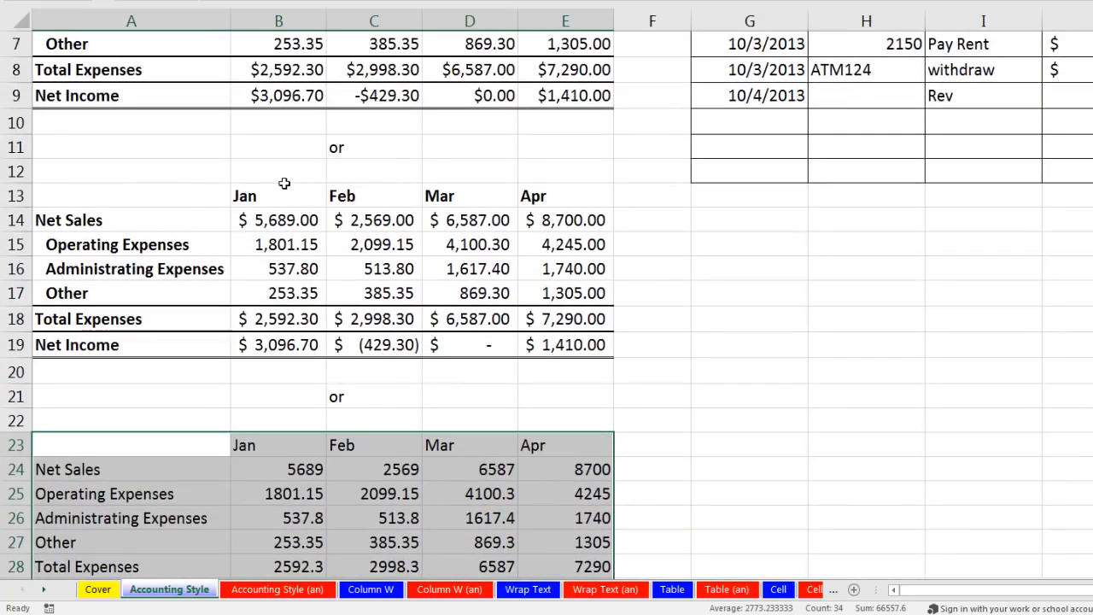
{"action": "left_click_drag", "start_coordinate": [73, 194], "coordinate": [574, 343]}
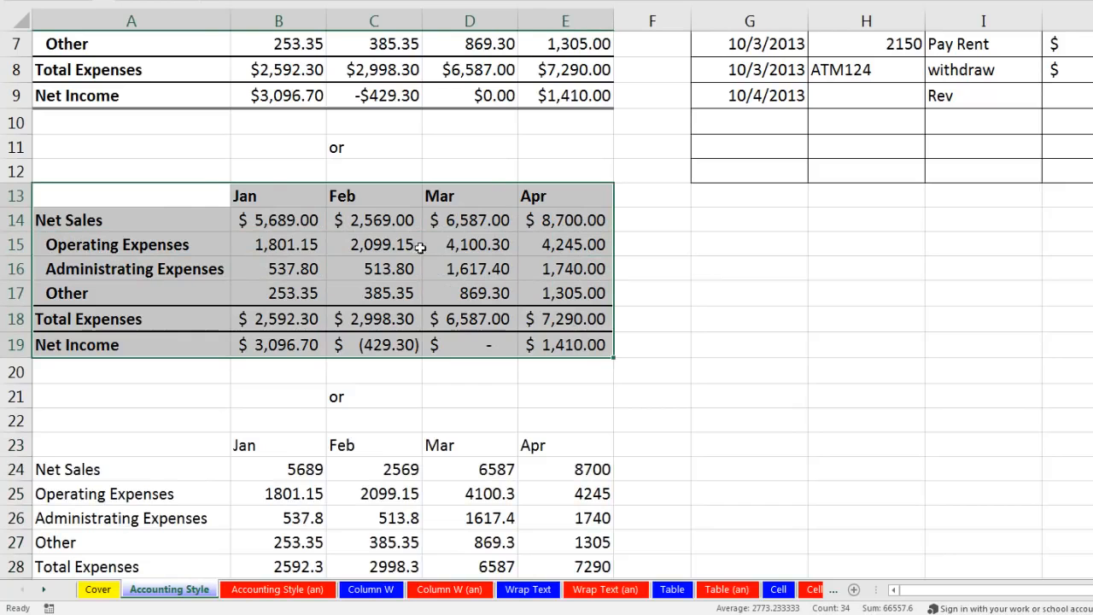
{"action": "right_click", "coordinate": [295, 226]}
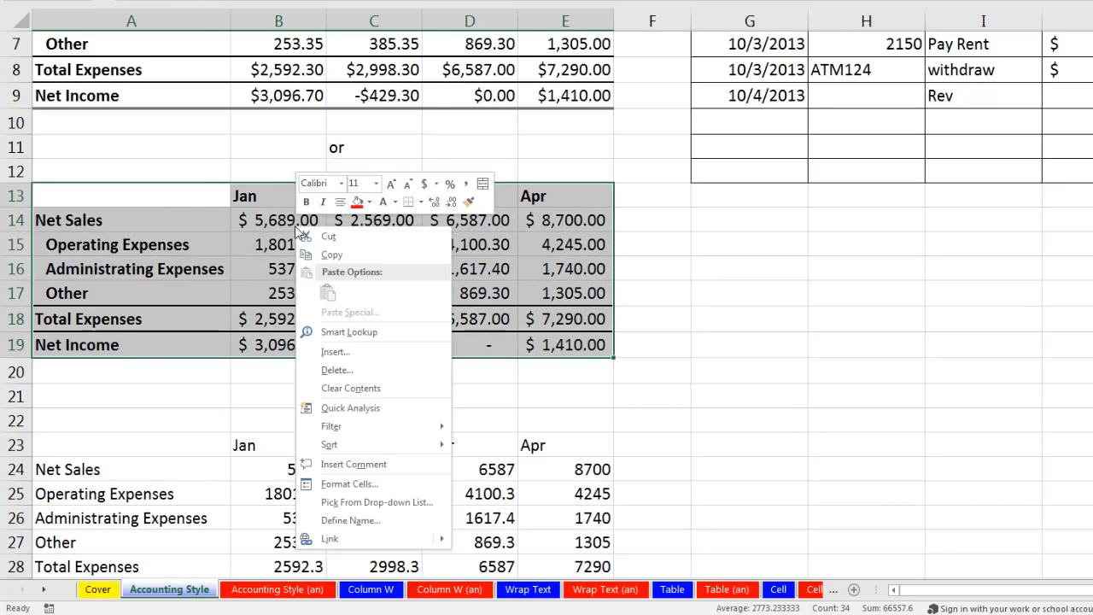
{"action": "left_click", "coordinate": [468, 202]}
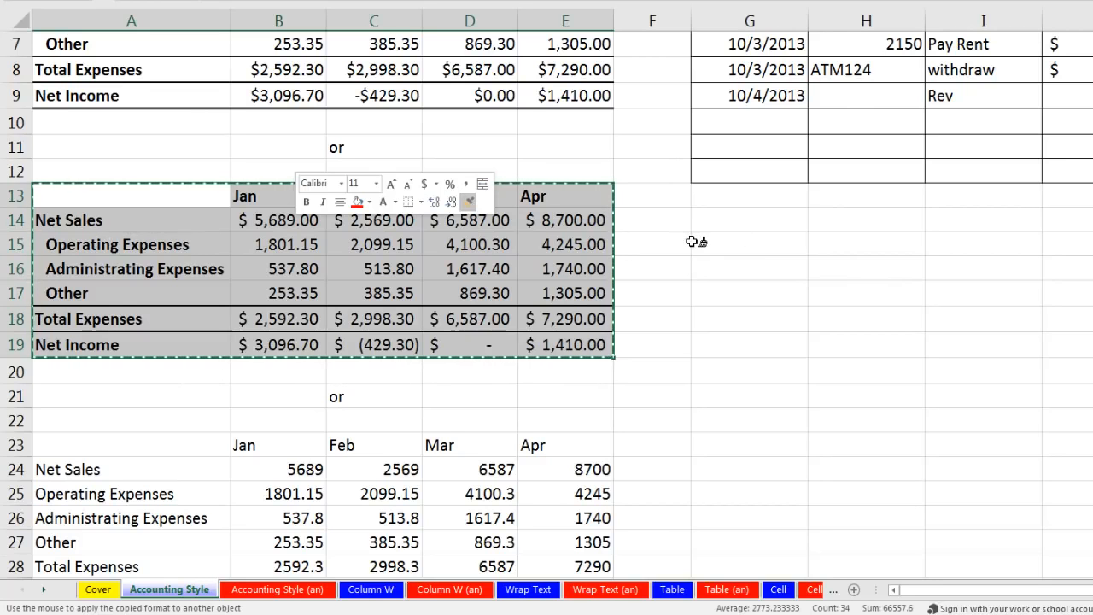
{"action": "scroll", "coordinate": [692, 242], "scroll_direction": "down", "scroll_amount": 3}
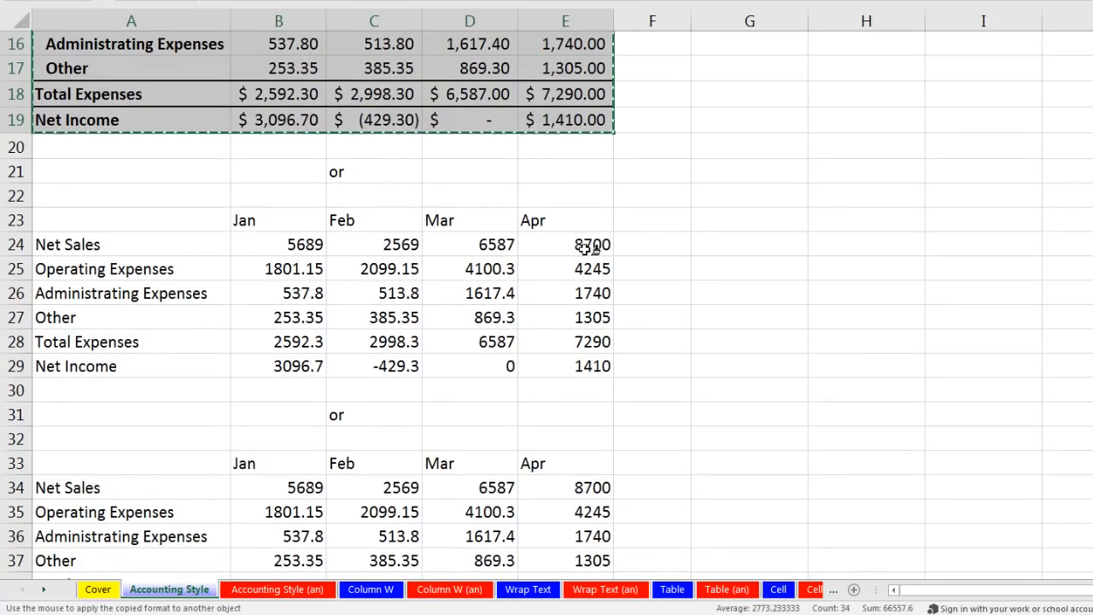
{"action": "scroll", "coordinate": [588, 247], "scroll_direction": "down", "scroll_amount": 1}
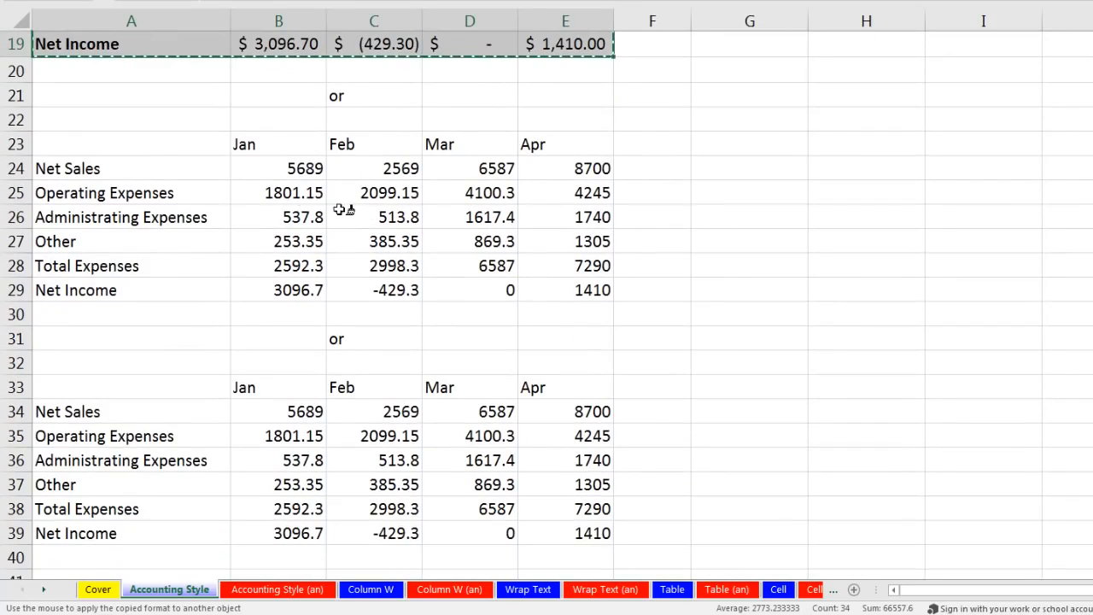
{"action": "left_click", "coordinate": [129, 140]}
{"action": "scroll", "coordinate": [147, 209], "scroll_direction": "down", "scroll_amount": 1}
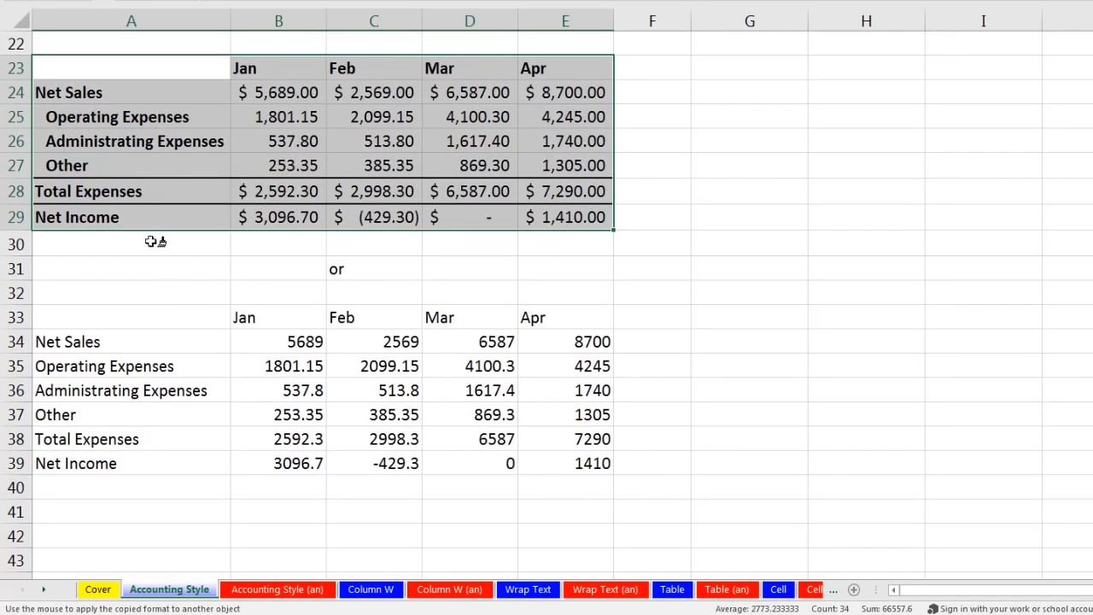
{"action": "left_click", "coordinate": [163, 313]}
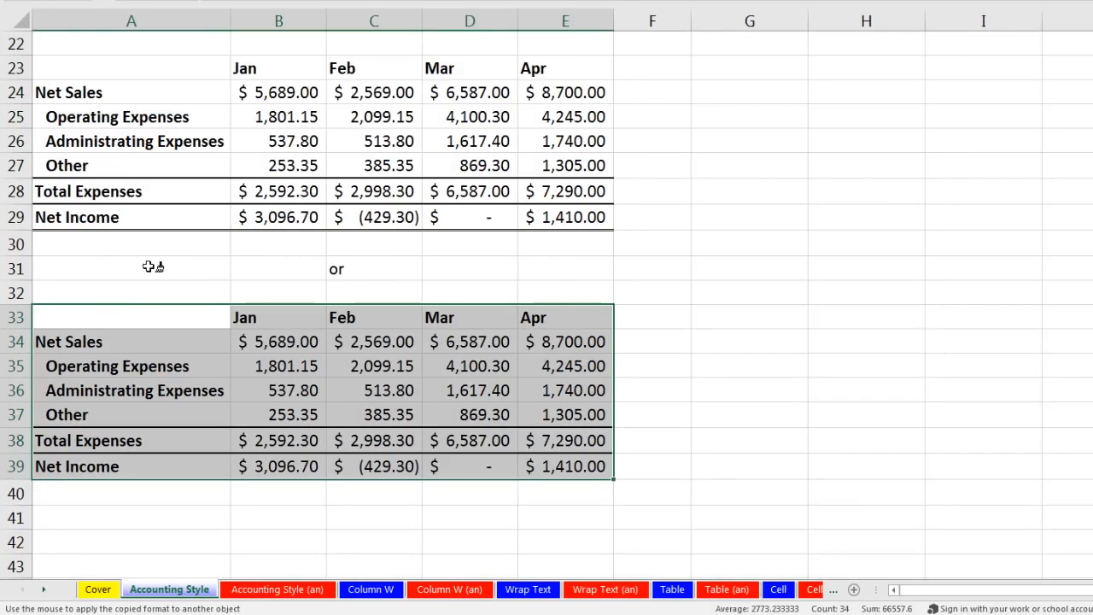
{"action": "key", "text": "Escape"}
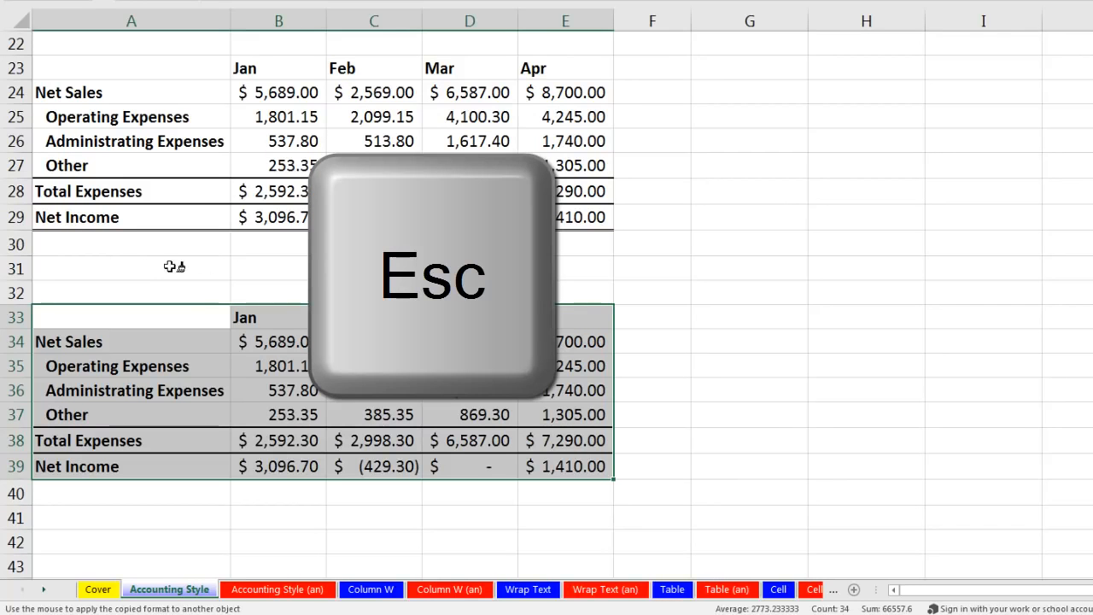
{"action": "key", "text": "Escape"}
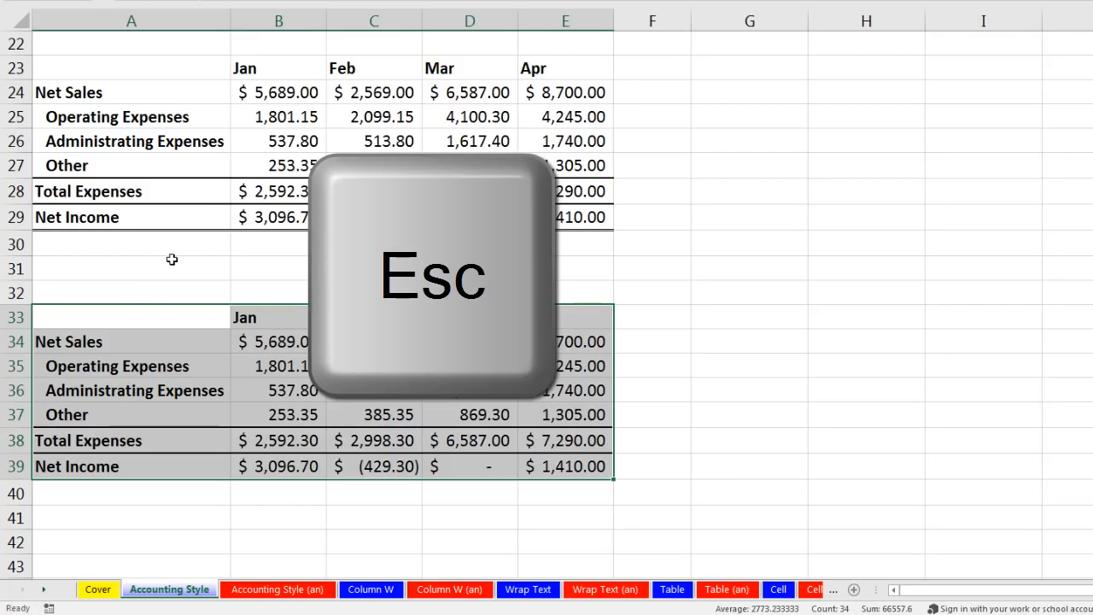
{"action": "scroll", "coordinate": [214, 240], "scroll_direction": "up", "scroll_amount": 2}
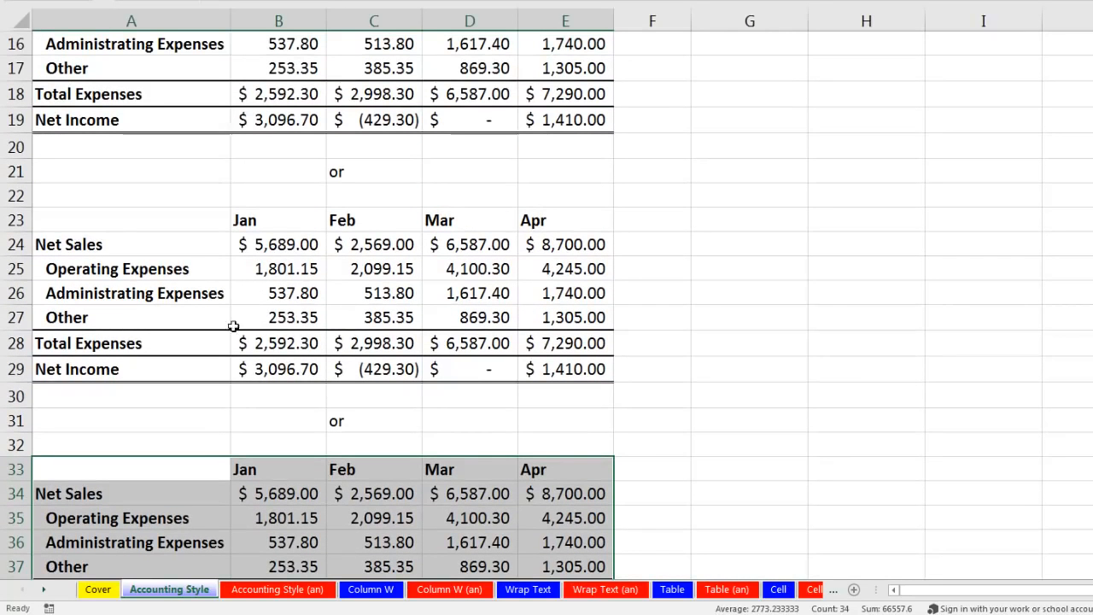
Step: Remove all borders from the Total Expenses and Net Income rows A28:E29
{"action": "left_click_drag", "start_coordinate": [93, 344], "coordinate": [564, 374]}
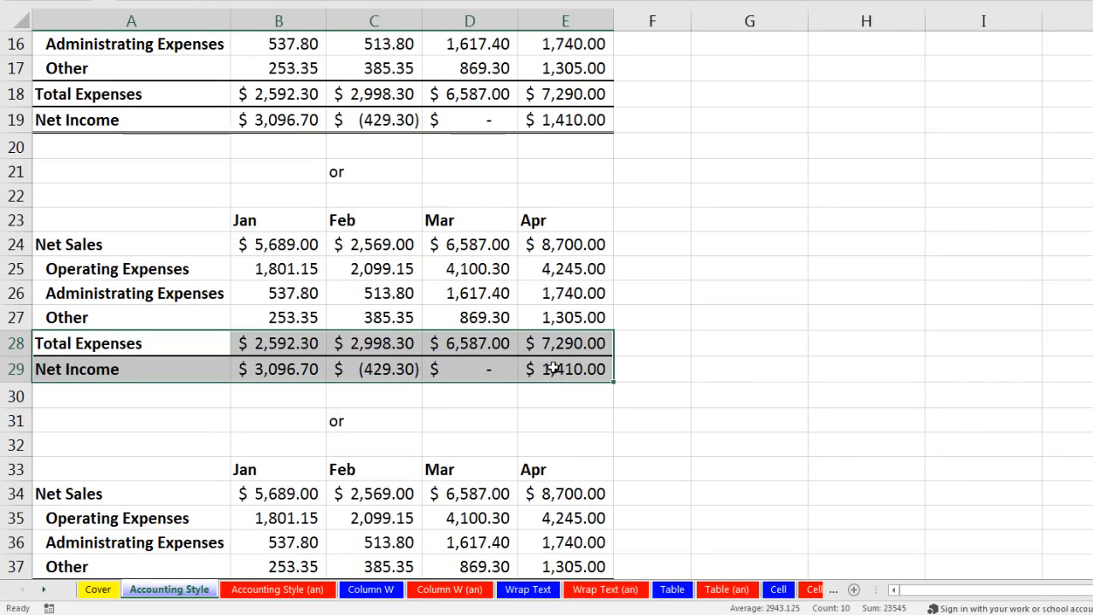
{"action": "key", "text": "ctrl+1"}
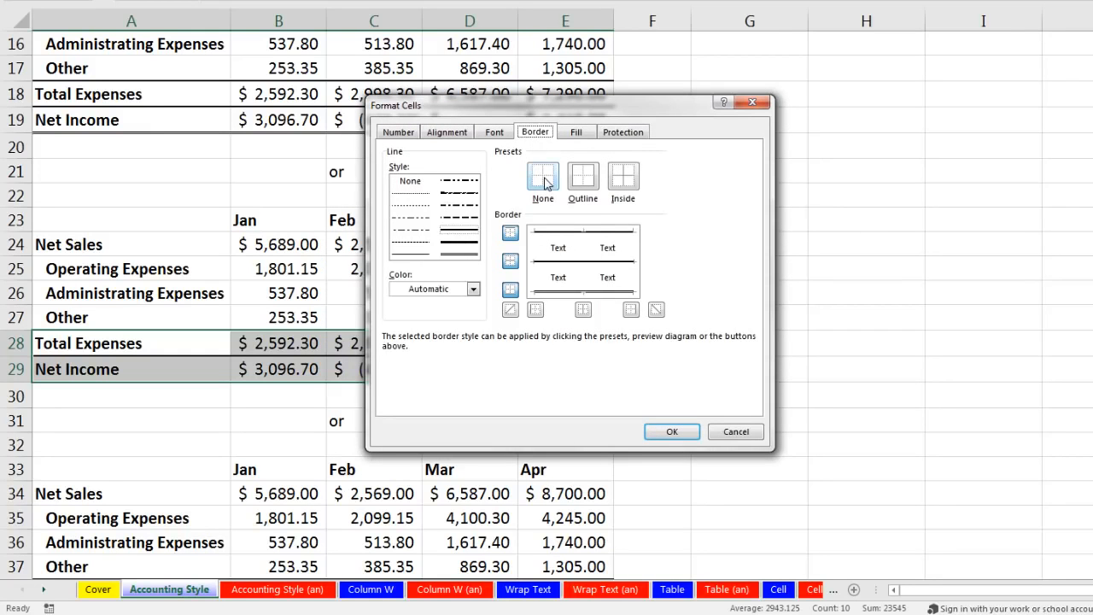
{"action": "left_click", "coordinate": [544, 179]}
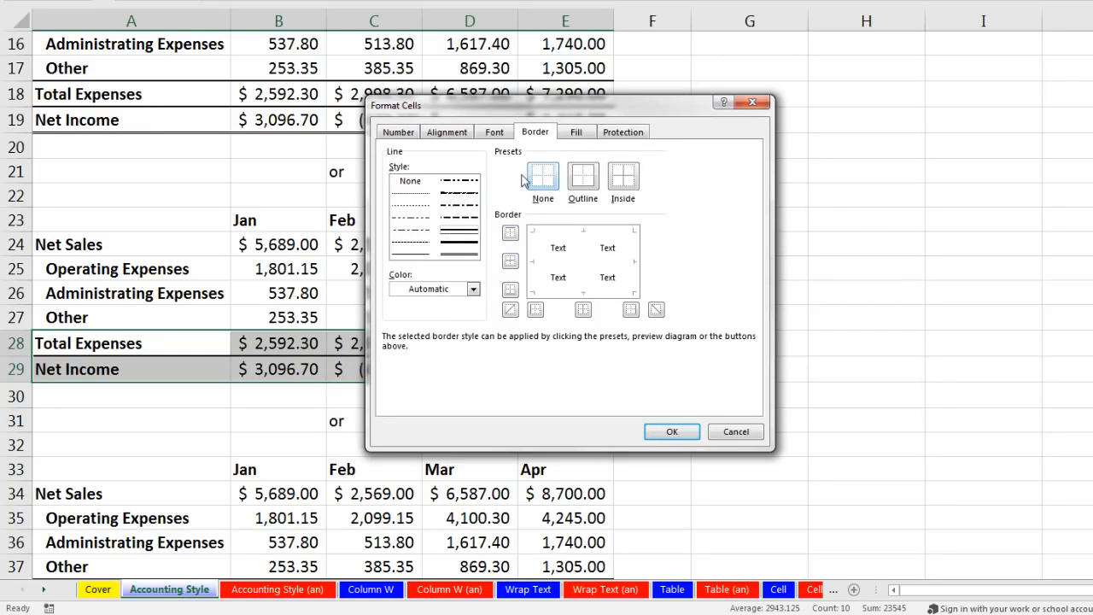
{"action": "left_click", "coordinate": [665, 433]}
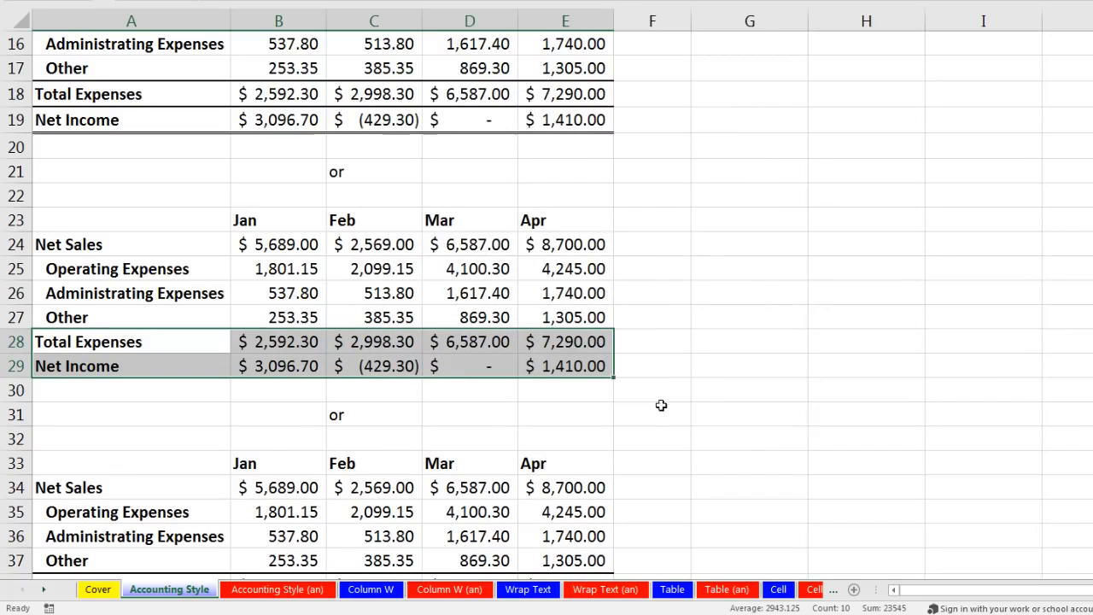
{"action": "left_click", "coordinate": [670, 370]}
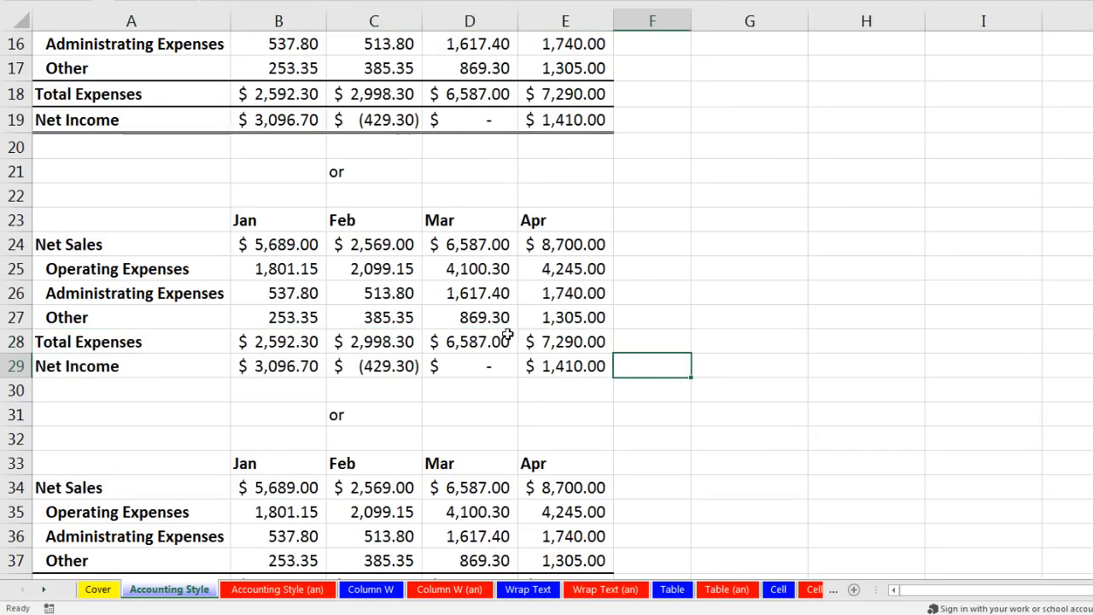
Step: Give the Other and Total Expenses values B27:E28 a Single font underline
{"action": "left_click_drag", "start_coordinate": [259, 316], "coordinate": [549, 341]}
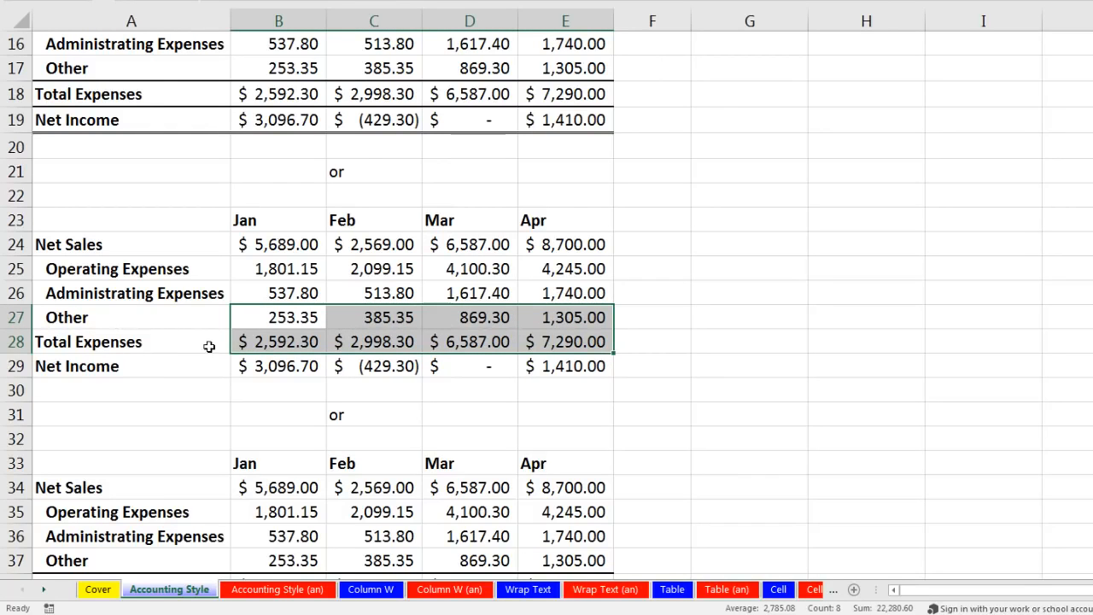
{"action": "key", "text": "ctrl+1"}
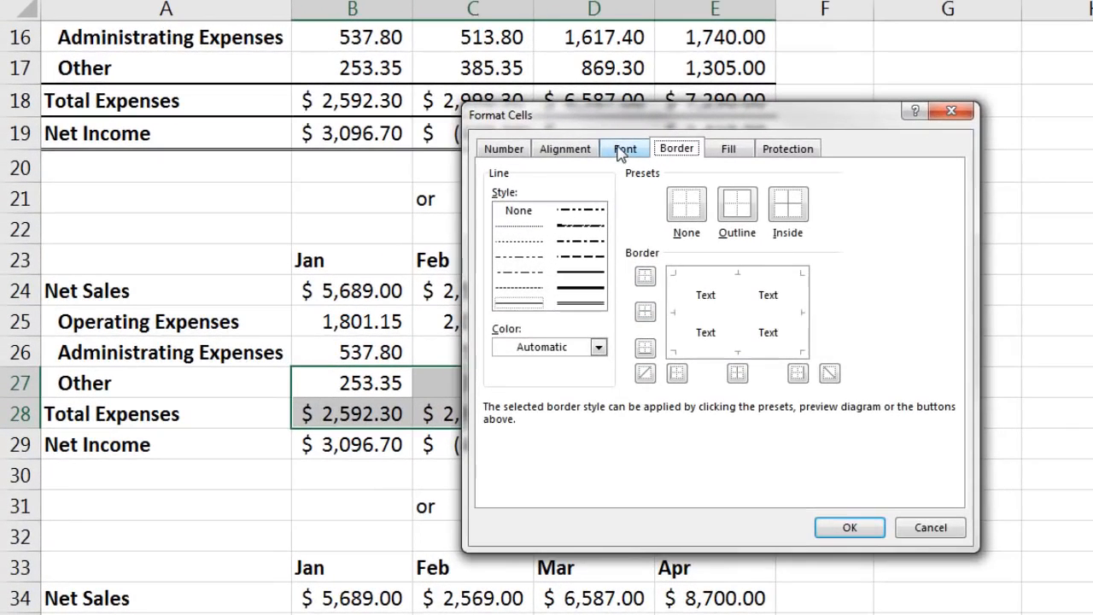
{"action": "left_click", "coordinate": [624, 149]}
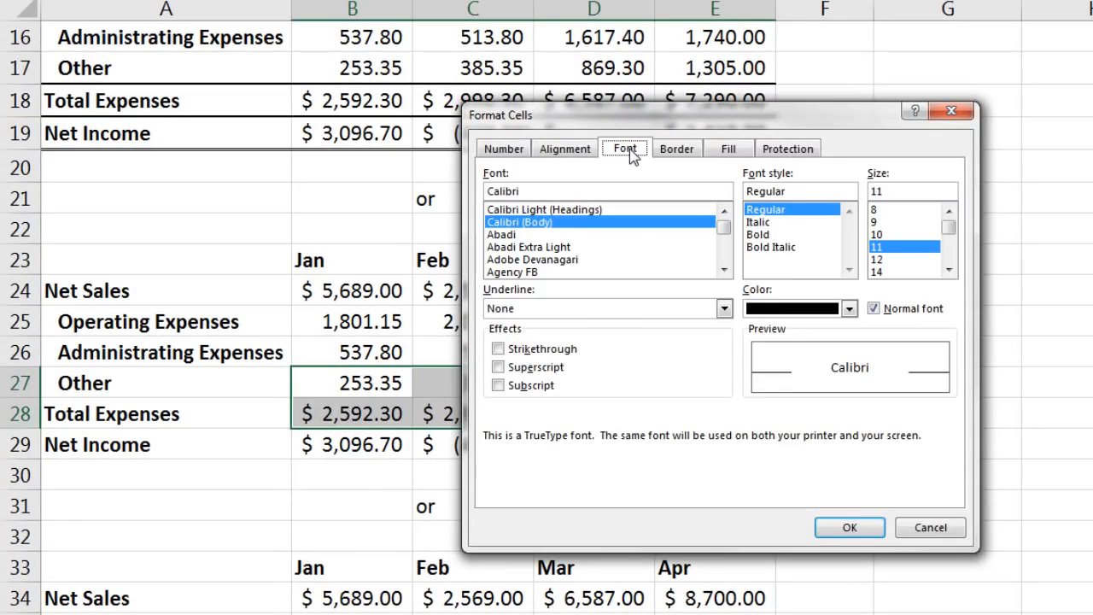
{"action": "left_click", "coordinate": [537, 309]}
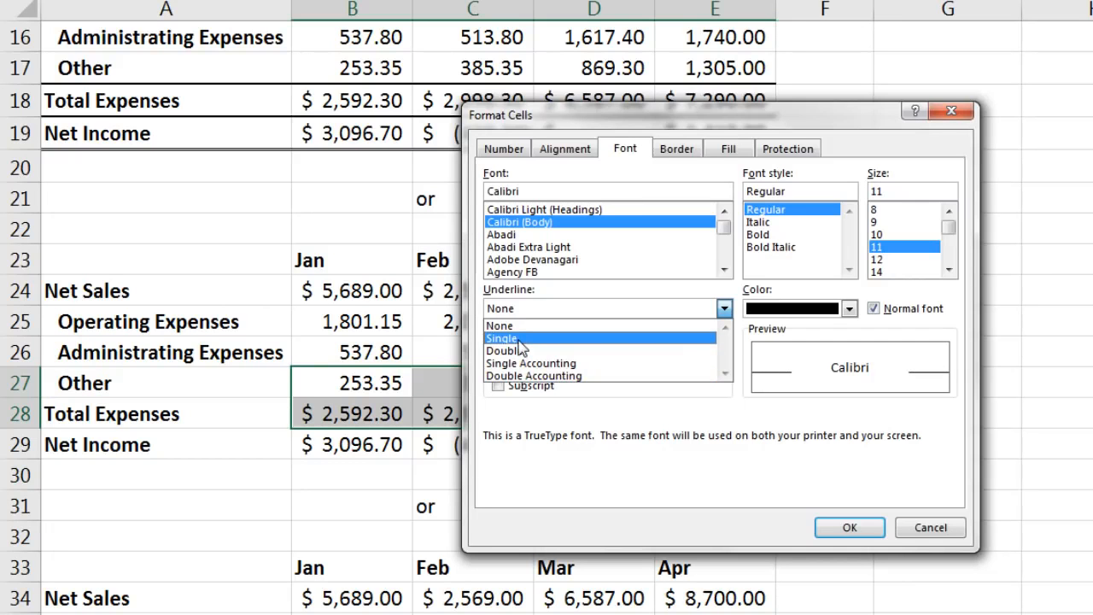
{"action": "left_click", "coordinate": [521, 339]}
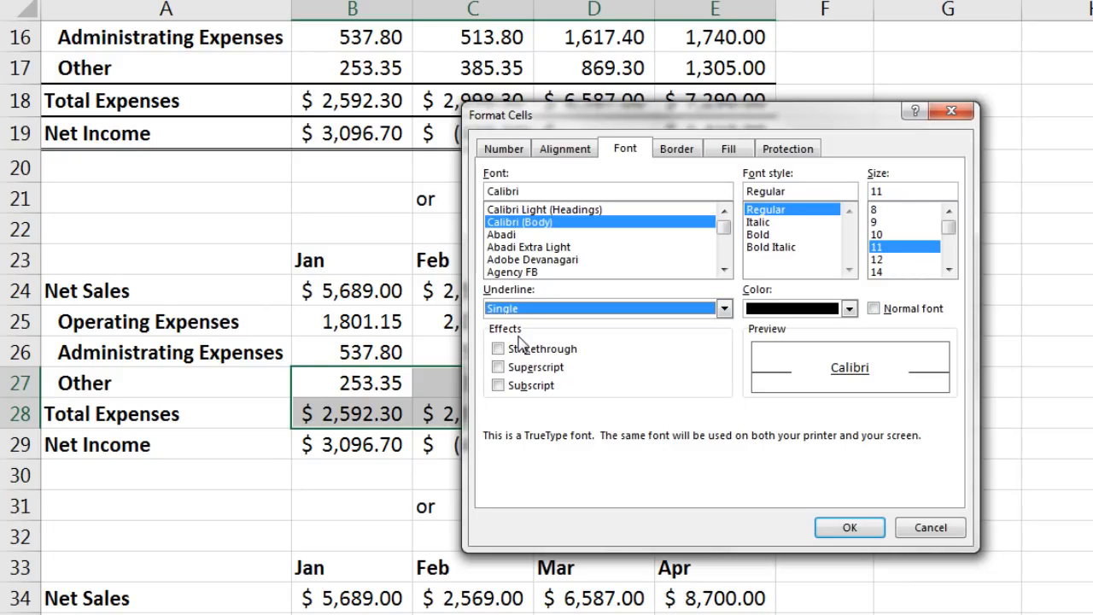
{"action": "left_click", "coordinate": [850, 526]}
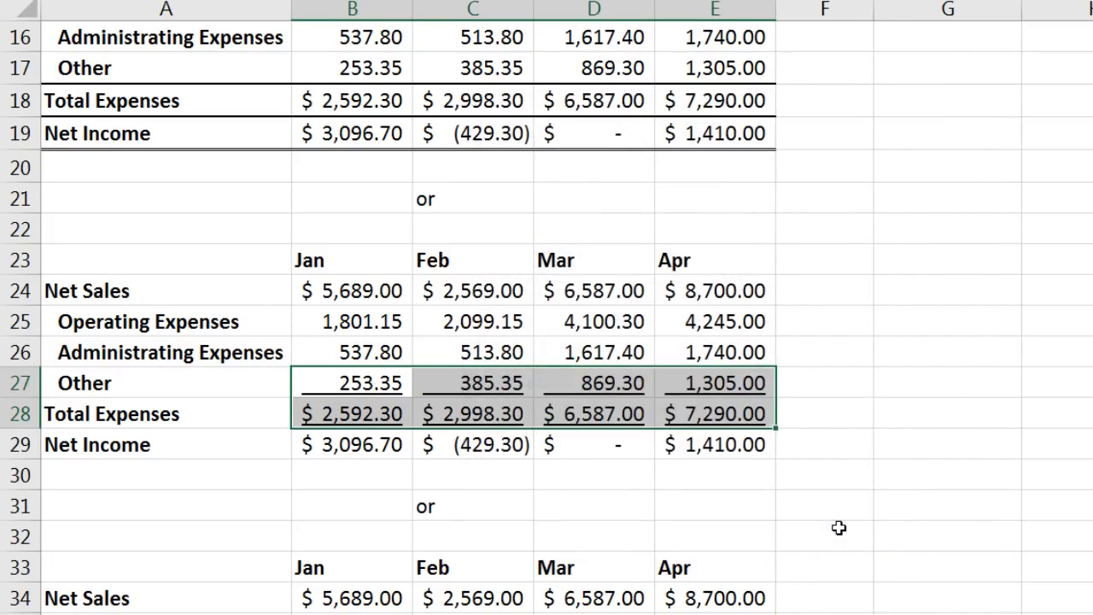
{"action": "left_click", "coordinate": [832, 525]}
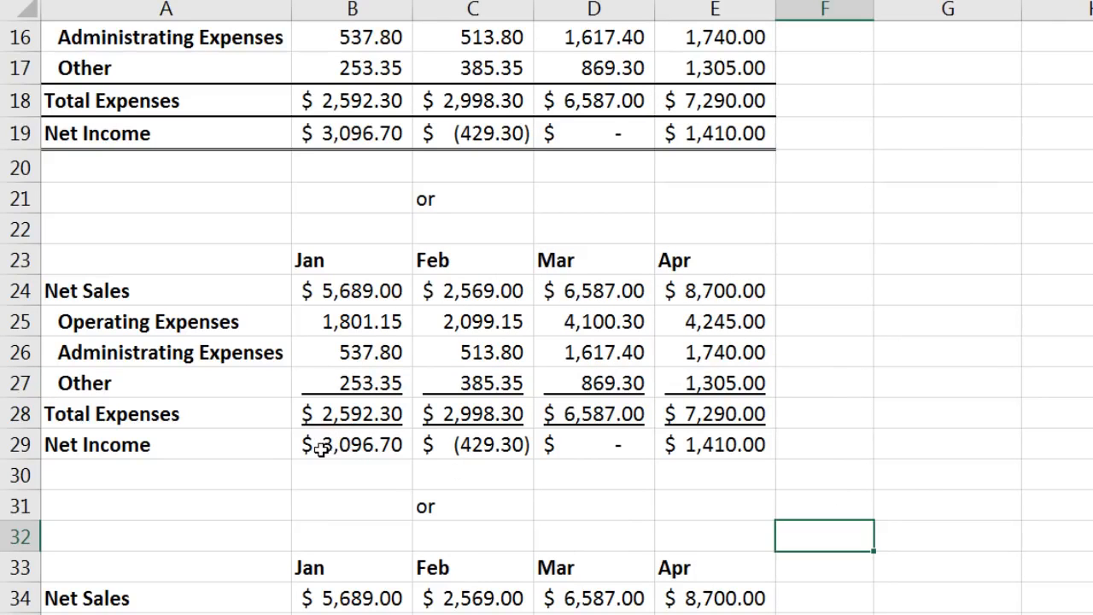
Step: Apply a Double font underline to the Net Income values B29:E29
{"action": "left_click_drag", "start_coordinate": [315, 448], "coordinate": [695, 443]}
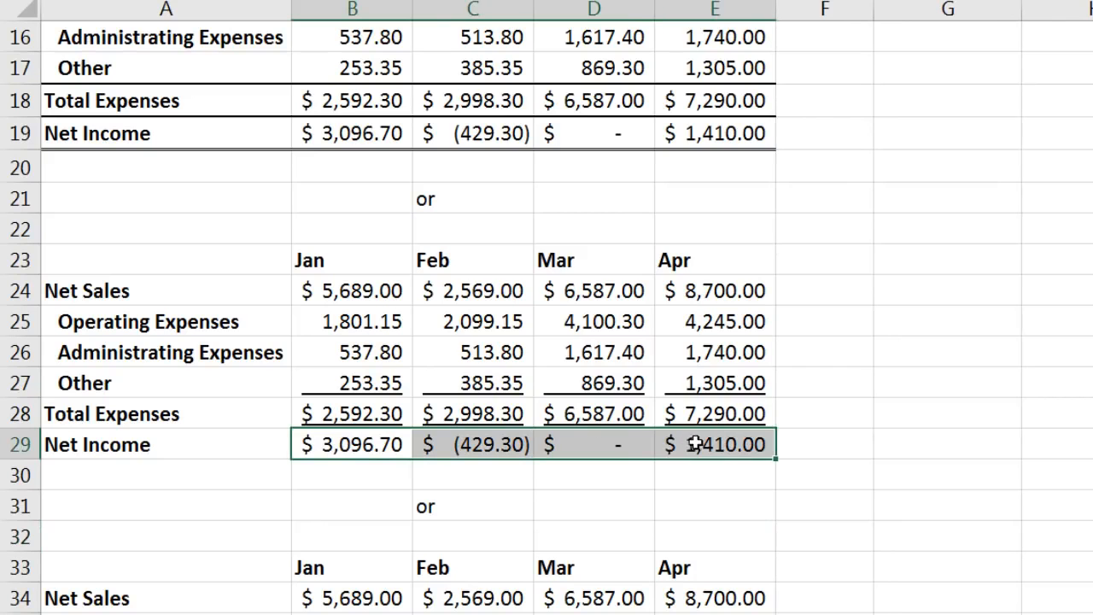
{"action": "key", "text": "ctrl+1"}
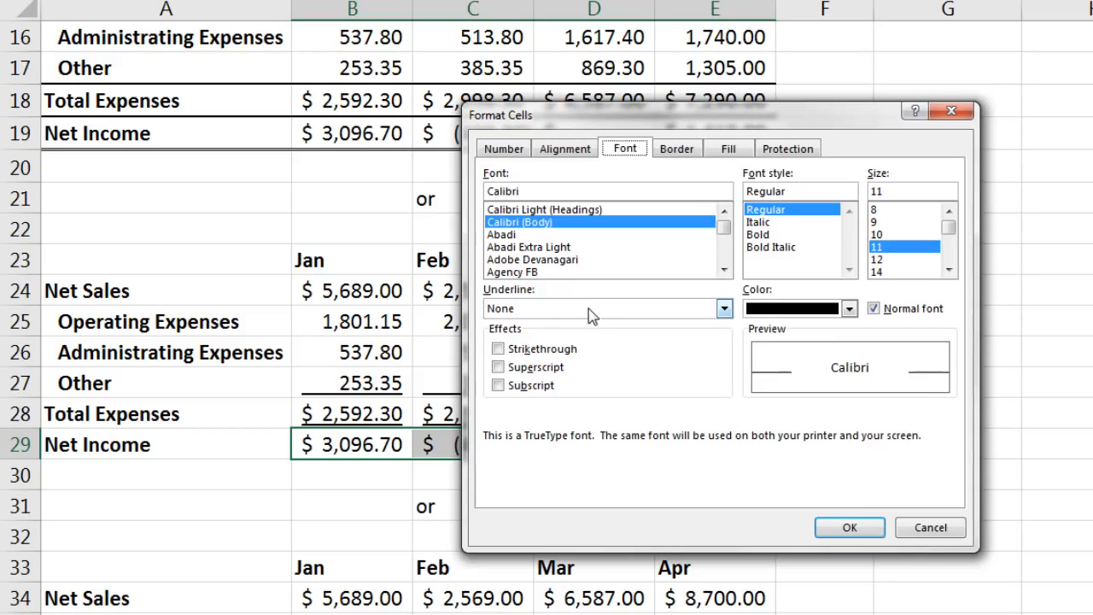
{"action": "left_click", "coordinate": [589, 310]}
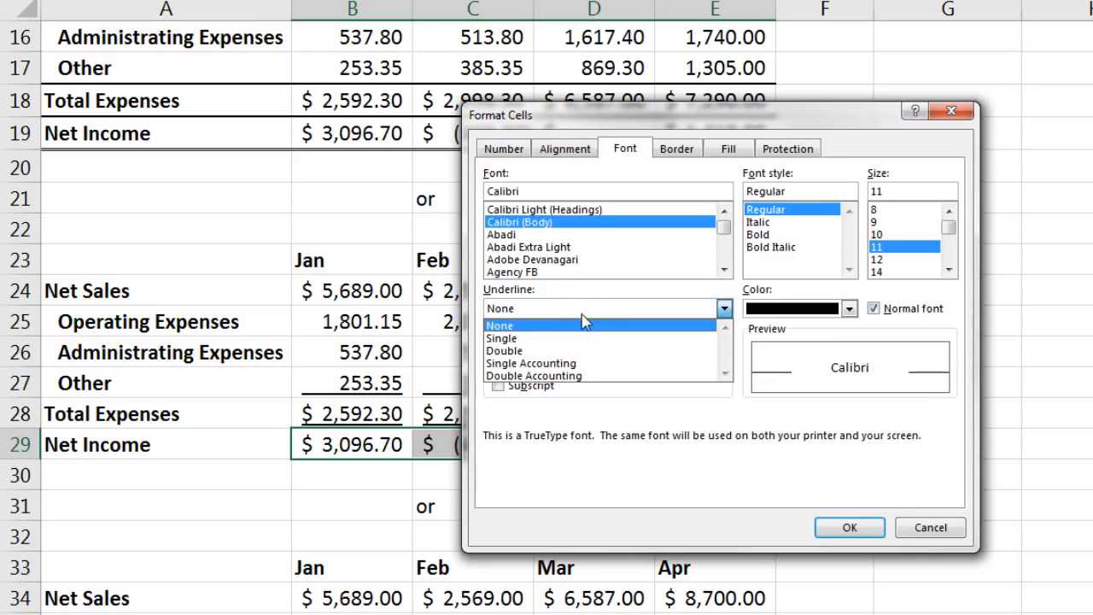
{"action": "left_click", "coordinate": [551, 352]}
{"action": "left_click", "coordinate": [845, 527]}
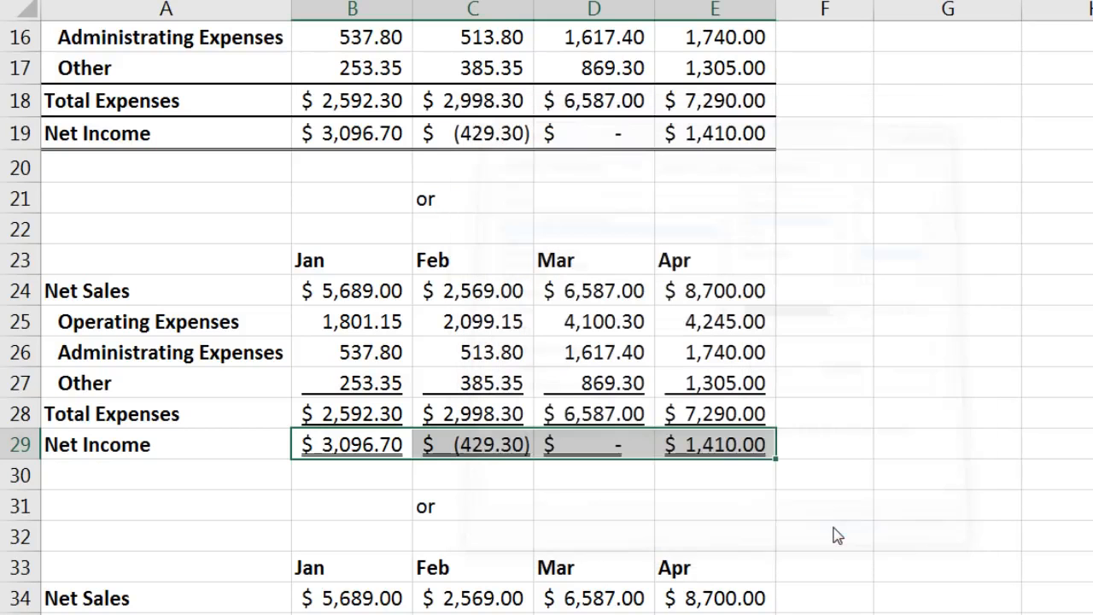
{"action": "left_click", "coordinate": [803, 514]}
{"action": "scroll", "coordinate": [803, 514], "scroll_direction": "down", "scroll_amount": 2}
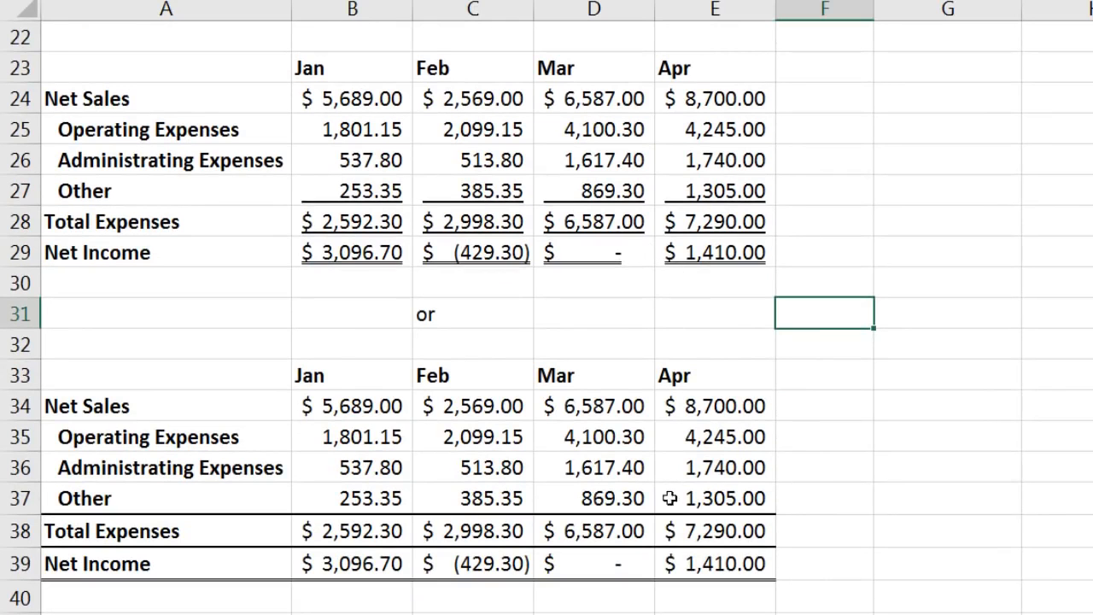
Step: Remove the borders from the Total Expenses and Net Income rows 38–39
{"action": "left_click_drag", "start_coordinate": [171, 530], "coordinate": [709, 572]}
{"action": "key", "text": "ctrl+1"}
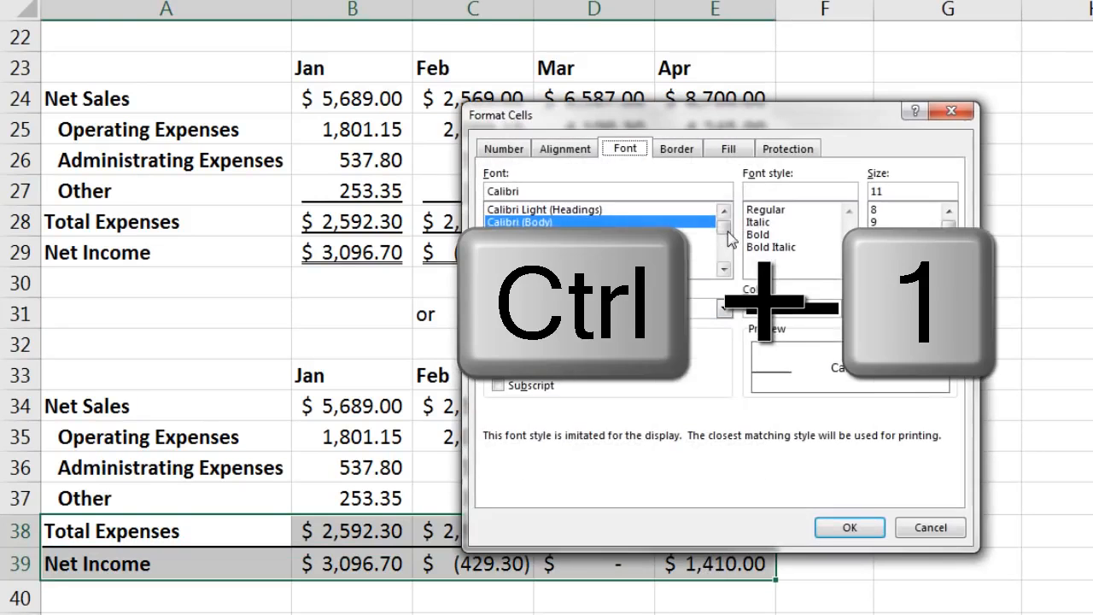
{"action": "left_click", "coordinate": [687, 156]}
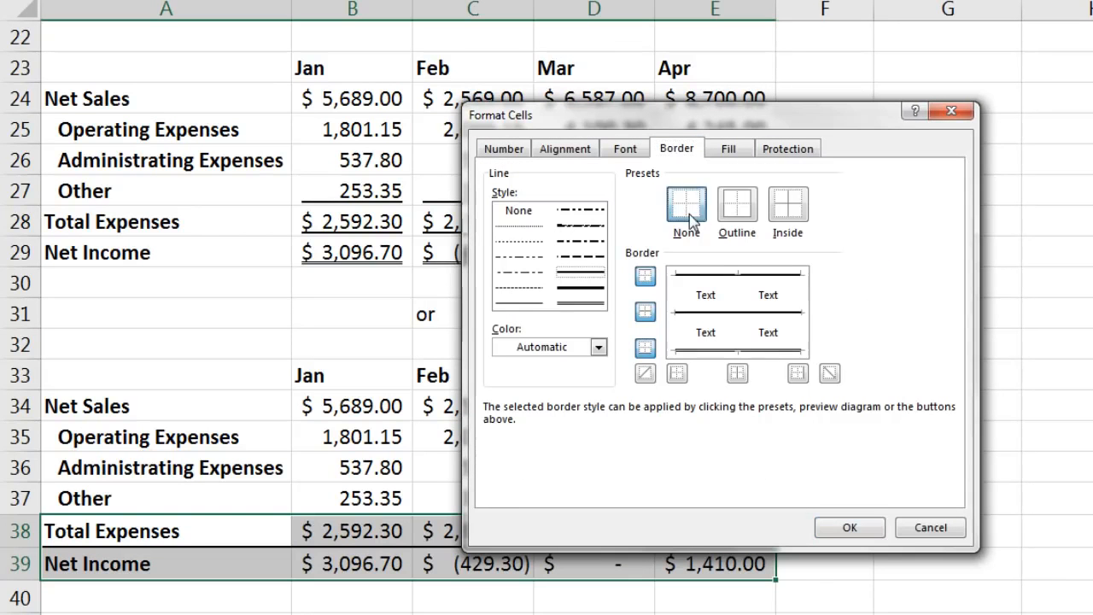
{"action": "left_click", "coordinate": [845, 527]}
Step: Give the Other and Total Expenses values B37:E38 a Single Accounting underline
{"action": "left_click_drag", "start_coordinate": [352, 498], "coordinate": [722, 531]}
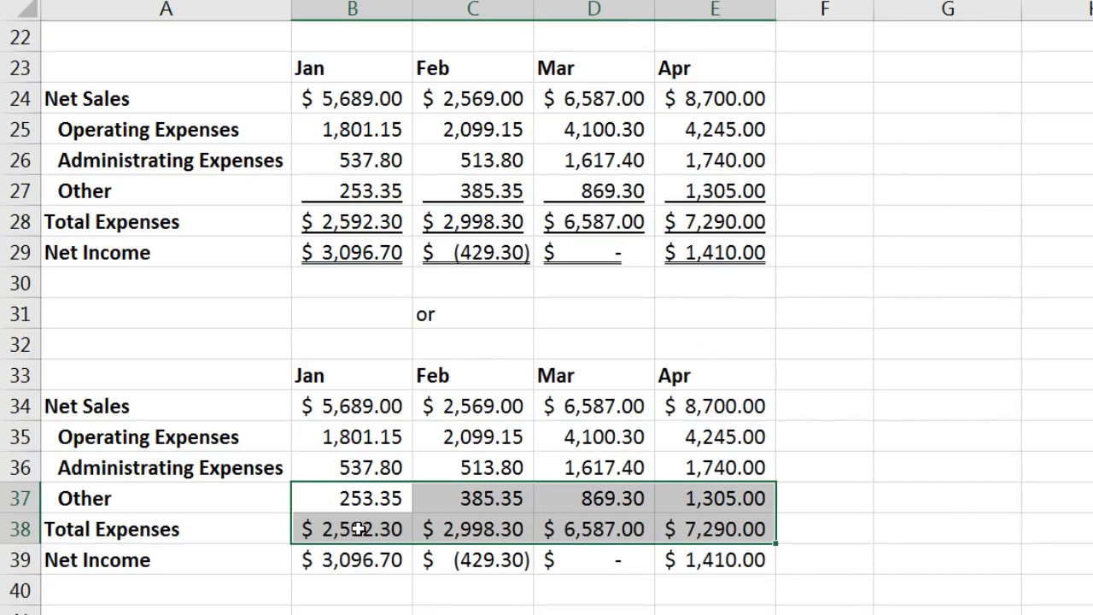
{"action": "key", "text": "ctrl+1"}
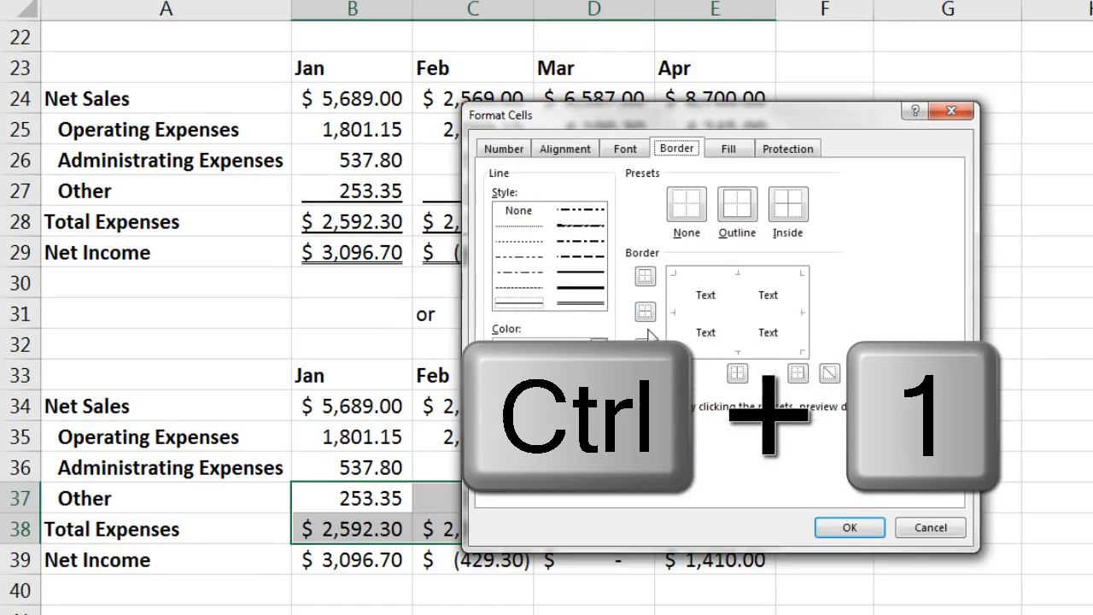
{"action": "left_click", "coordinate": [625, 149]}
{"action": "left_click", "coordinate": [570, 309]}
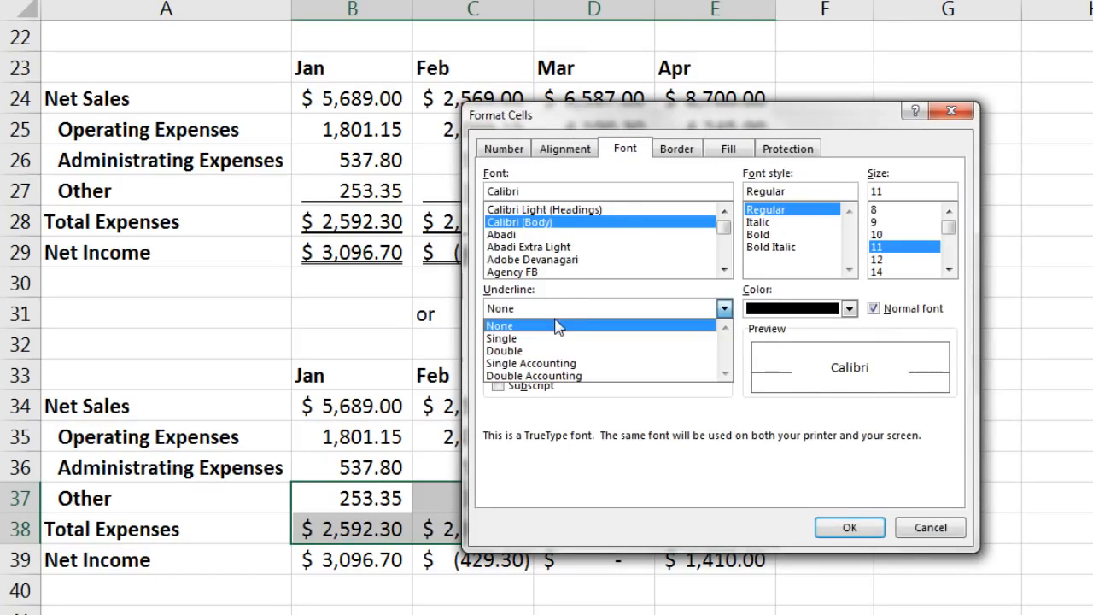
{"action": "left_click", "coordinate": [540, 365]}
{"action": "left_click", "coordinate": [848, 527]}
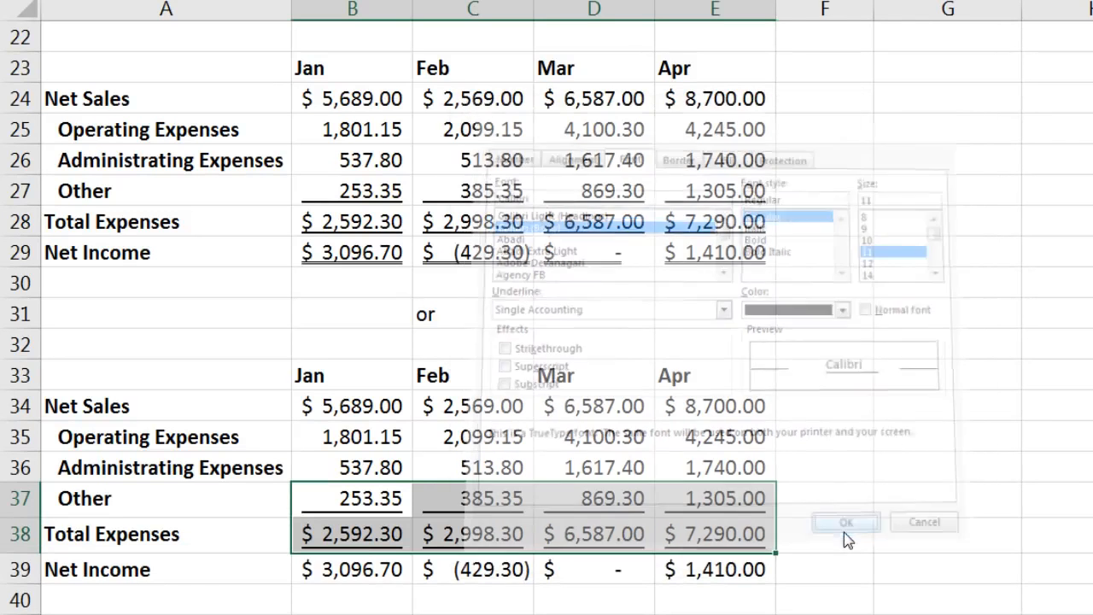
Step: Give the Net Income values B39:E39 a Double Accounting underline
{"action": "left_click_drag", "start_coordinate": [353, 568], "coordinate": [707, 559]}
{"action": "key", "text": "ctrl+1"}
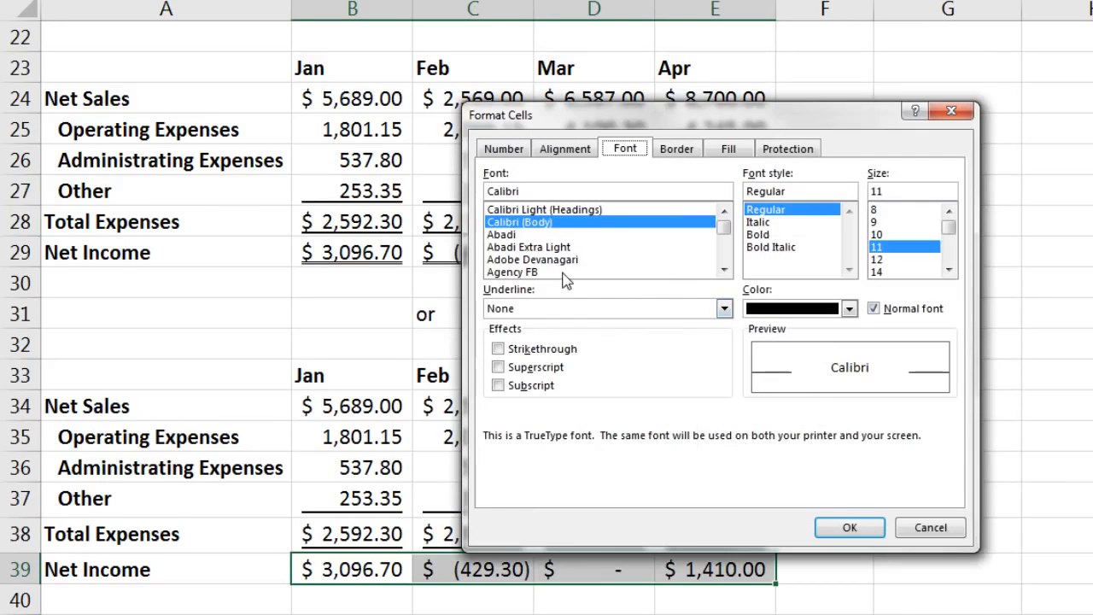
{"action": "left_click", "coordinate": [560, 311]}
{"action": "left_click", "coordinate": [553, 377]}
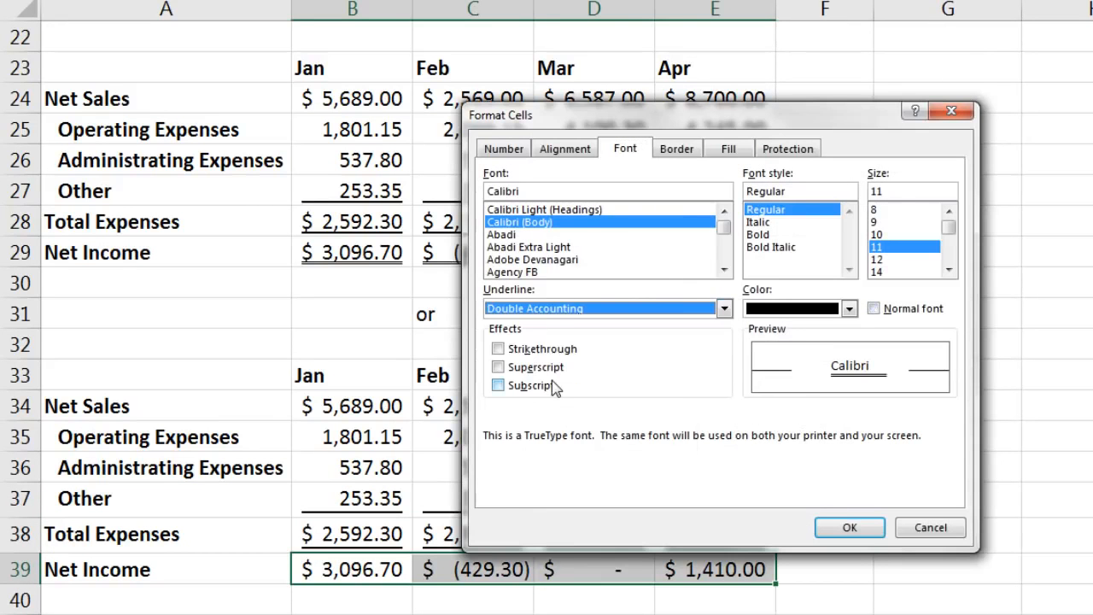
{"action": "left_click", "coordinate": [826, 512]}
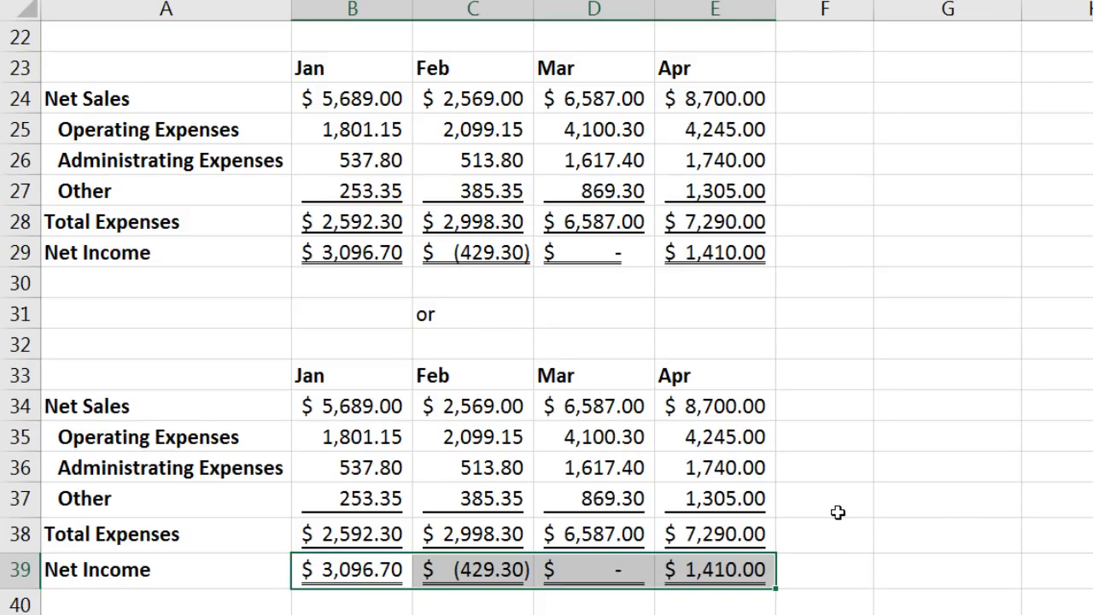
{"action": "left_click", "coordinate": [801, 473]}
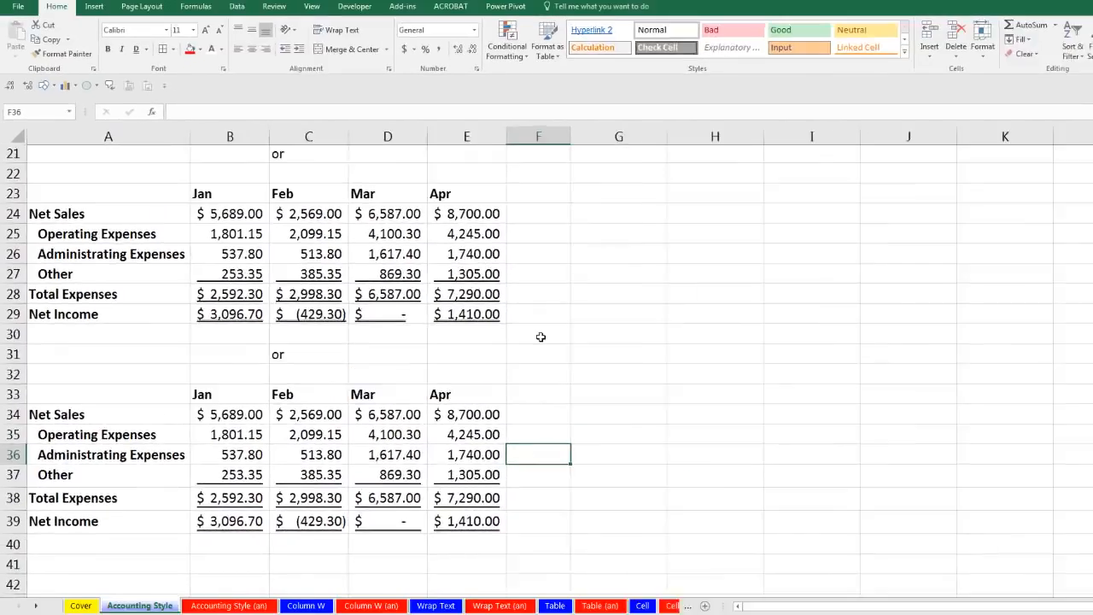
{"action": "scroll", "coordinate": [513, 376], "scroll_direction": "up", "scroll_amount": 7}
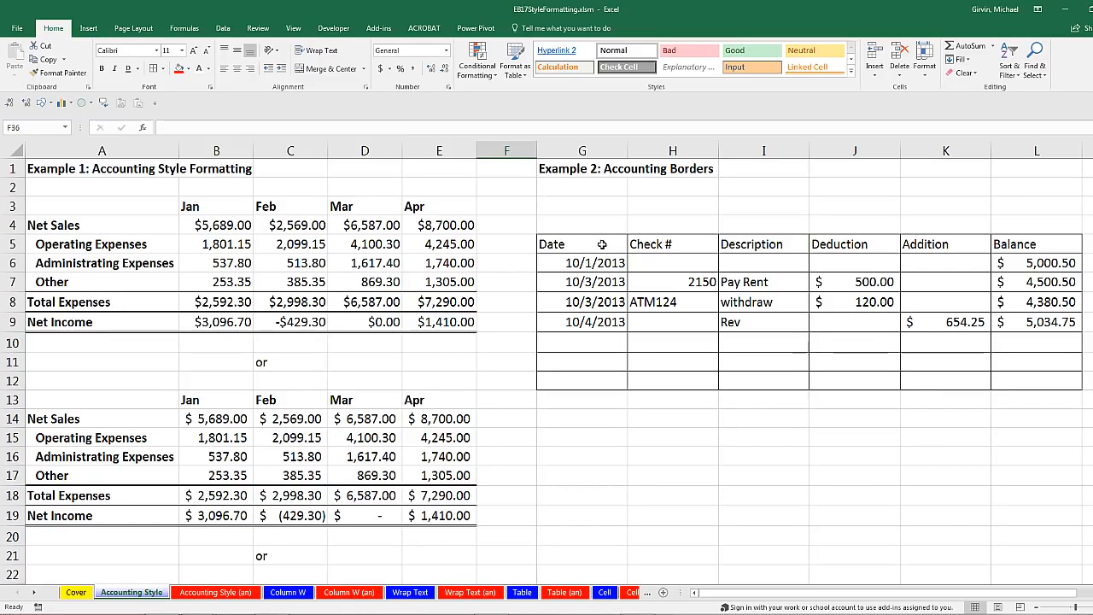
Step: Give the check register G5:L13 a thick outline and double vertical lines between columns
{"action": "left_click_drag", "start_coordinate": [555, 245], "coordinate": [1037, 380]}
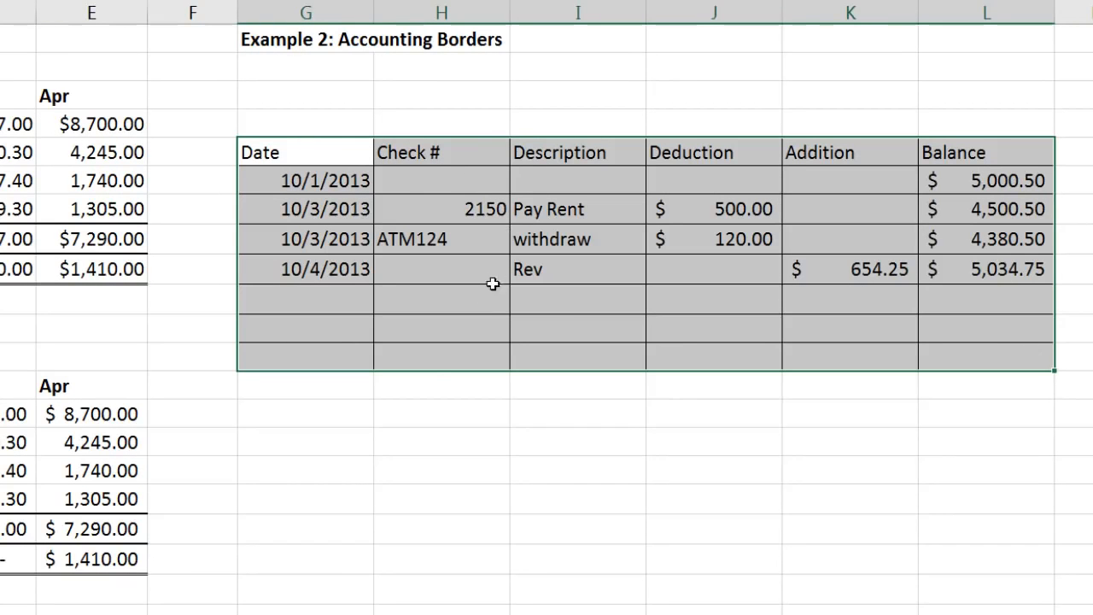
{"action": "key", "text": "ctrl+1"}
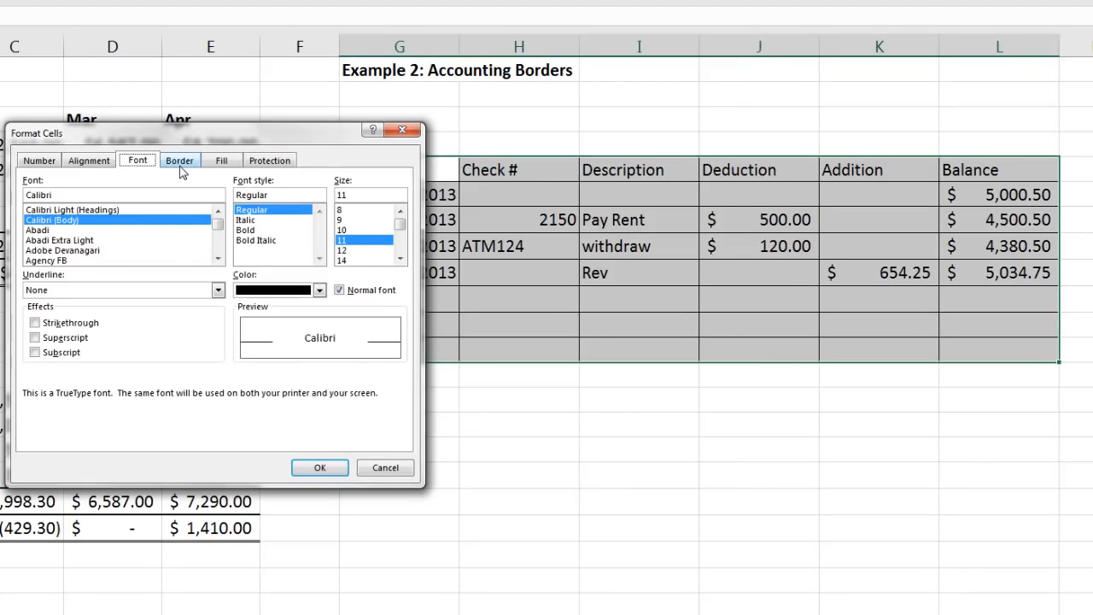
{"action": "left_click", "coordinate": [180, 167]}
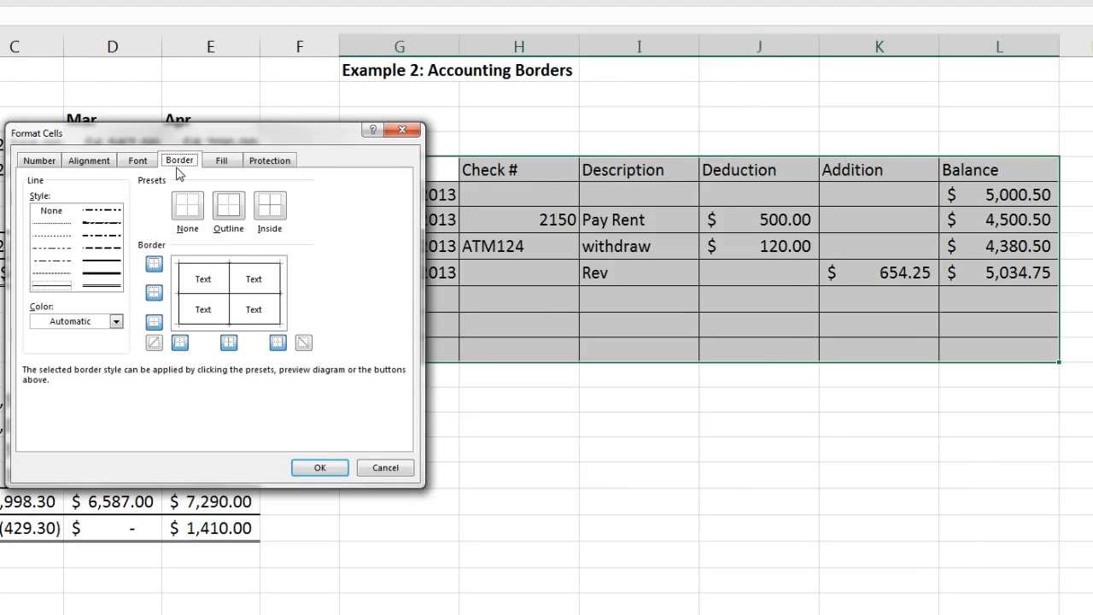
{"action": "left_click", "coordinate": [104, 273]}
{"action": "left_click", "coordinate": [234, 217]}
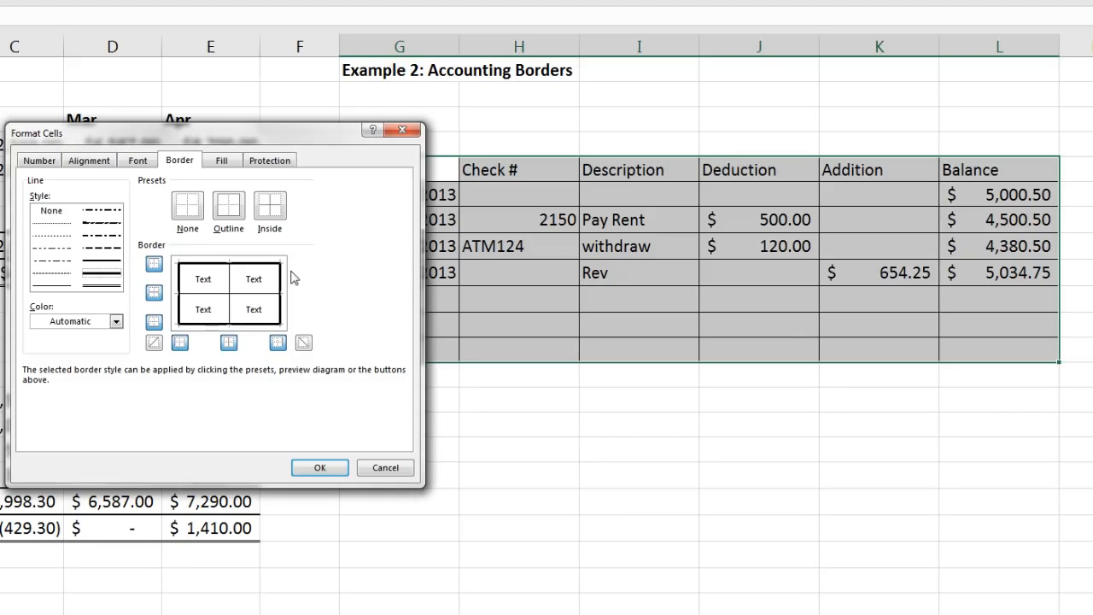
{"action": "left_click", "coordinate": [100, 287]}
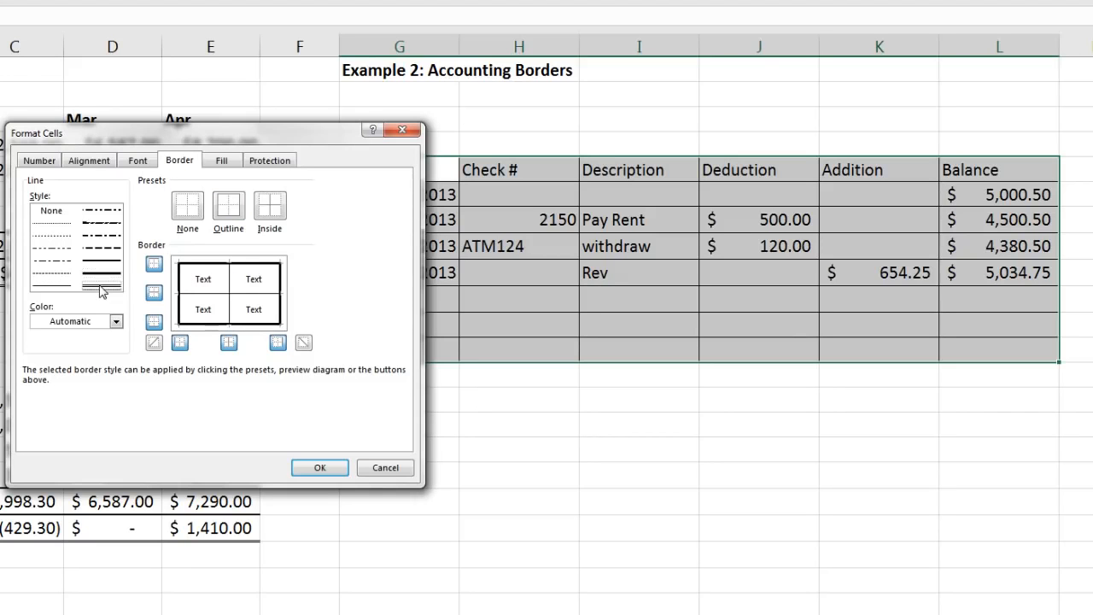
{"action": "left_click", "coordinate": [230, 282]}
{"action": "left_click", "coordinate": [320, 468]}
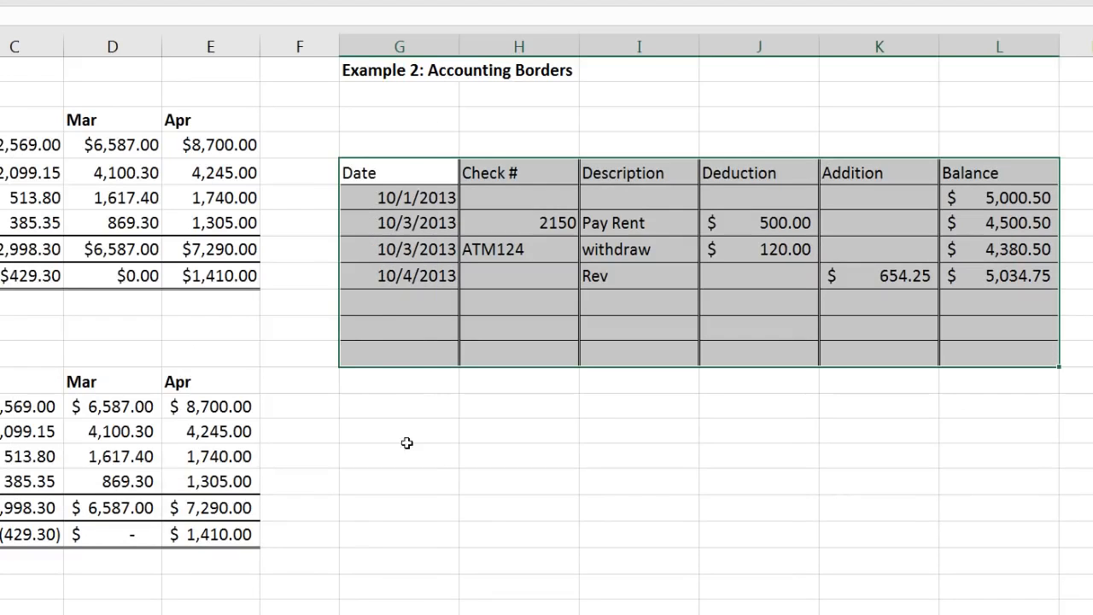
{"action": "left_click", "coordinate": [414, 446]}
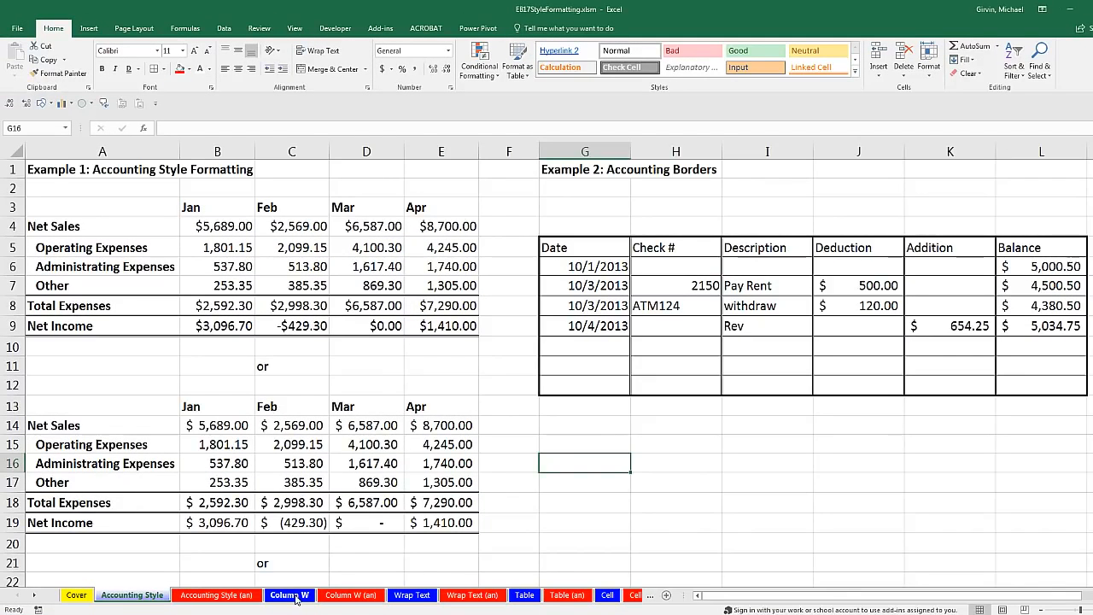
Step: On the Column W sheet, fit column A to the dates and autofit columns B and C
{"action": "left_click", "coordinate": [291, 595]}
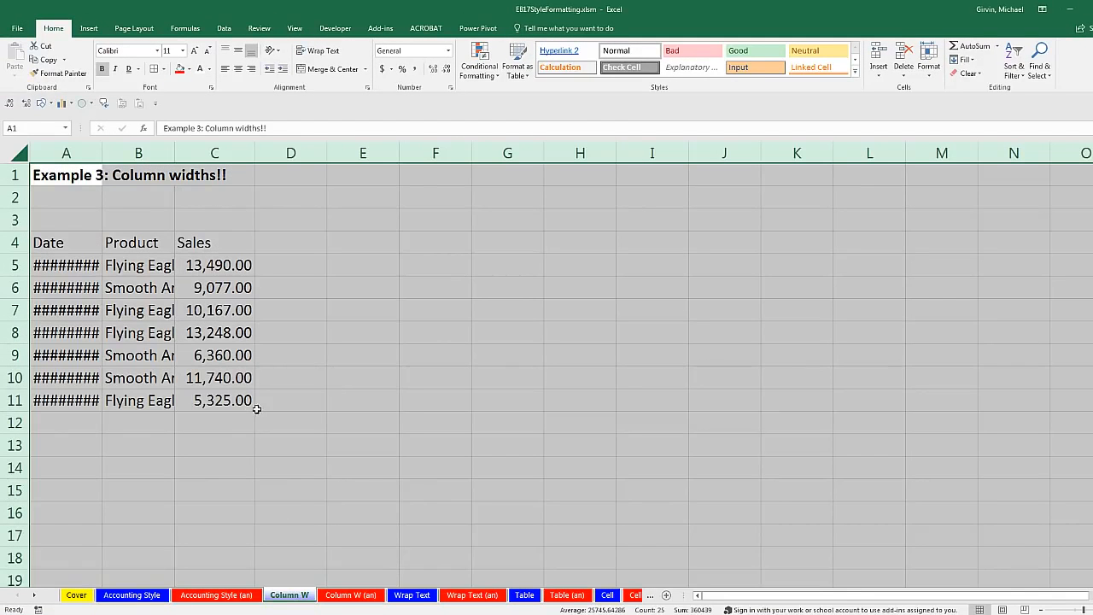
{"action": "left_click", "coordinate": [281, 421]}
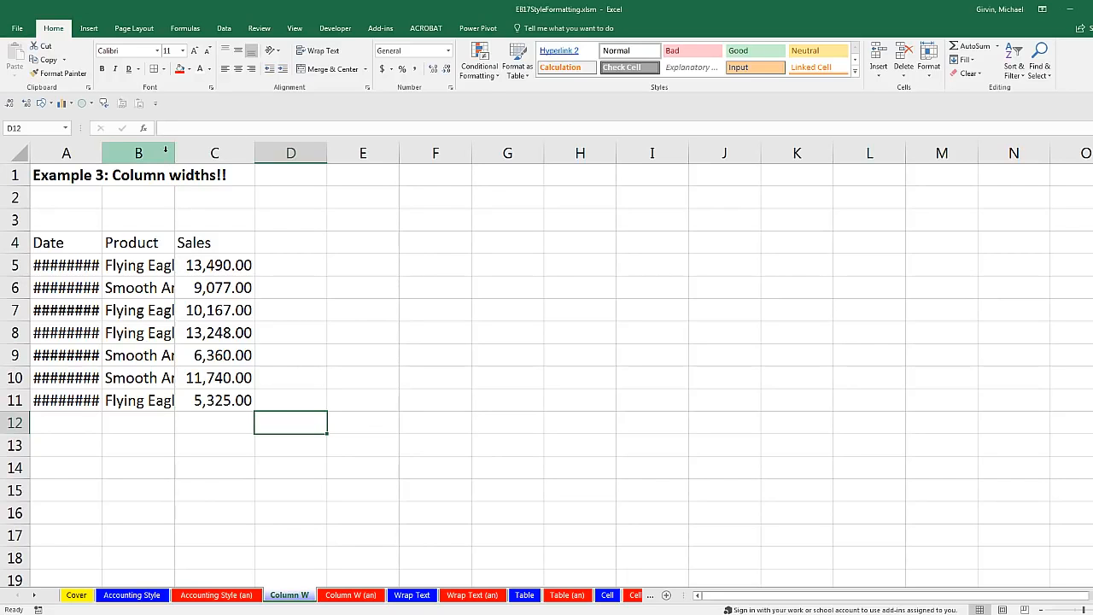
{"action": "double_click", "coordinate": [100, 150]}
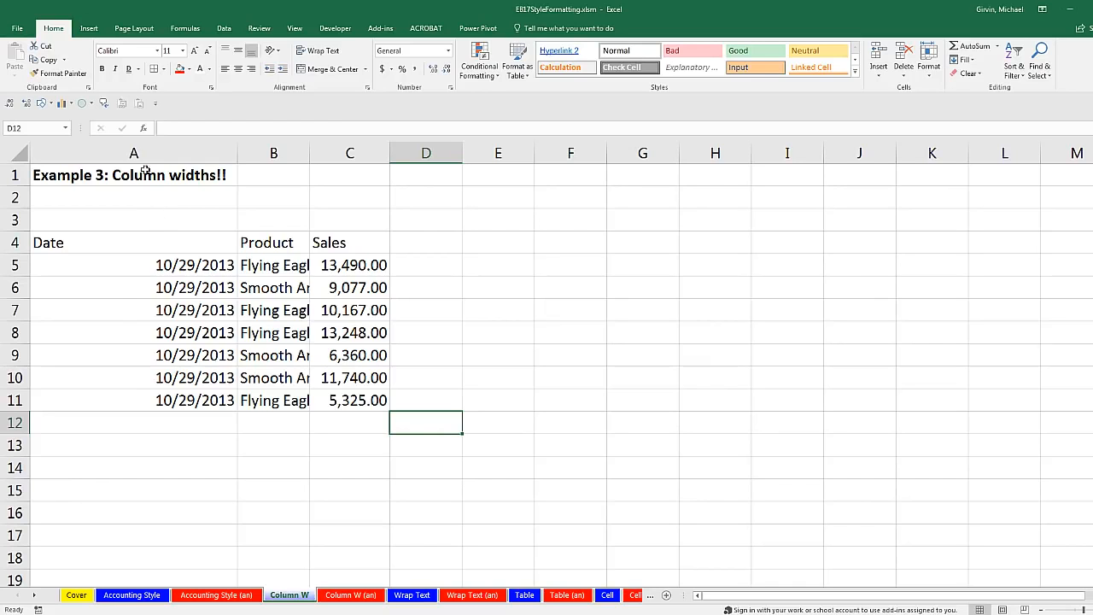
{"action": "left_click_drag", "start_coordinate": [239, 153], "coordinate": [130, 157]}
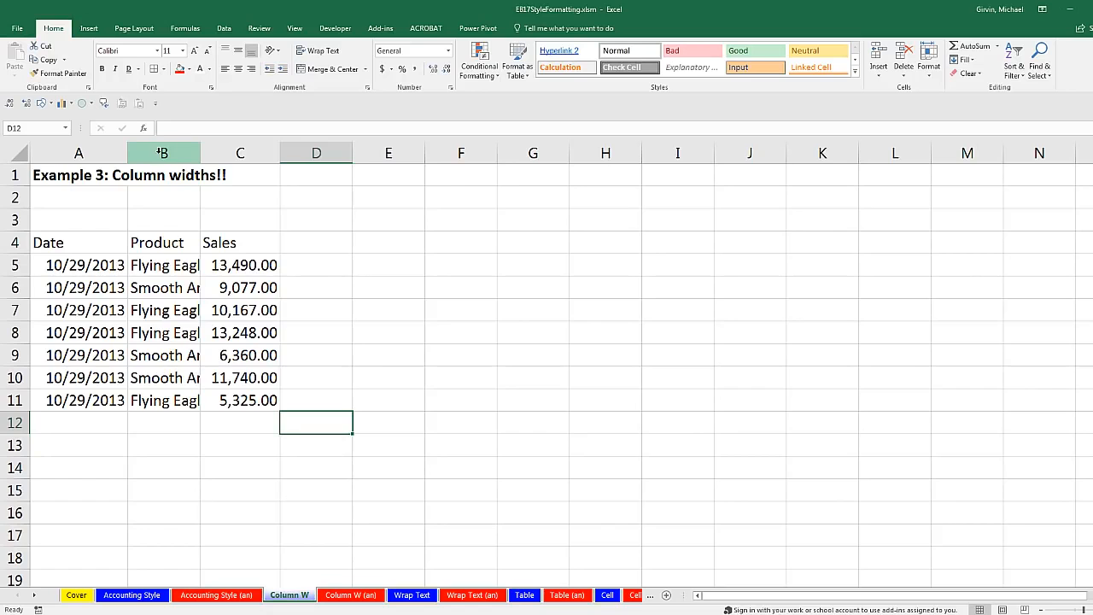
{"action": "left_click_drag", "start_coordinate": [161, 153], "coordinate": [219, 153]}
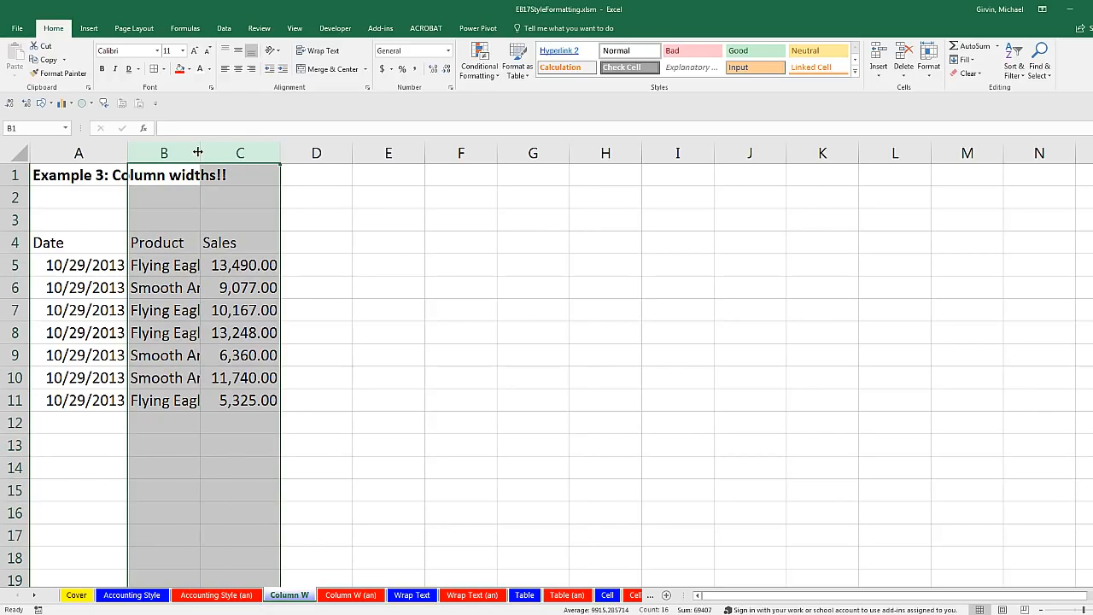
{"action": "double_click", "coordinate": [197, 152]}
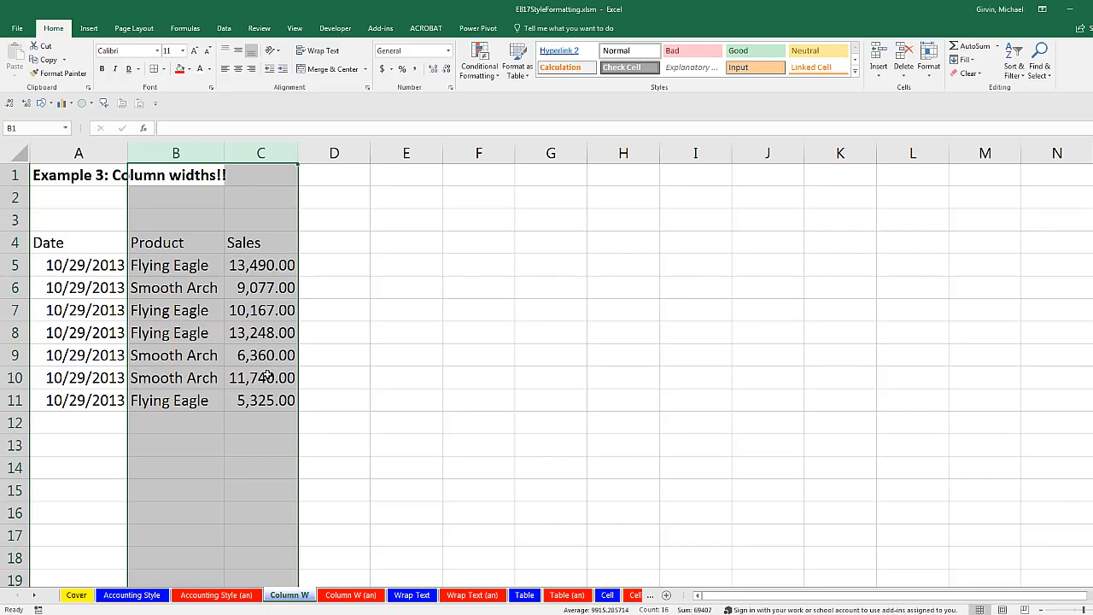
{"action": "left_click", "coordinate": [308, 244]}
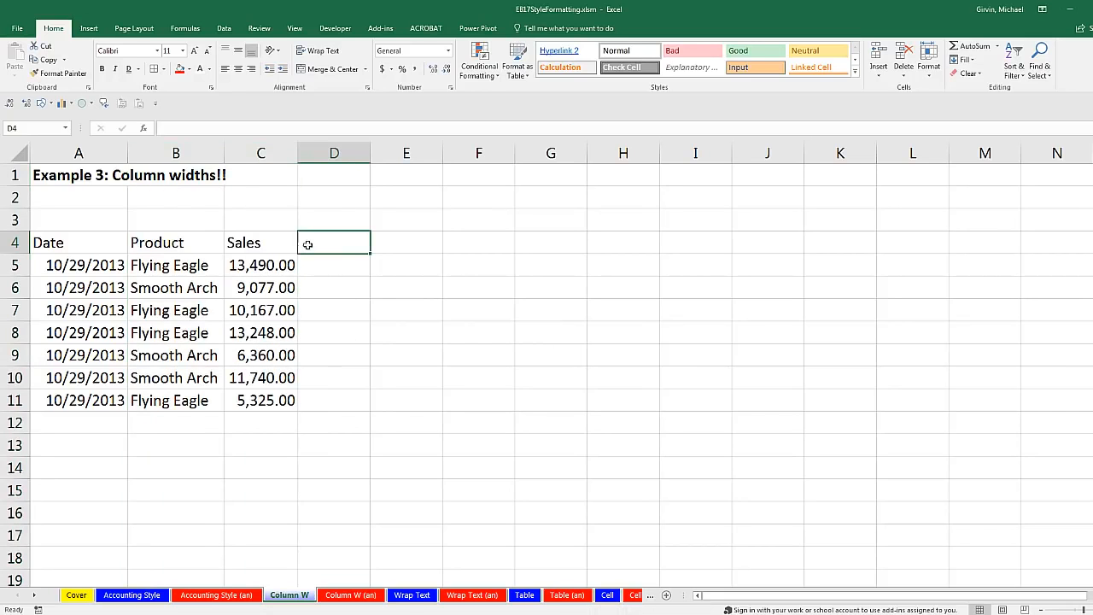
Step: On the Wrap Text sheet, wrap the A5:C5 headers, undoing a trial narrowing of column A
{"action": "left_click", "coordinate": [413, 595]}
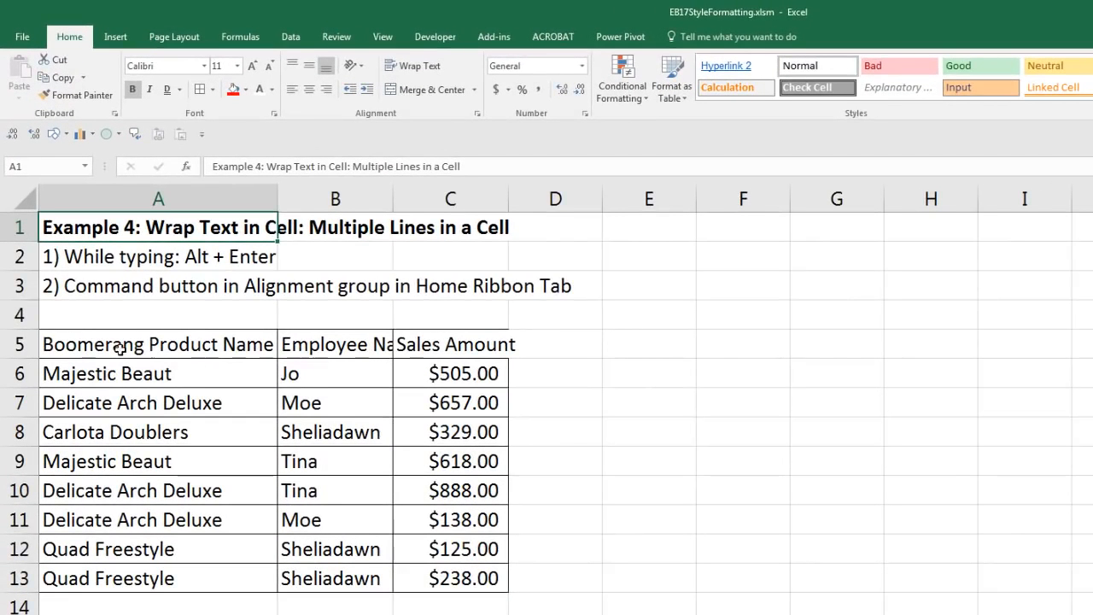
{"action": "left_click_drag", "start_coordinate": [94, 346], "coordinate": [432, 346]}
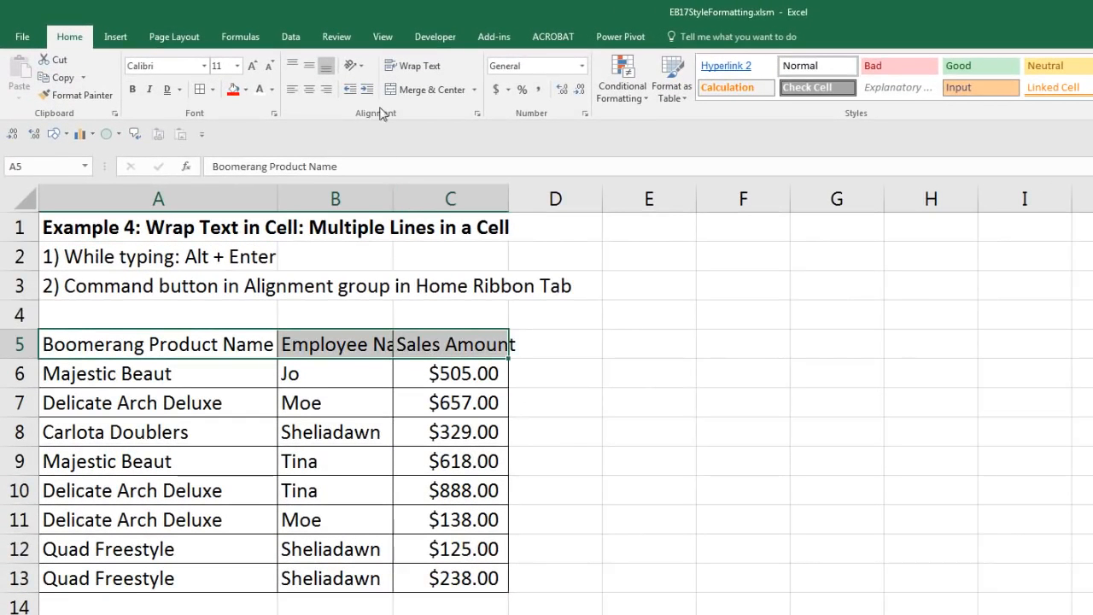
{"action": "left_click", "coordinate": [414, 68]}
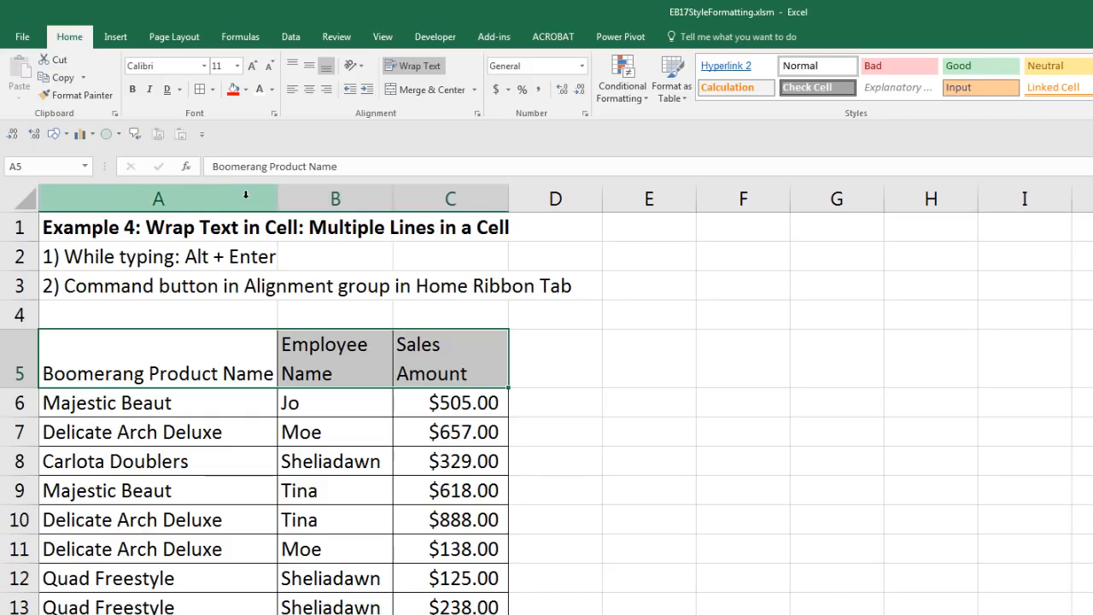
{"action": "left_click", "coordinate": [152, 193]}
{"action": "left_click_drag", "start_coordinate": [277, 198], "coordinate": [237, 210]}
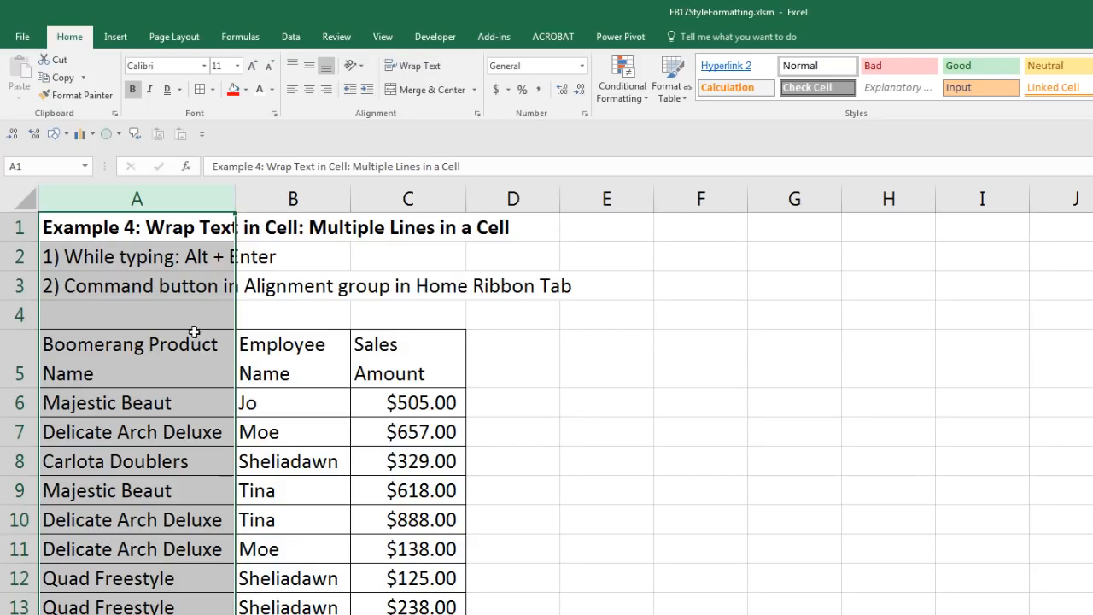
{"action": "key", "text": "ctrl+z"}
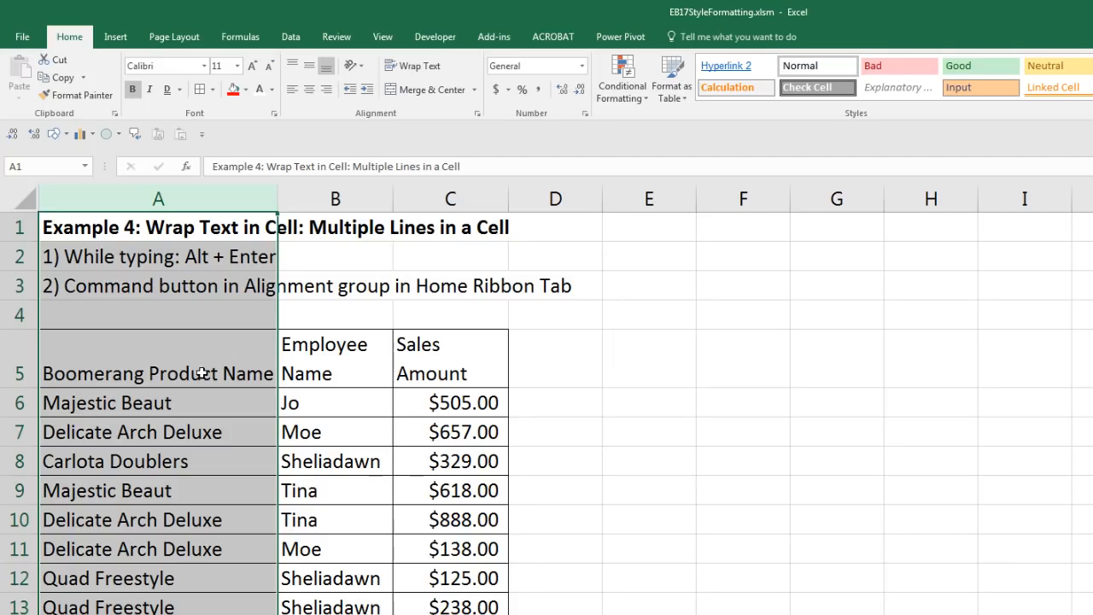
{"action": "left_click", "coordinate": [151, 373]}
Step: Break A5's header onto a new line after Boomerang, autofit column A, and recheck Wrap Text
{"action": "double_click", "coordinate": [151, 373]}
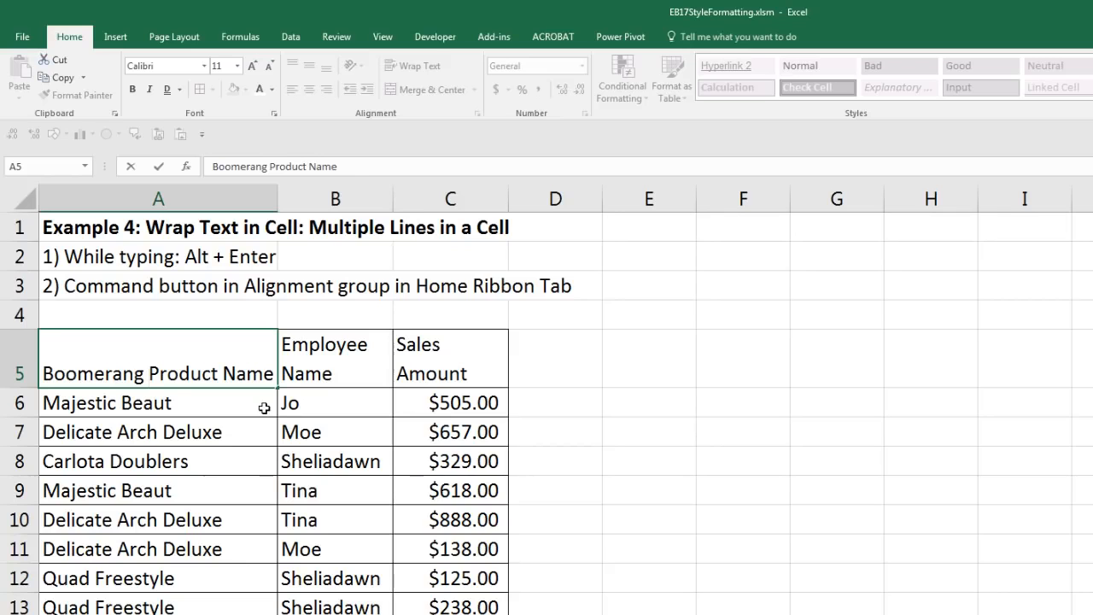
{"action": "key", "text": "BackSpace"}
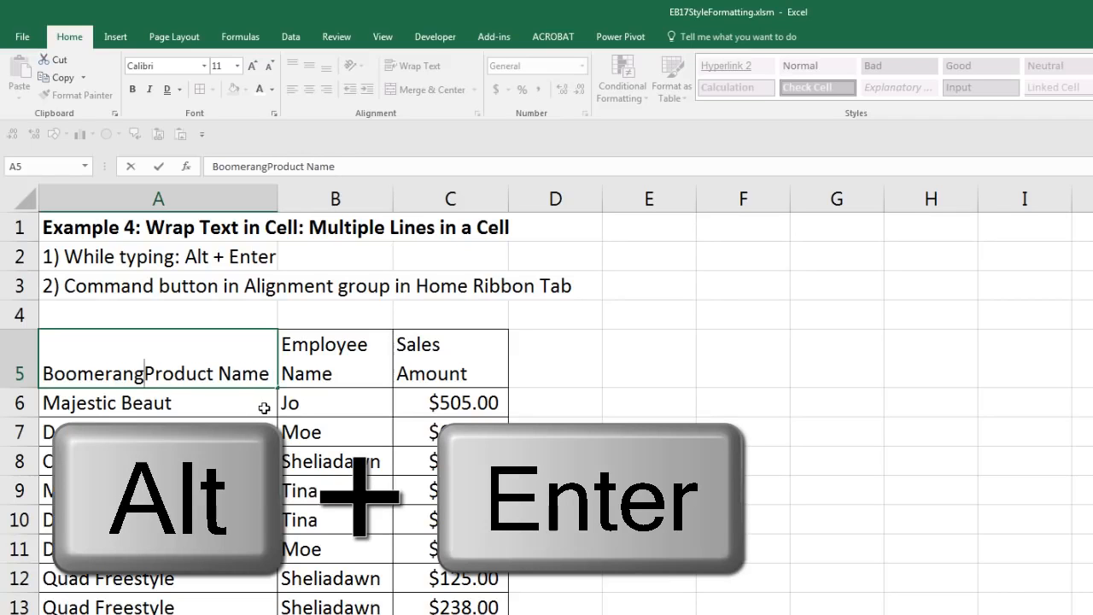
{"action": "key", "text": "alt+Return"}
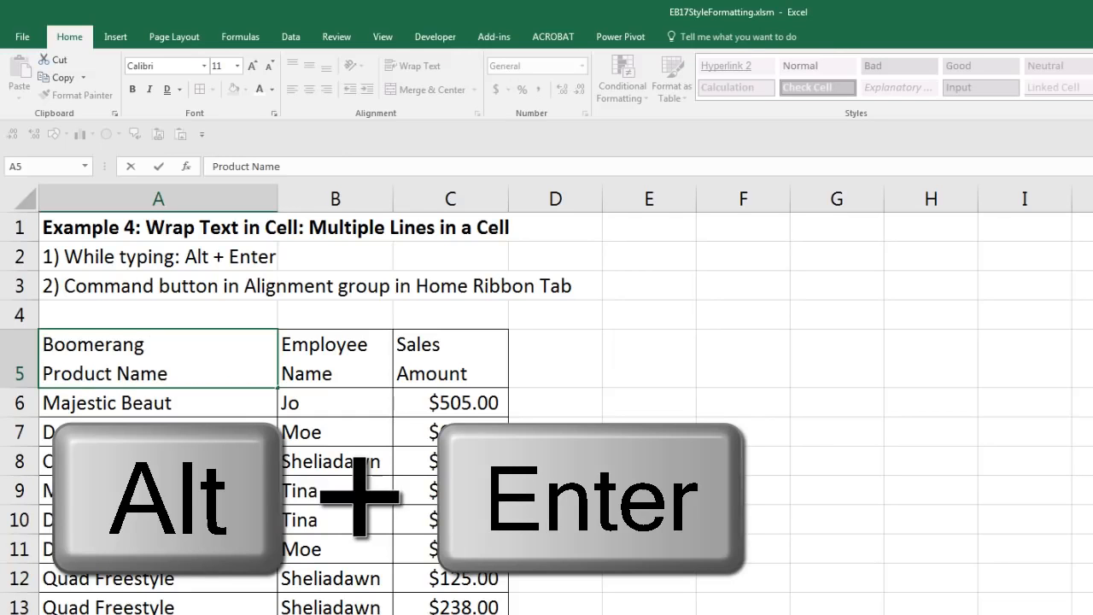
{"action": "left_click", "coordinate": [192, 437]}
{"action": "left_click_drag", "start_coordinate": [277, 205], "coordinate": [185, 227]}
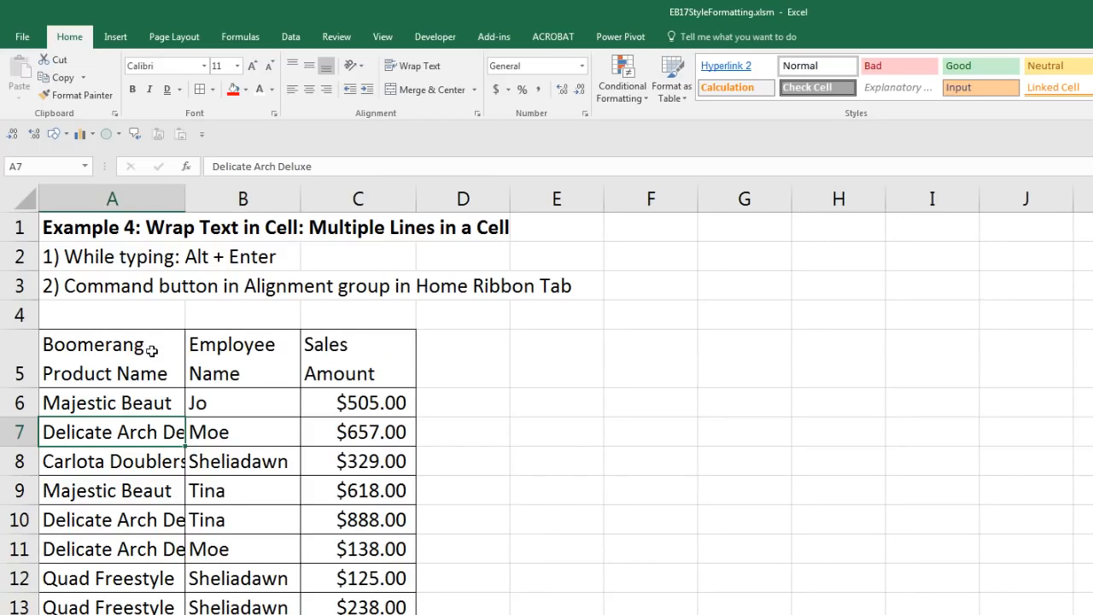
{"action": "double_click", "coordinate": [185, 199]}
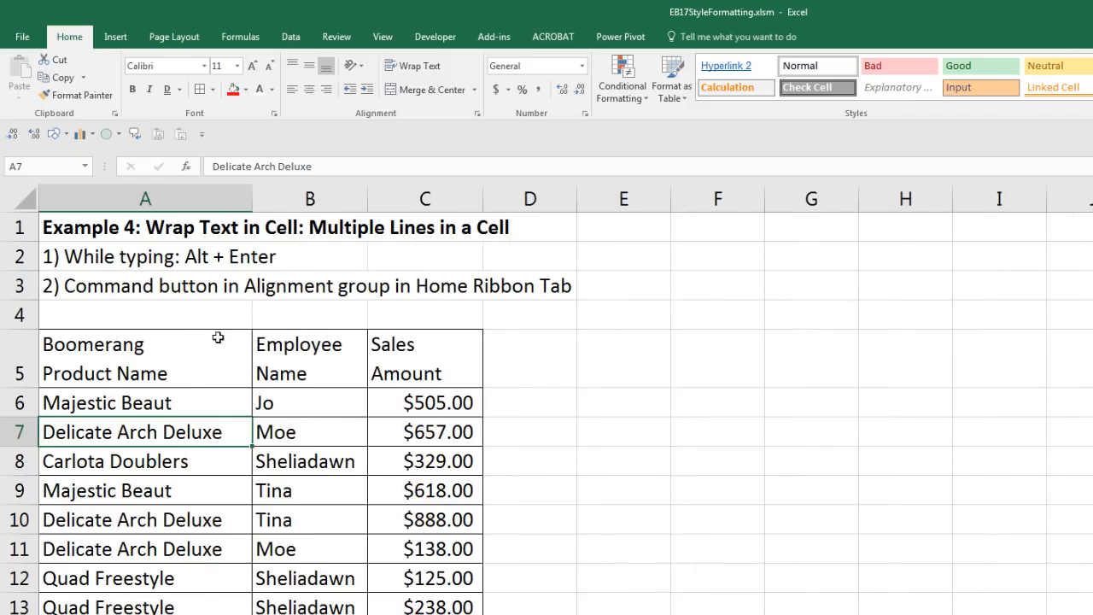
{"action": "left_click", "coordinate": [212, 357]}
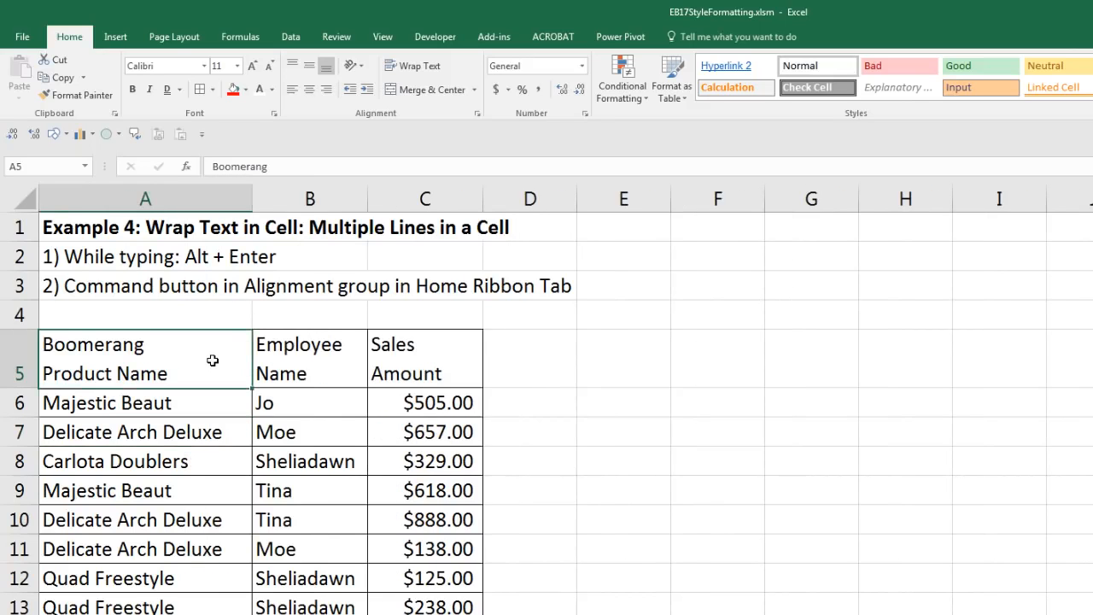
{"action": "left_click", "coordinate": [417, 65]}
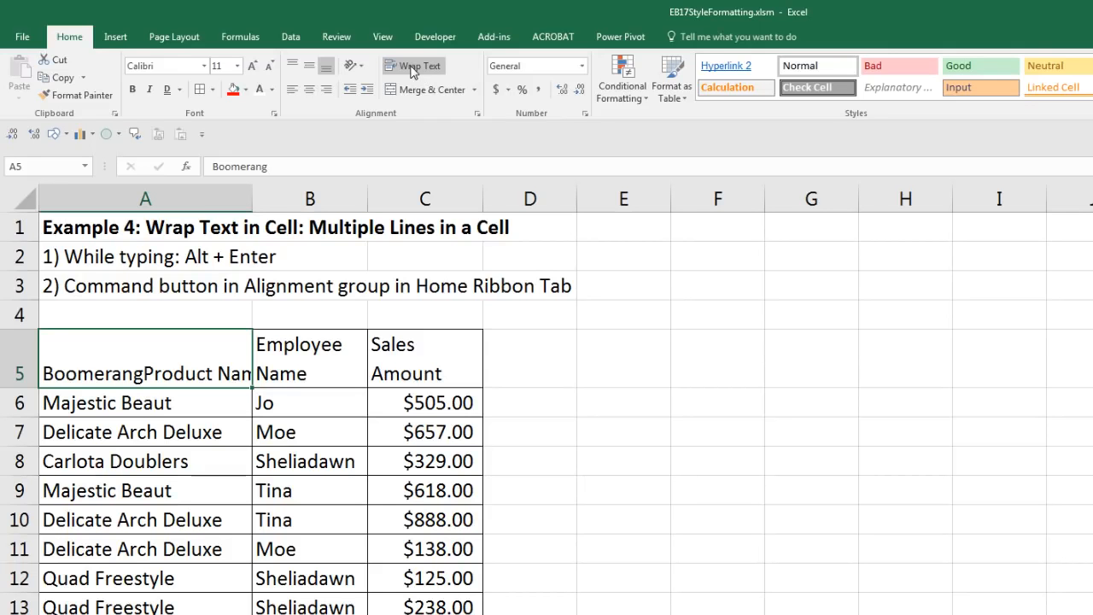
{"action": "left_click", "coordinate": [413, 68]}
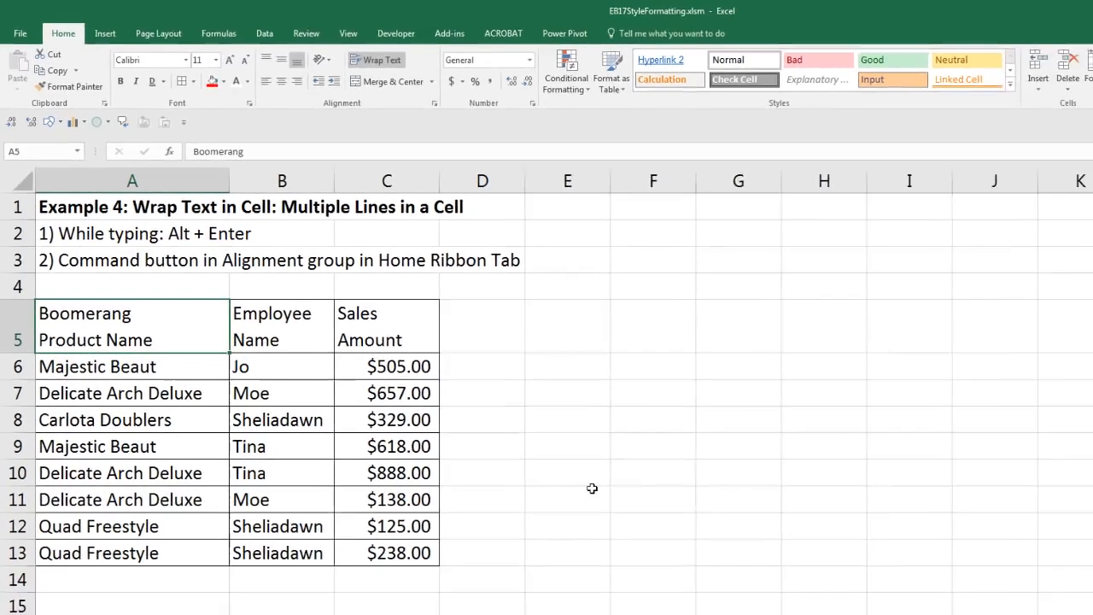
Step: Enter 'Boomerang' and 'Product' on two lines in E15 and widen column E
{"action": "left_click", "coordinate": [555, 610]}
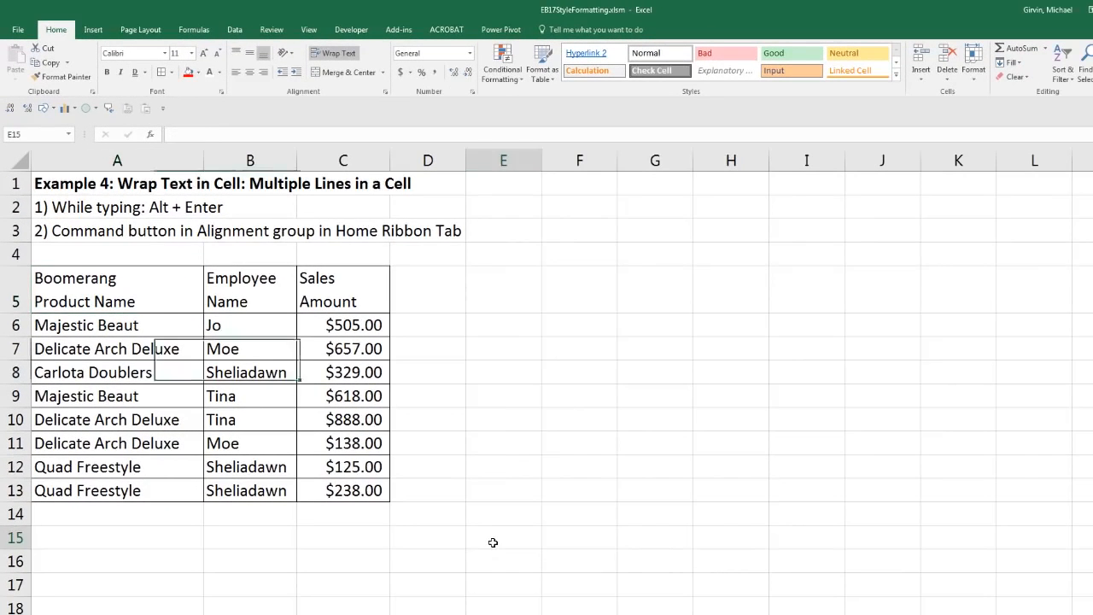
{"action": "type", "text": "Boomerang"}
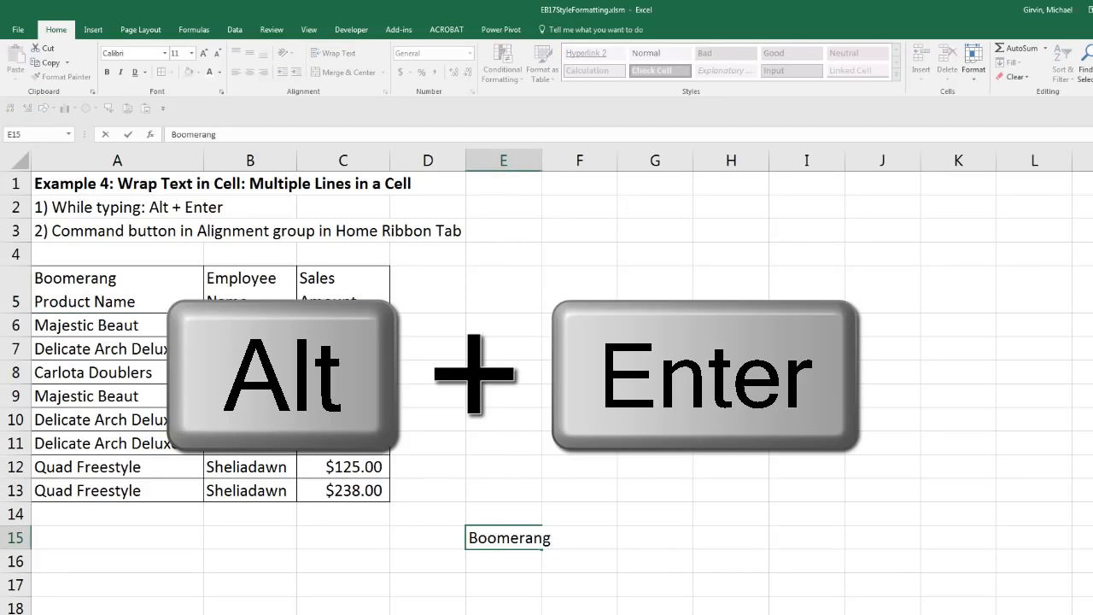
{"action": "key", "text": "alt+Return"}
{"action": "type", "text": "Product"}
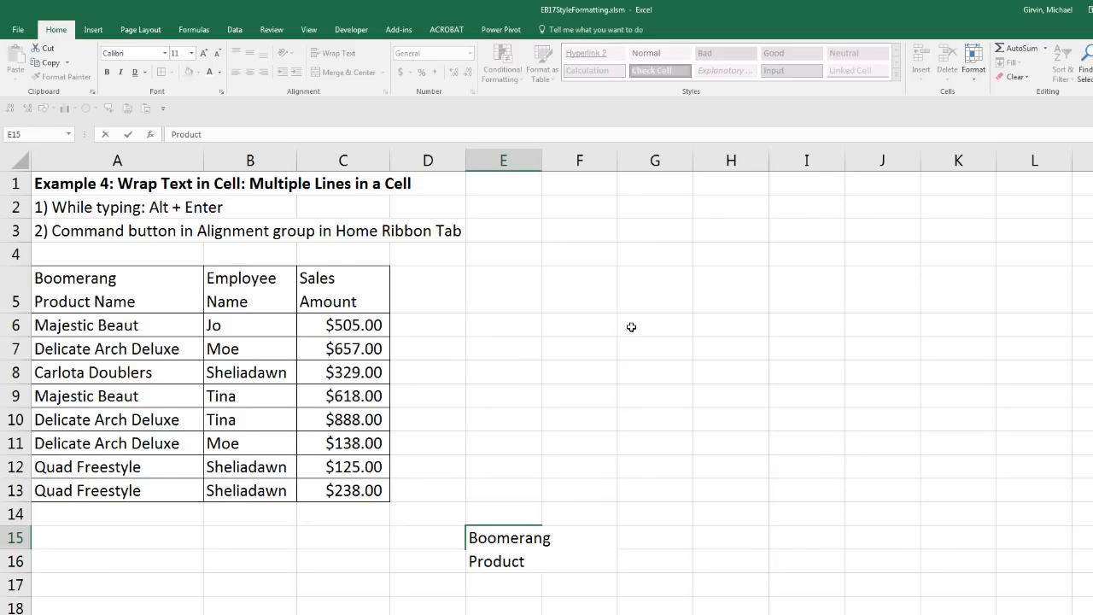
{"action": "key", "text": "Return"}
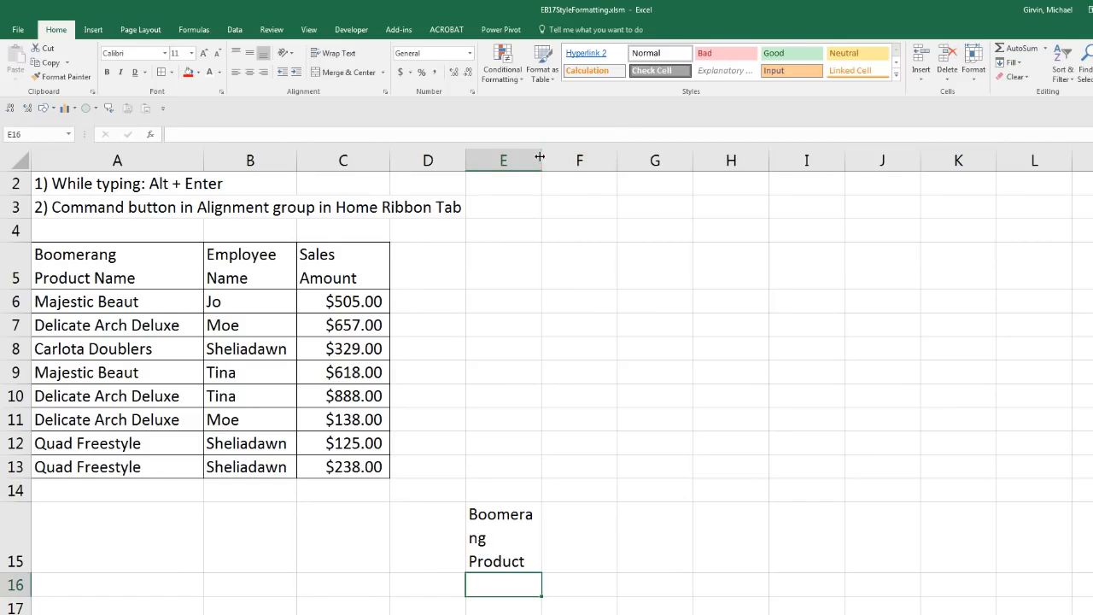
{"action": "left_click_drag", "start_coordinate": [541, 161], "coordinate": [610, 160]}
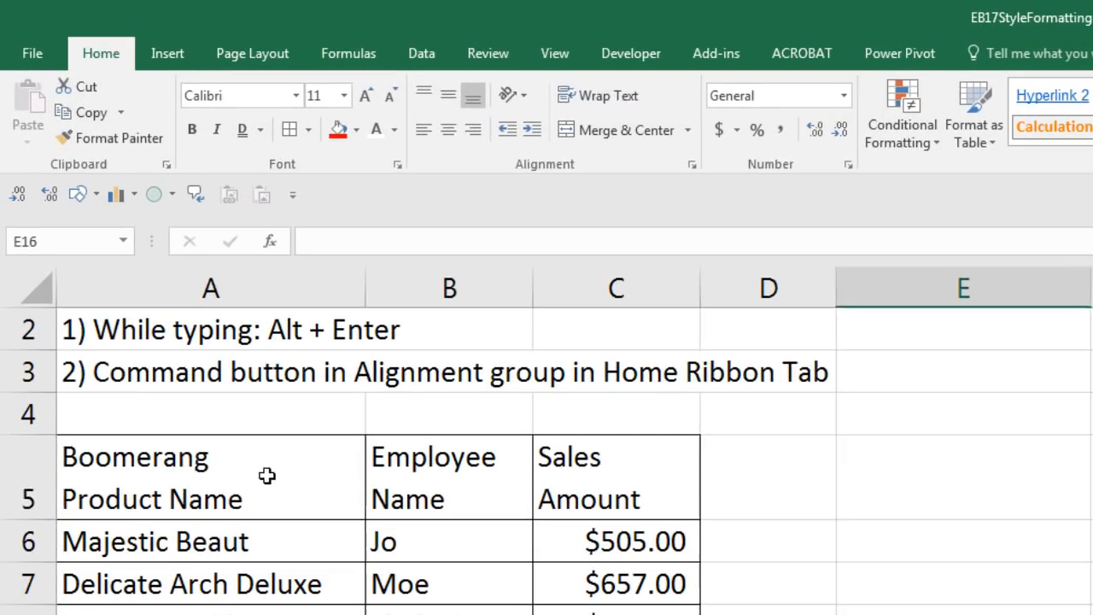
Step: Toggle Wrap Text off and back on for header cell A5
{"action": "left_click", "coordinate": [153, 272]}
{"action": "left_click", "coordinate": [363, 54]}
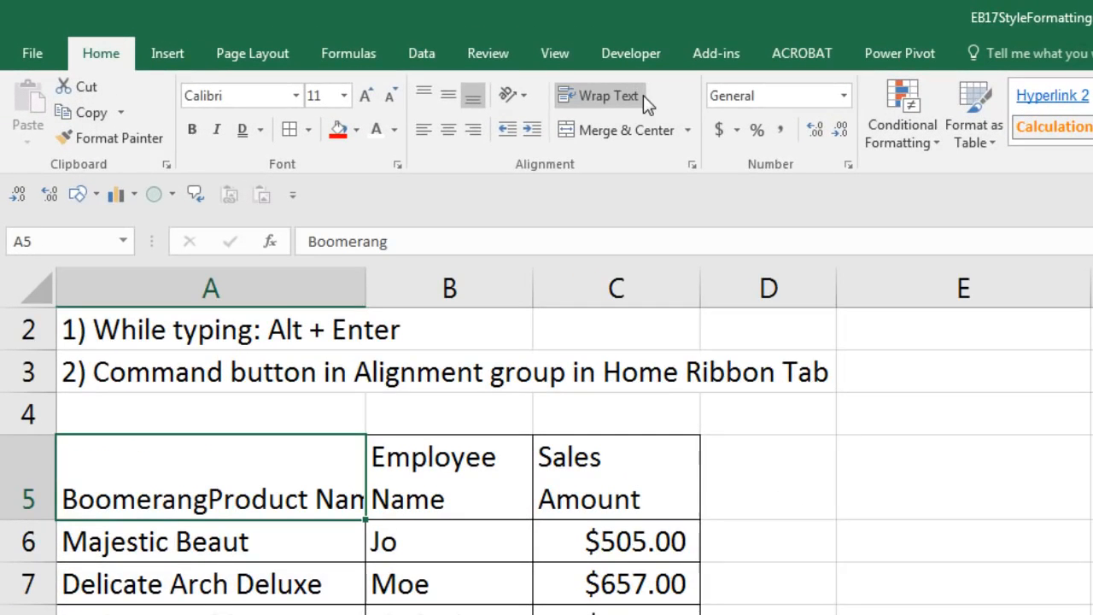
{"action": "left_click", "coordinate": [643, 95]}
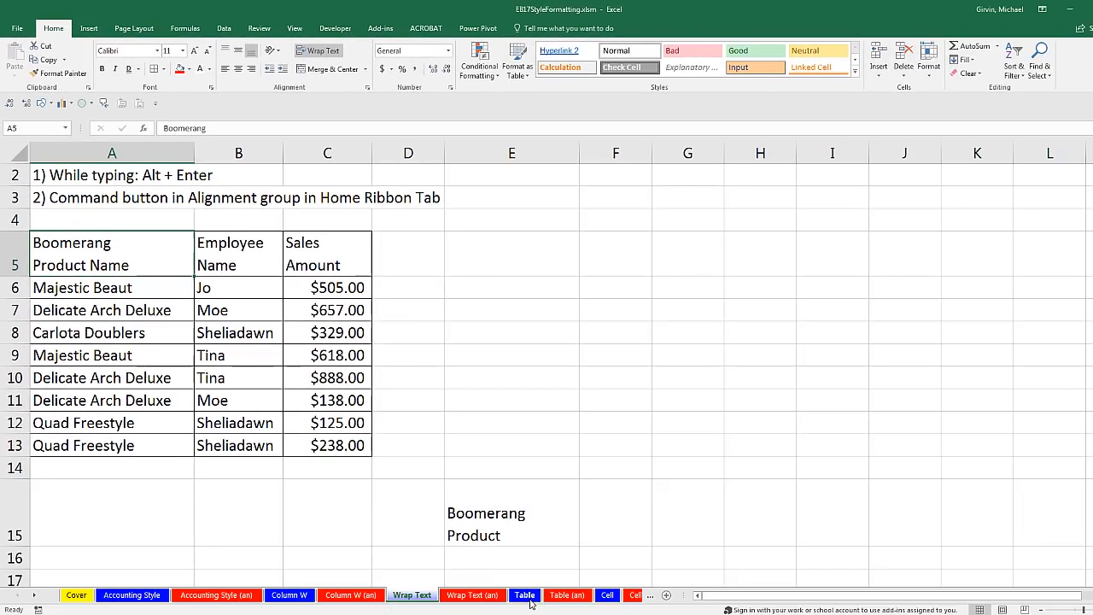
Step: Format the Table sheet's A5:C12 sales data as Blue Table Style Medium 13 with headers
{"action": "left_click", "coordinate": [524, 595]}
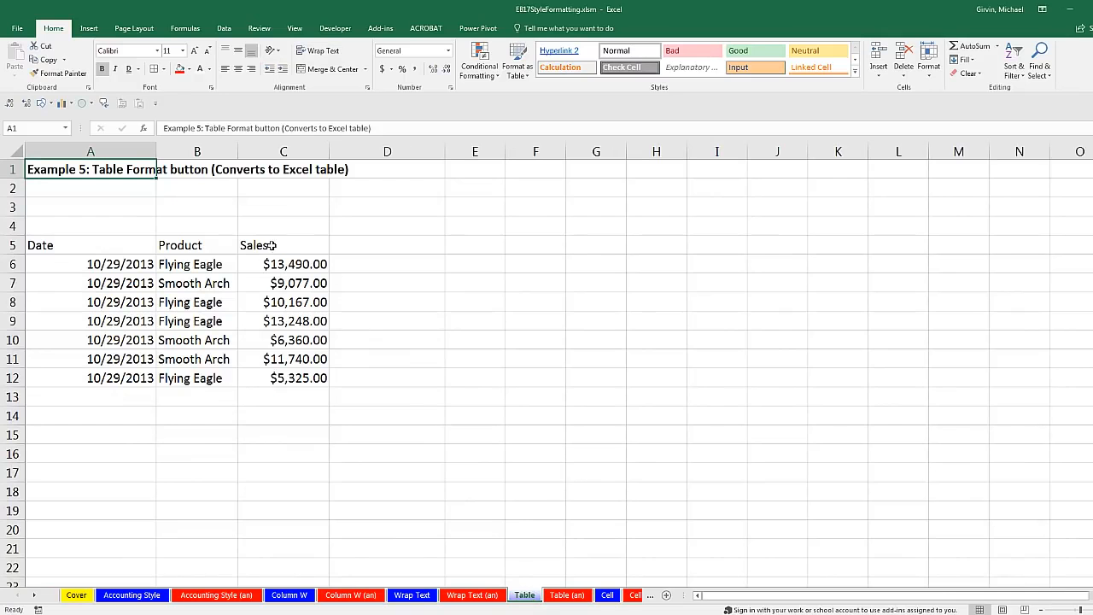
{"action": "left_click", "coordinate": [210, 243]}
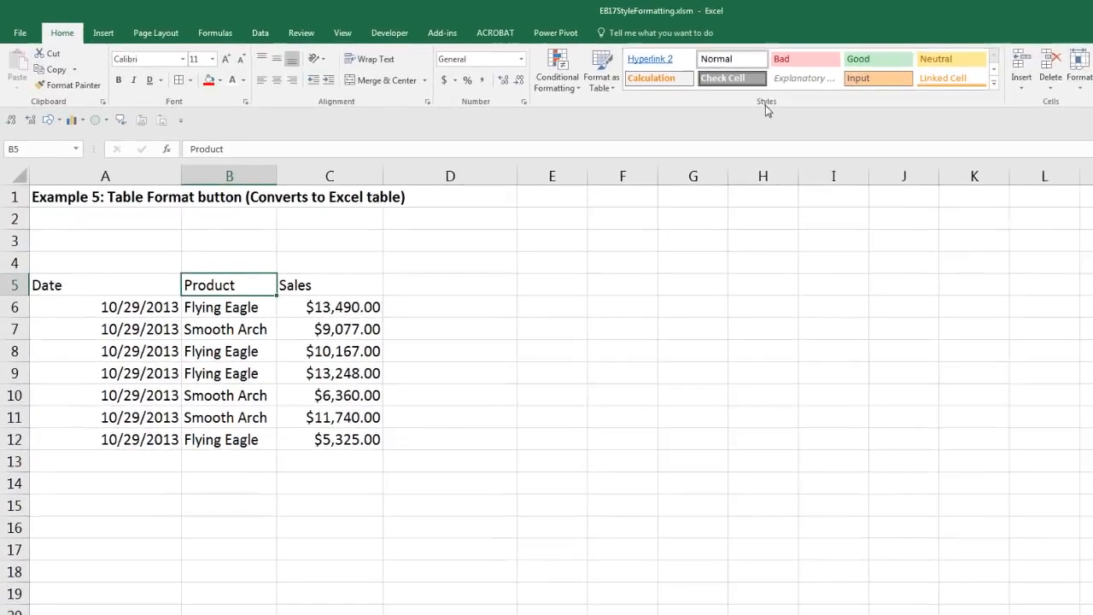
{"action": "left_click", "coordinate": [651, 85]}
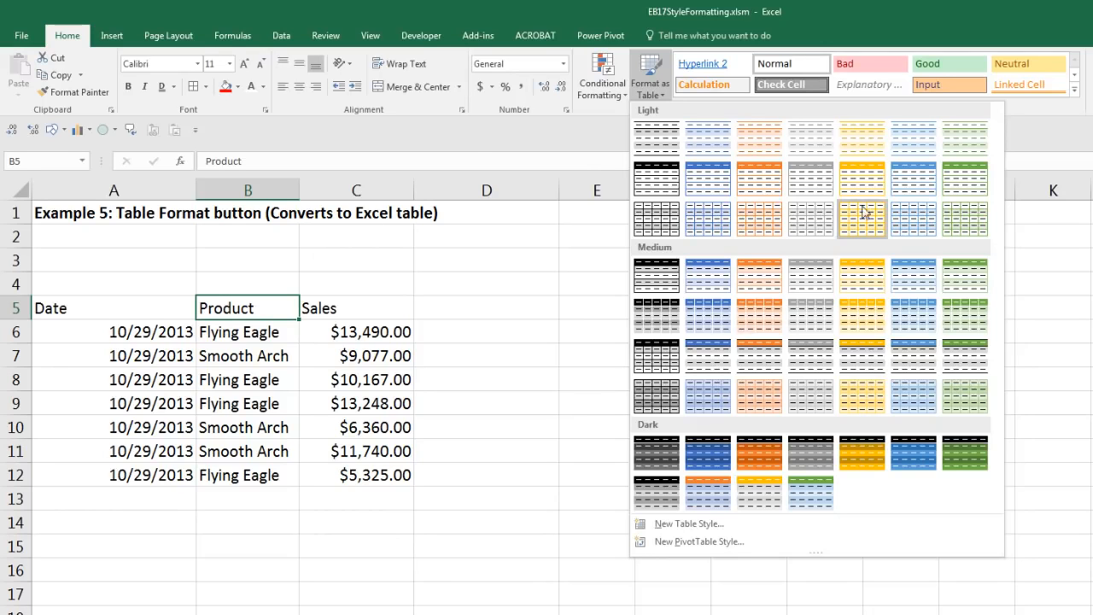
{"action": "left_click", "coordinate": [912, 323]}
{"action": "left_click_drag", "start_coordinate": [571, 390], "coordinate": [593, 329]}
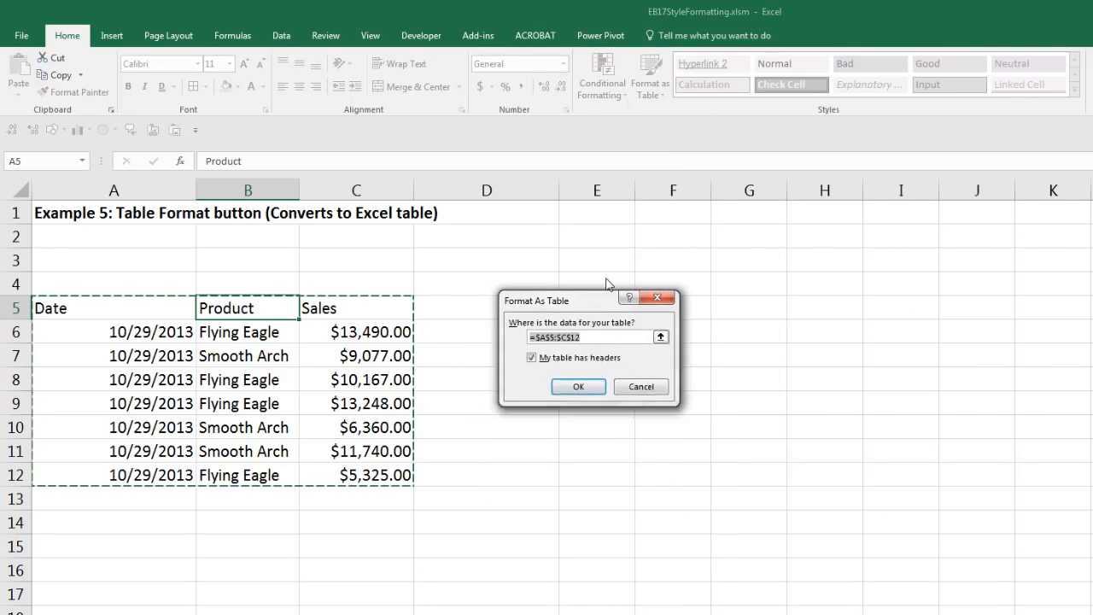
{"action": "left_click", "coordinate": [588, 345]}
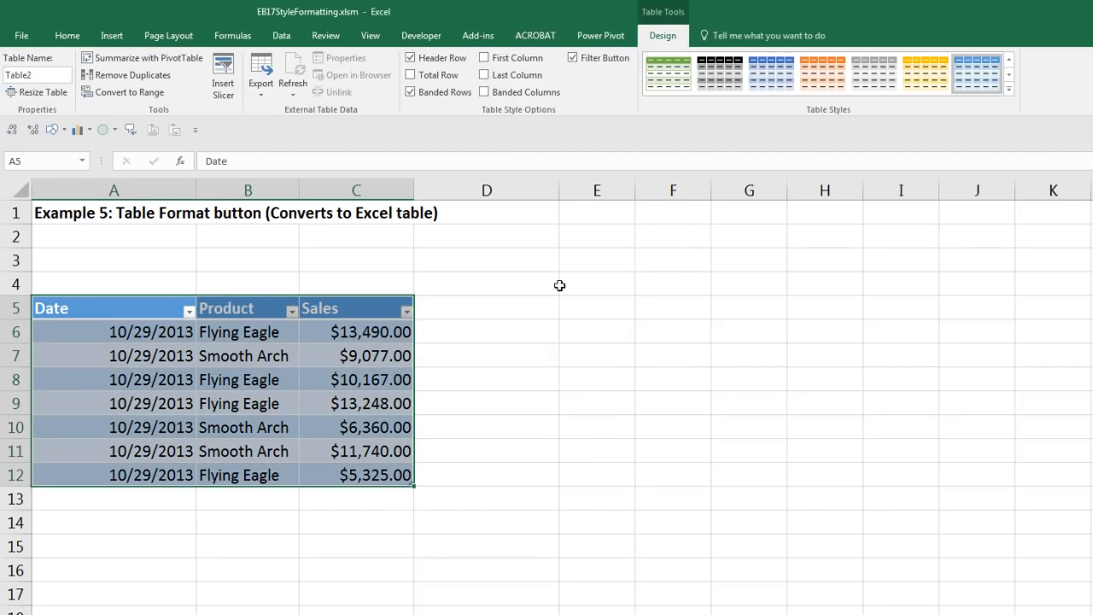
{"action": "left_click", "coordinate": [353, 359]}
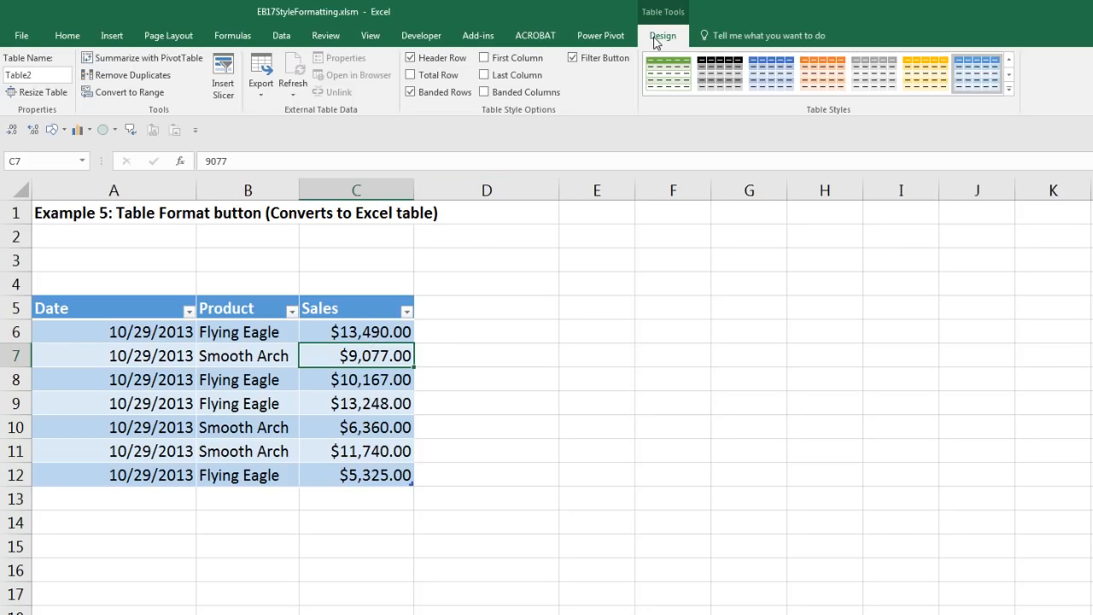
Step: Name the table SalesTable, briefly view the styles gallery, and scroll to later sheet tabs
{"action": "left_click", "coordinate": [37, 75]}
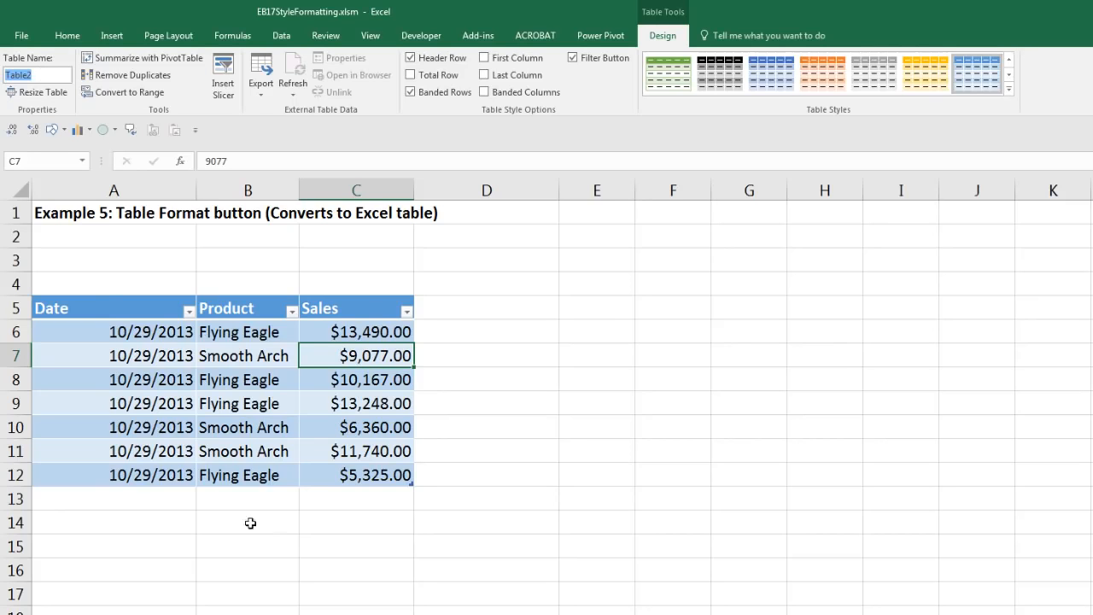
{"action": "type", "text": "Sales"}
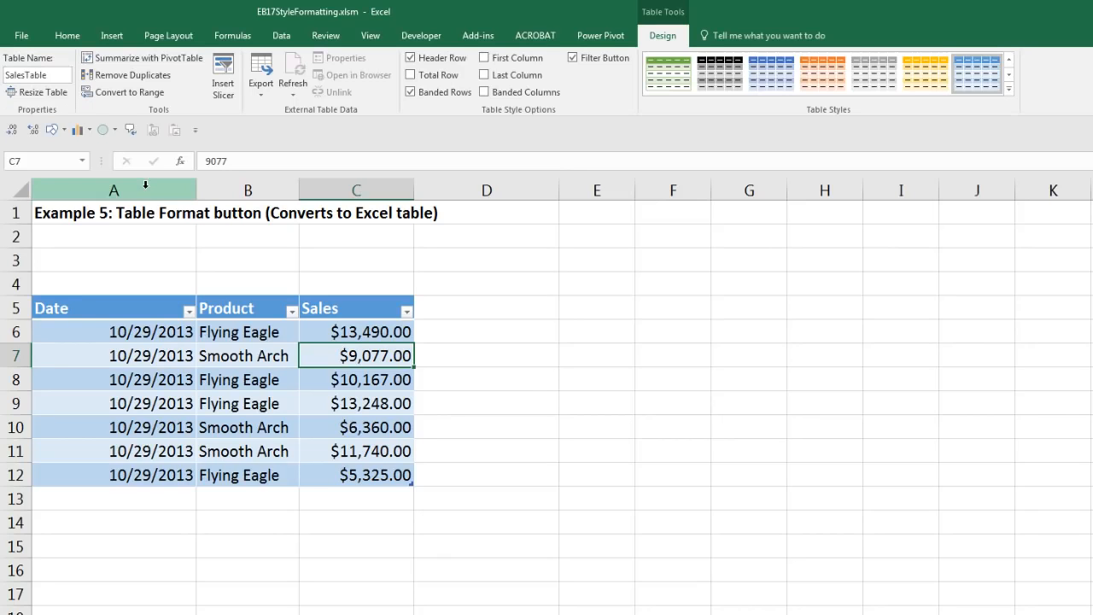
{"action": "left_click", "coordinate": [1010, 89]}
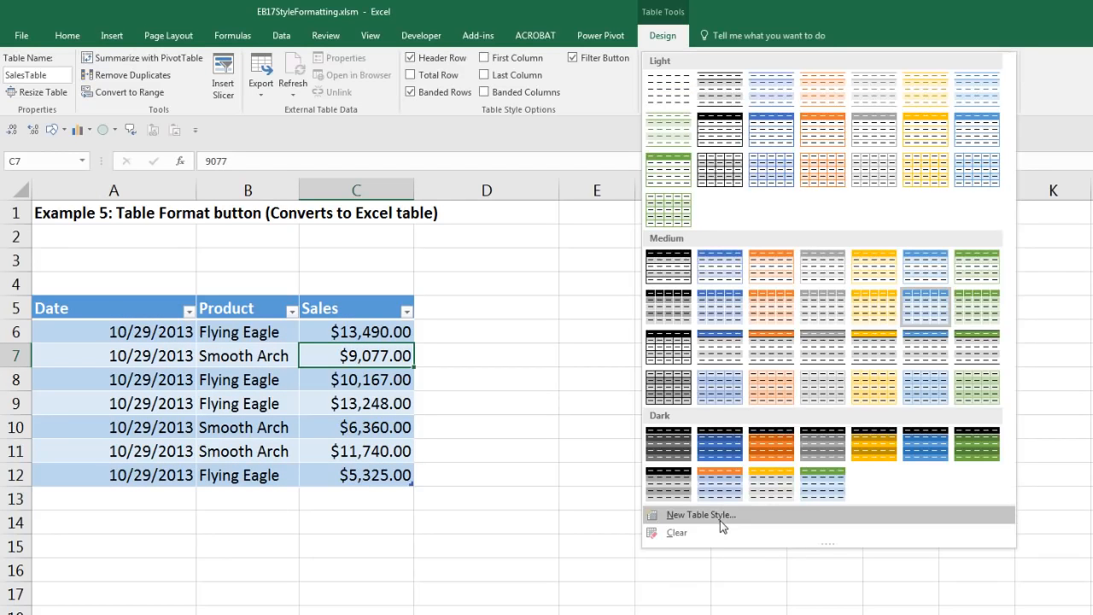
{"action": "key", "text": "Escape"}
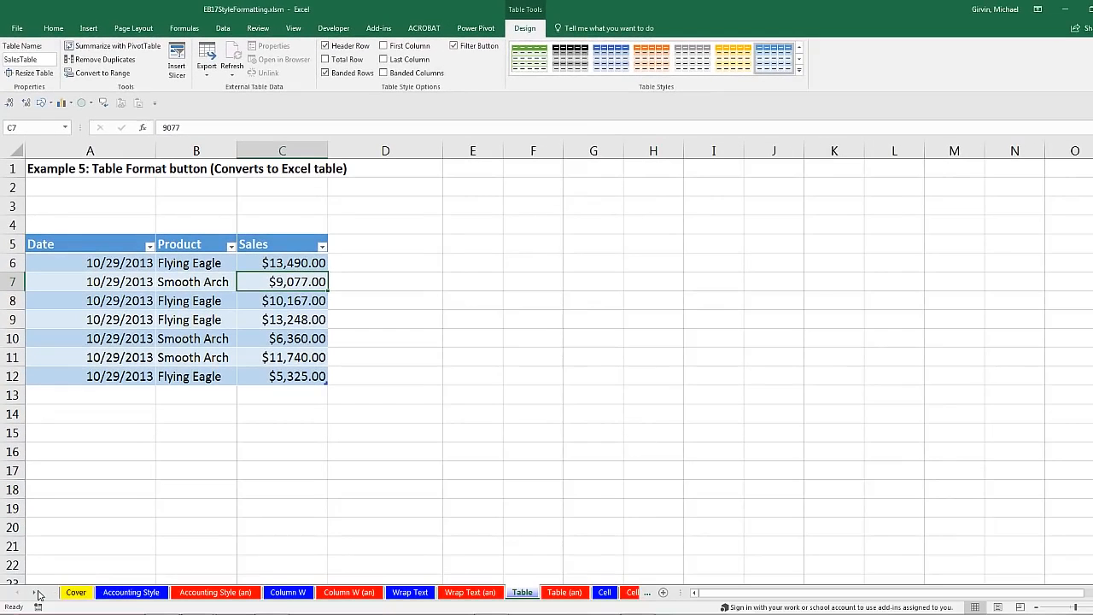
{"action": "left_click", "coordinate": [39, 592]}
{"action": "left_click", "coordinate": [39, 593]}
{"action": "left_click", "coordinate": [39, 593]}
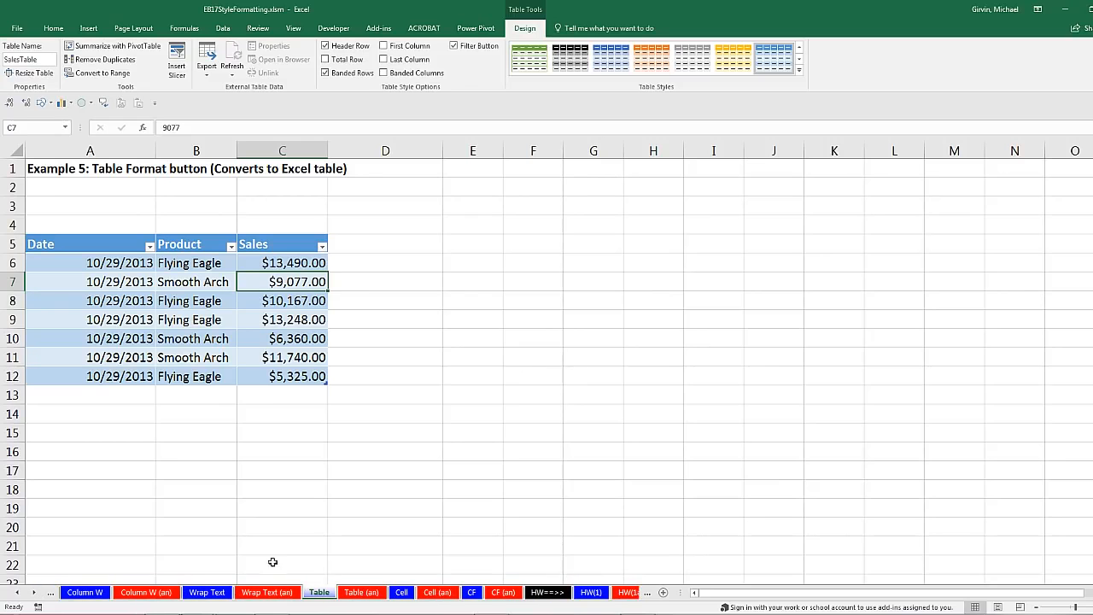
Step: On the Cell sheet, give F5 (Employee Name) a dark blue fill and white font, and wrap it
{"action": "left_click", "coordinate": [401, 593]}
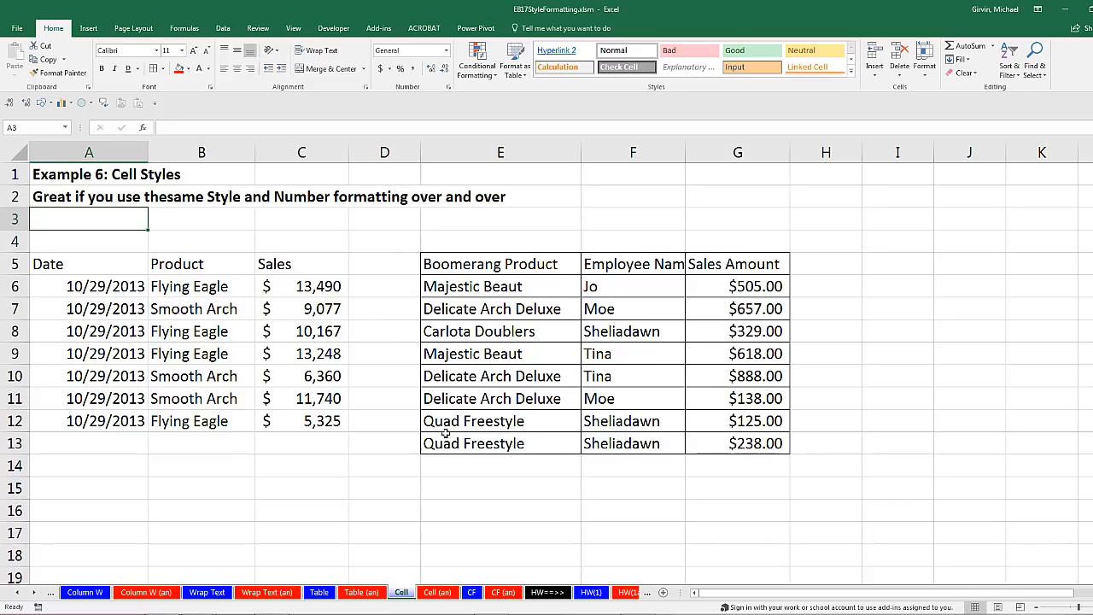
{"action": "left_click", "coordinate": [603, 266]}
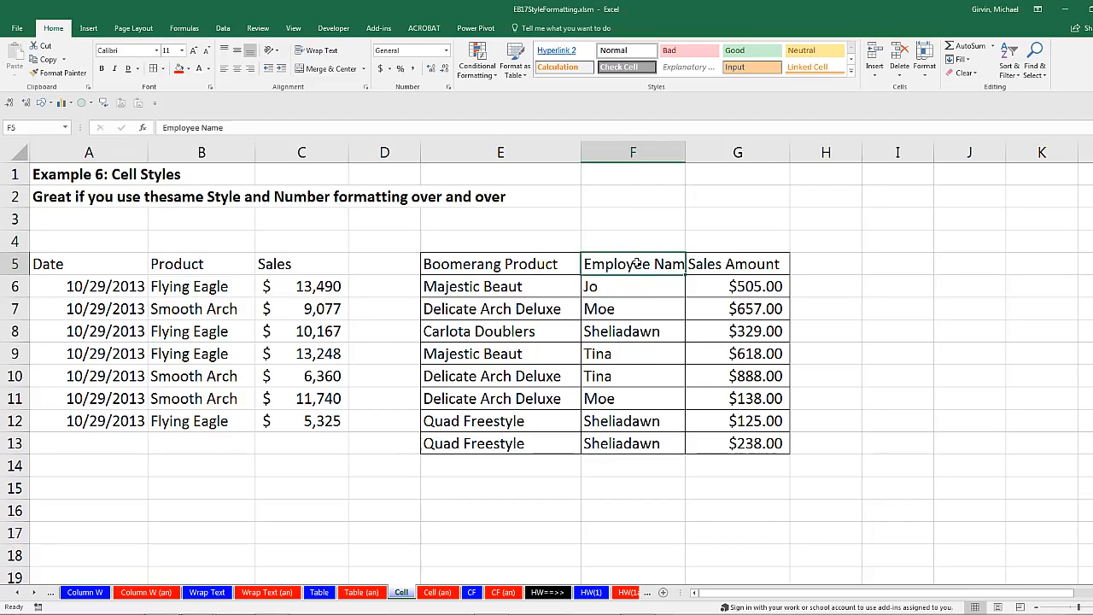
{"action": "left_click", "coordinate": [187, 70]}
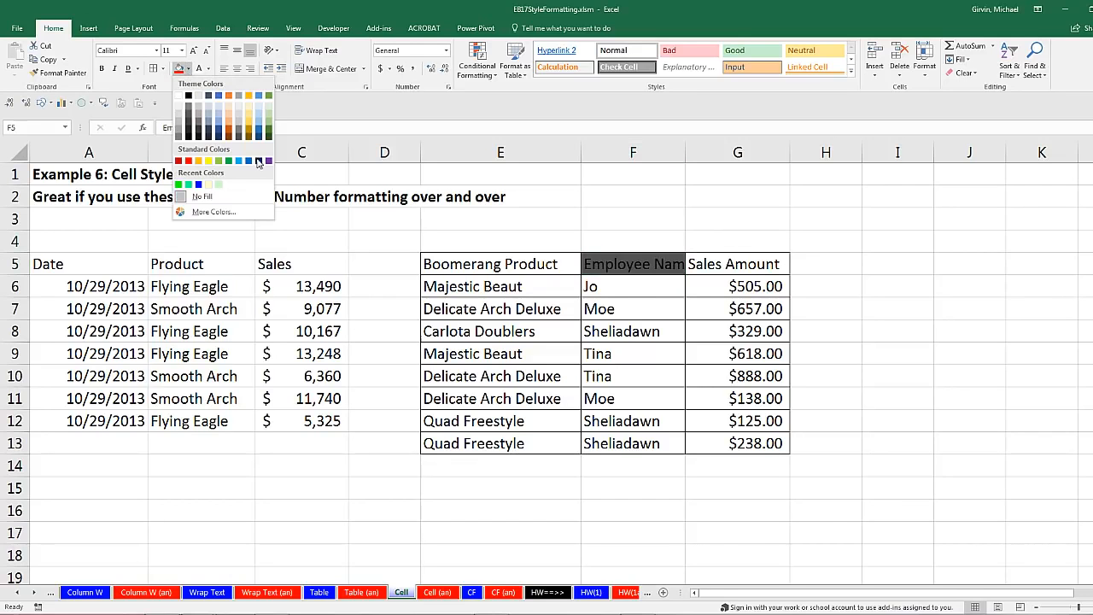
{"action": "left_click", "coordinate": [261, 162]}
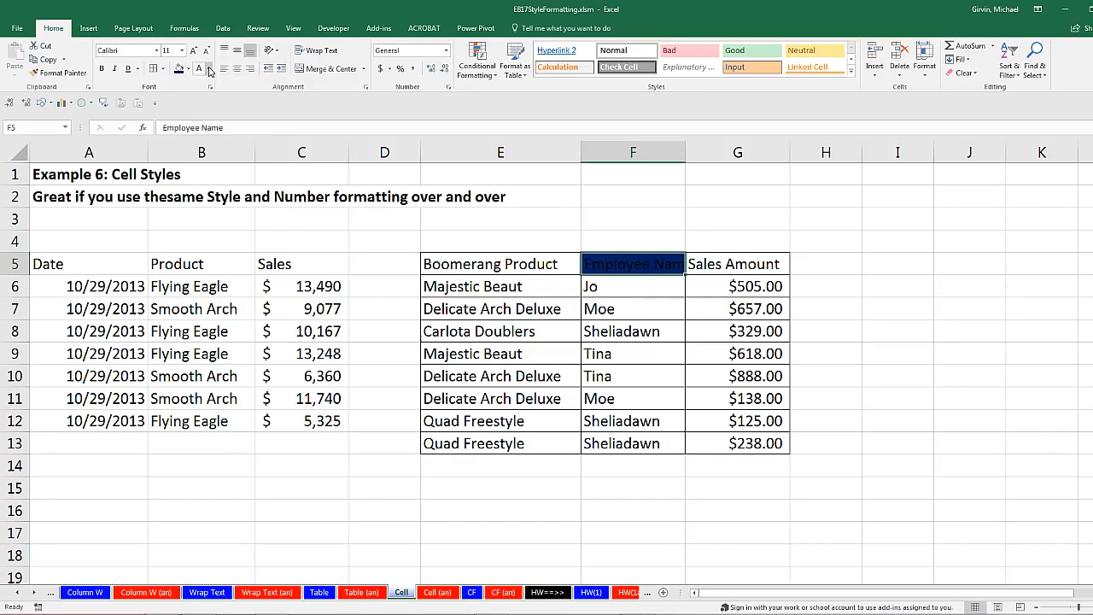
{"action": "left_click", "coordinate": [208, 69]}
{"action": "left_click", "coordinate": [198, 110]}
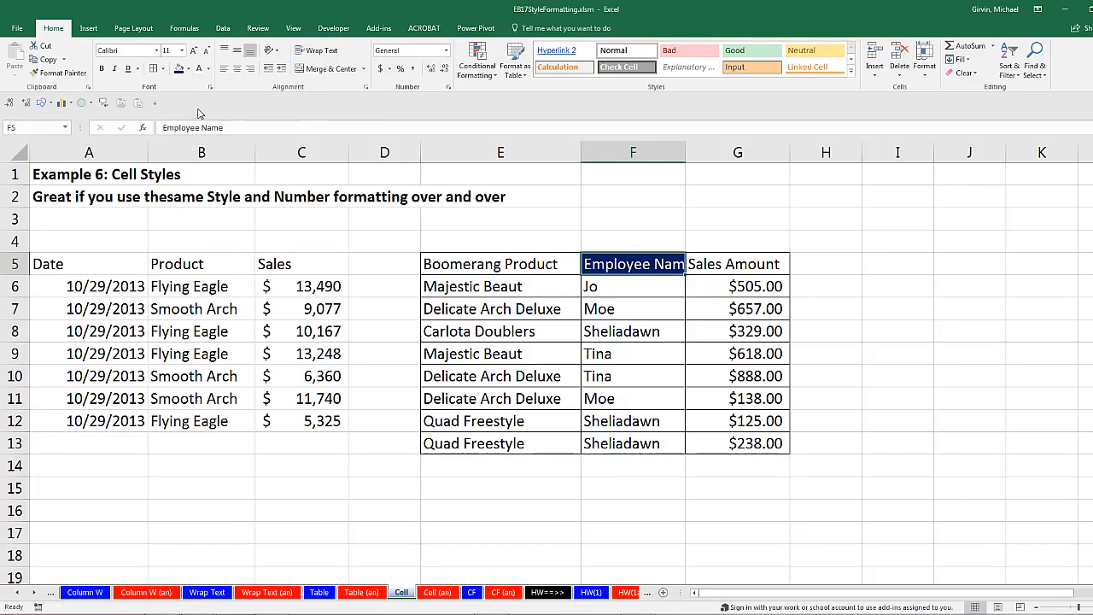
{"action": "left_click", "coordinate": [316, 51]}
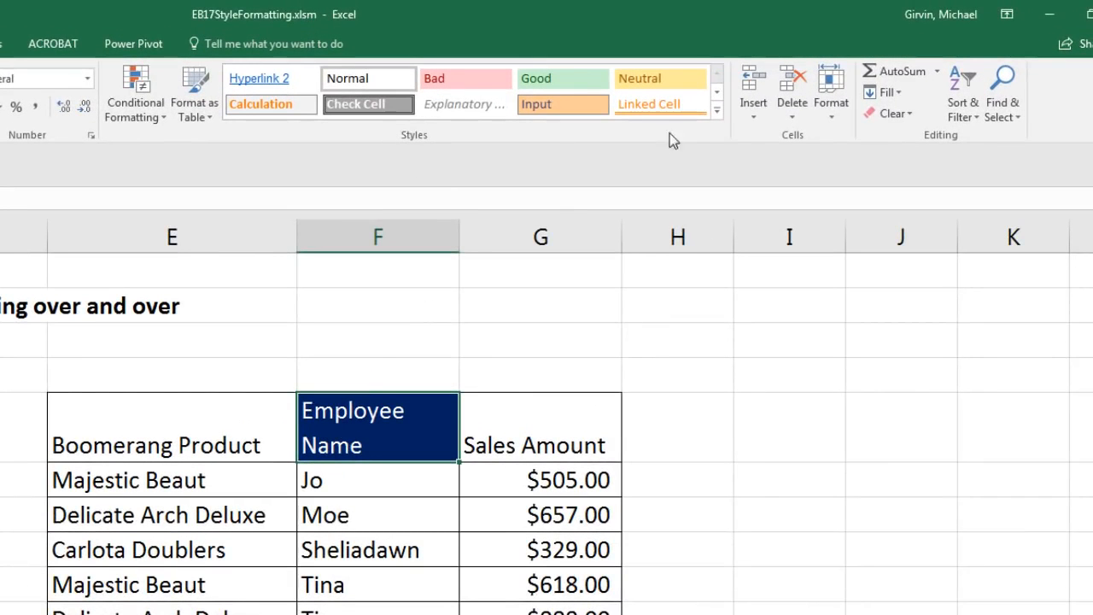
Step: Create a new cell style named BlueHeader from F5's formatting
{"action": "left_click", "coordinate": [717, 111]}
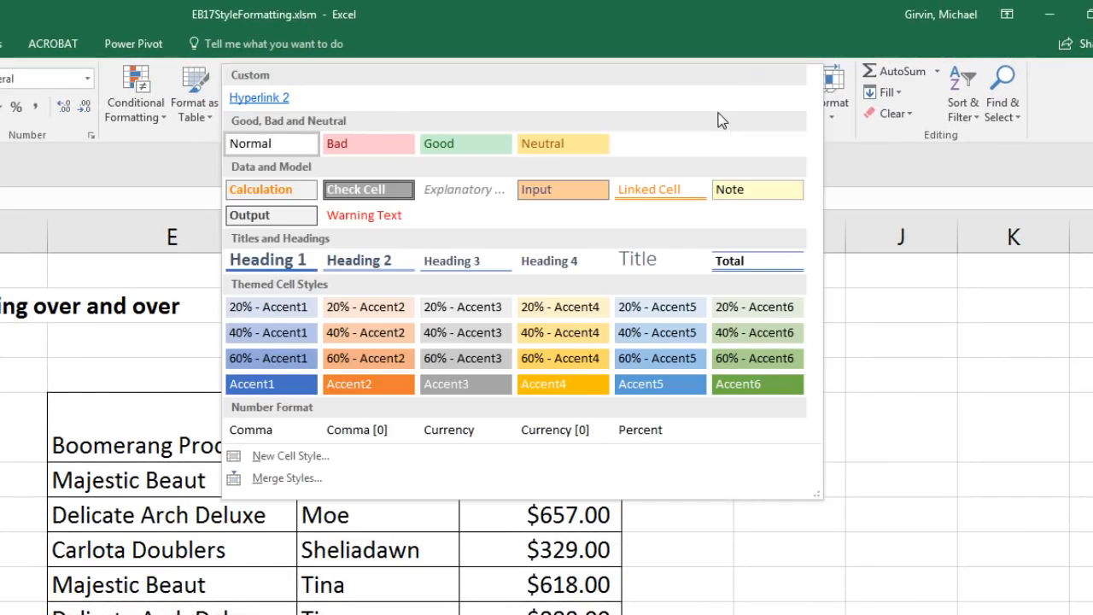
{"action": "left_click", "coordinate": [290, 457]}
{"action": "left_click_drag", "start_coordinate": [143, 247], "coordinate": [631, 322]}
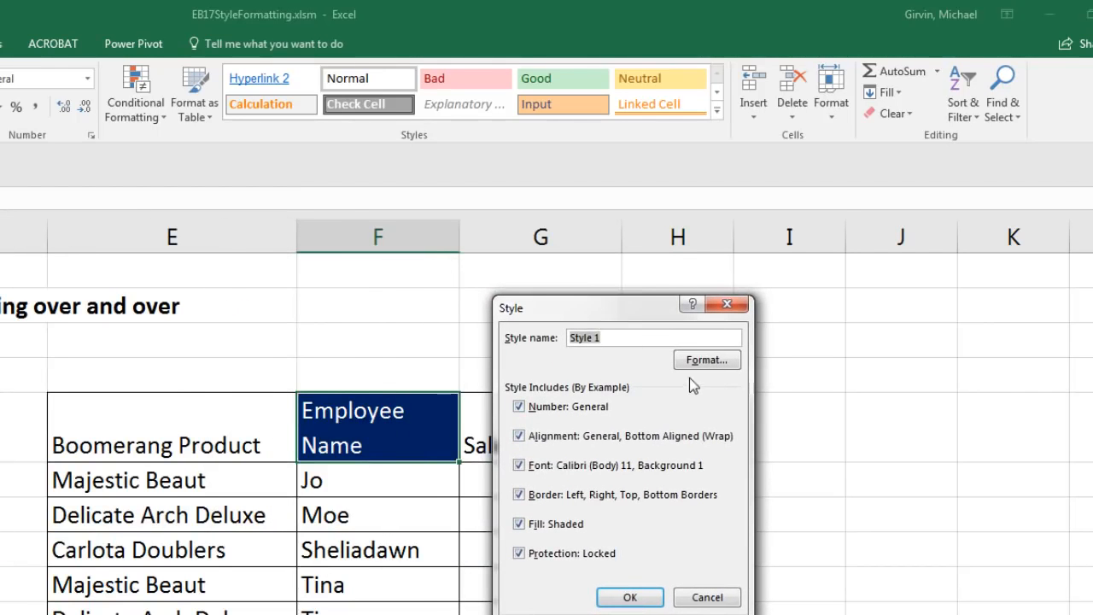
{"action": "left_click", "coordinate": [706, 359]}
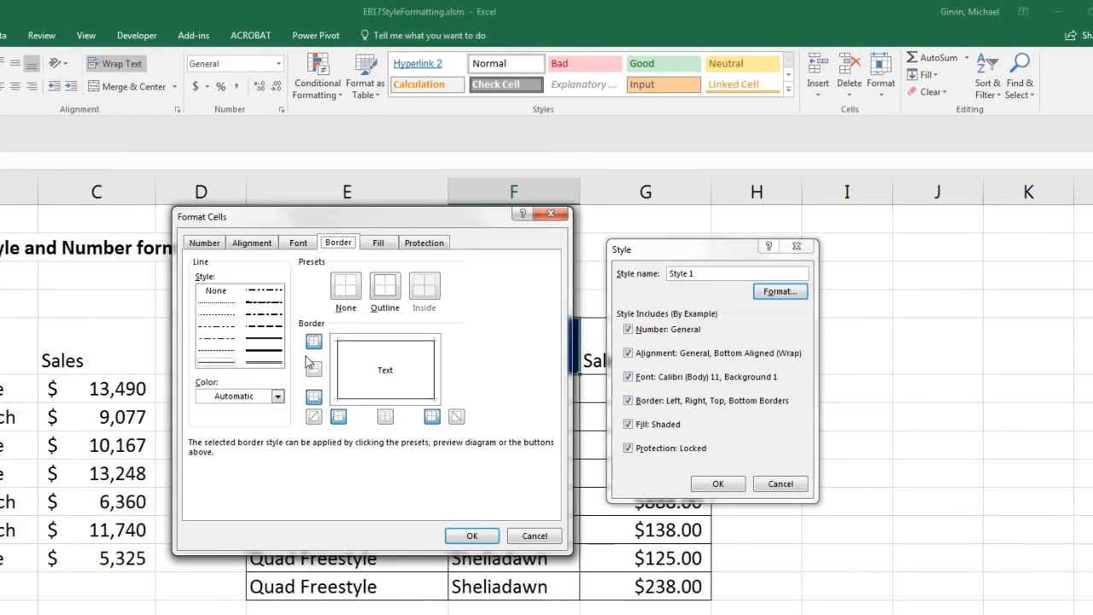
{"action": "left_click", "coordinate": [551, 215]}
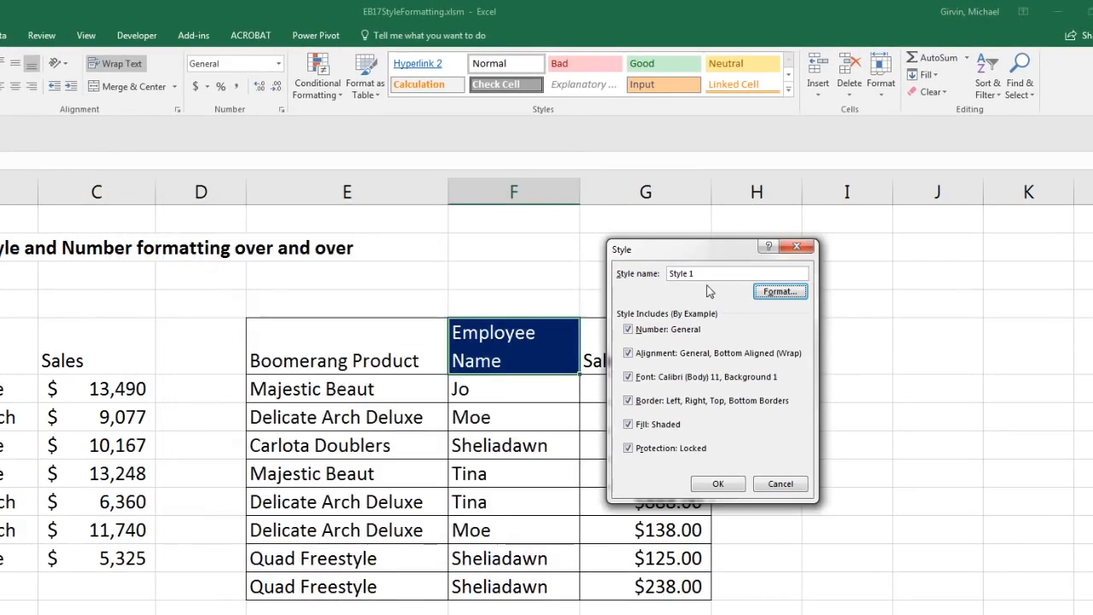
{"action": "left_click_drag", "start_coordinate": [697, 273], "coordinate": [670, 273]}
{"action": "type", "text": "BlueHeader"}
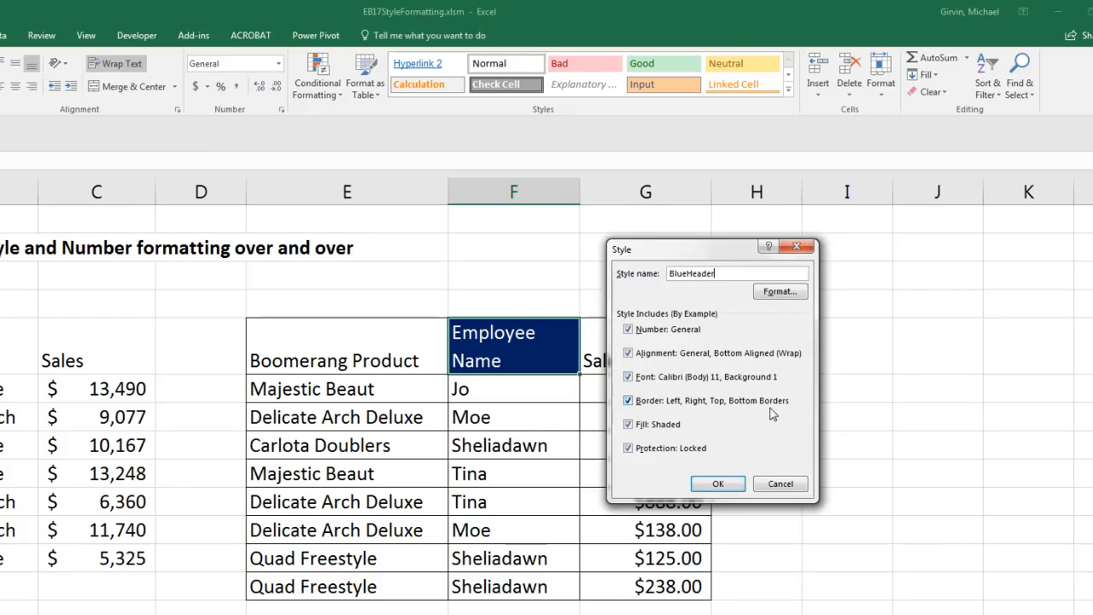
{"action": "left_click", "coordinate": [717, 483]}
Step: Apply the BlueHeader style to header cells A5:C5, E5 and G5
{"action": "left_click_drag", "start_coordinate": [87, 341], "coordinate": [357, 342]}
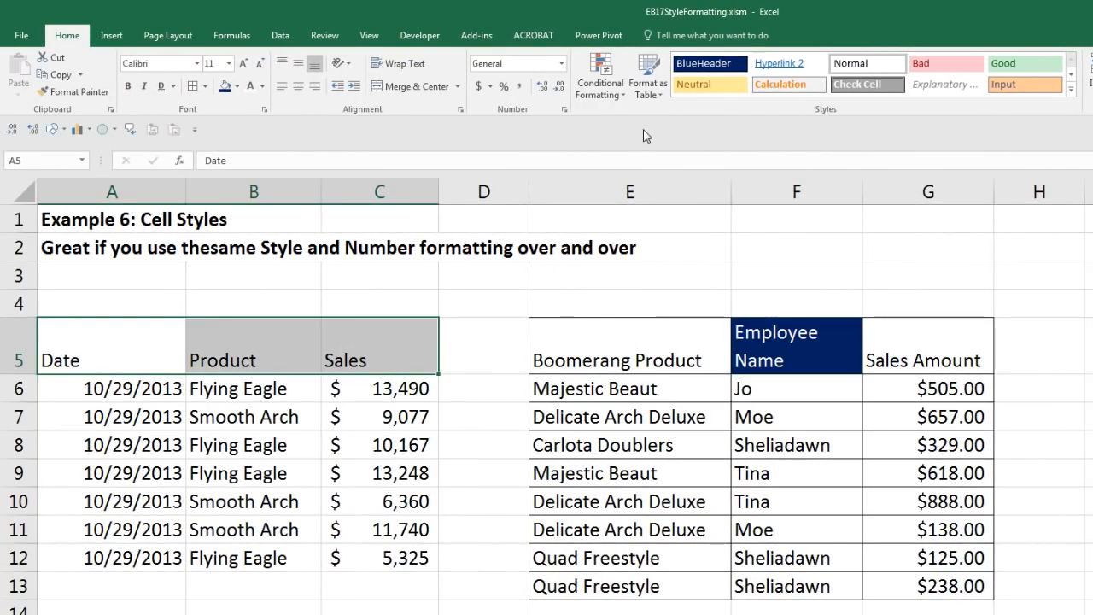
{"action": "left_click", "coordinate": [723, 65]}
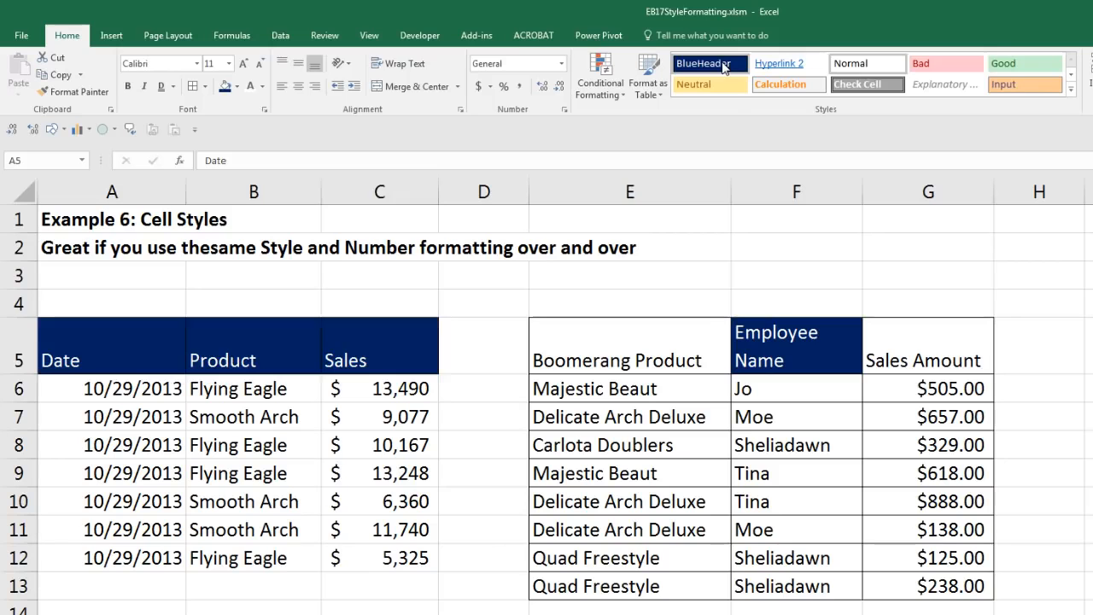
{"action": "left_click", "coordinate": [664, 344]}
{"action": "left_click", "coordinate": [926, 345], "text": "ctrl"}
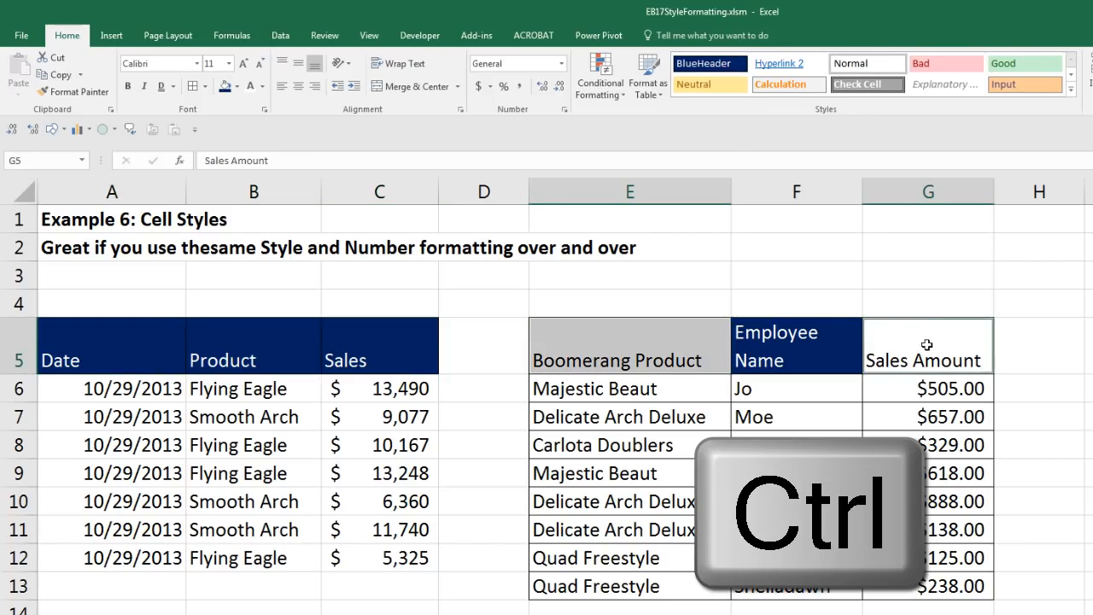
{"action": "left_click", "coordinate": [726, 67]}
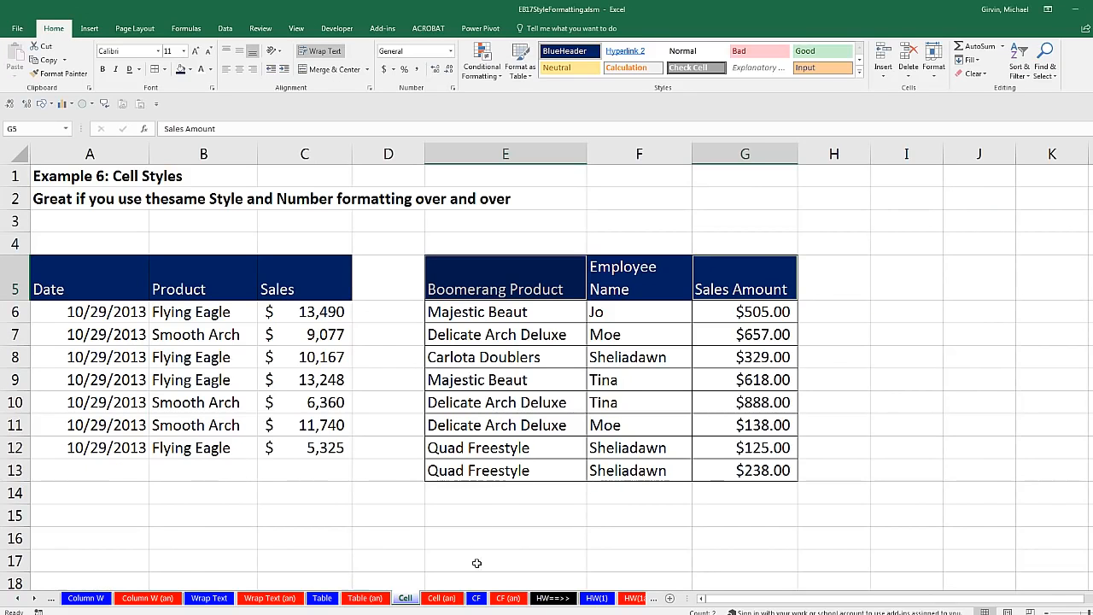
Step: On the CF sheet, add blue gradient data bars to the Sales values A7:A19
{"action": "left_click", "coordinate": [477, 598]}
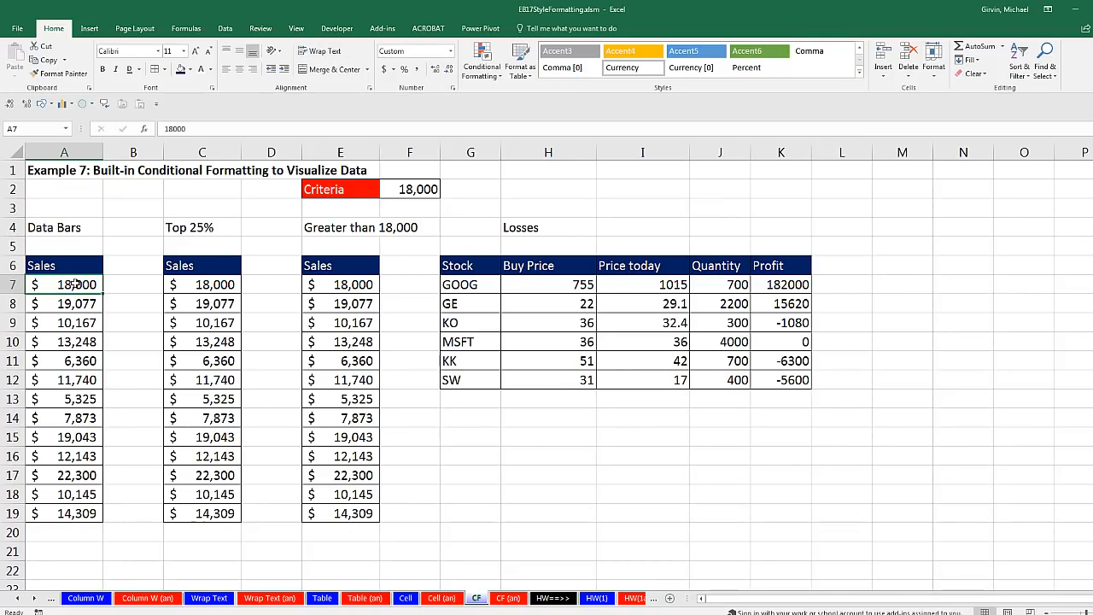
{"action": "left_click_drag", "start_coordinate": [75, 284], "coordinate": [58, 512]}
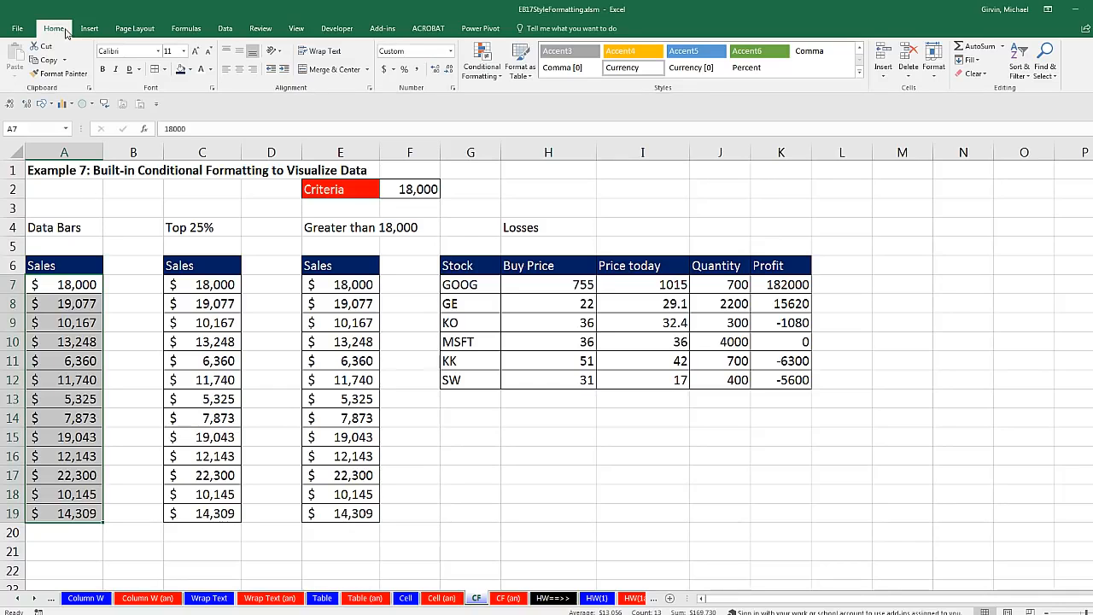
{"action": "left_click", "coordinate": [498, 76]}
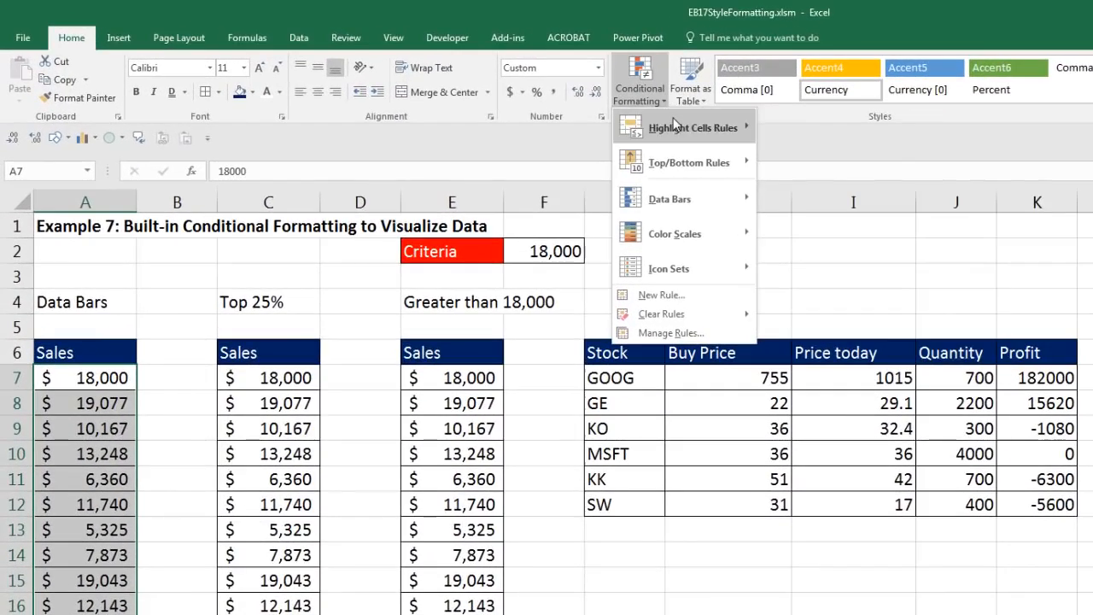
{"action": "mouse_move", "coordinate": [614, 115]}
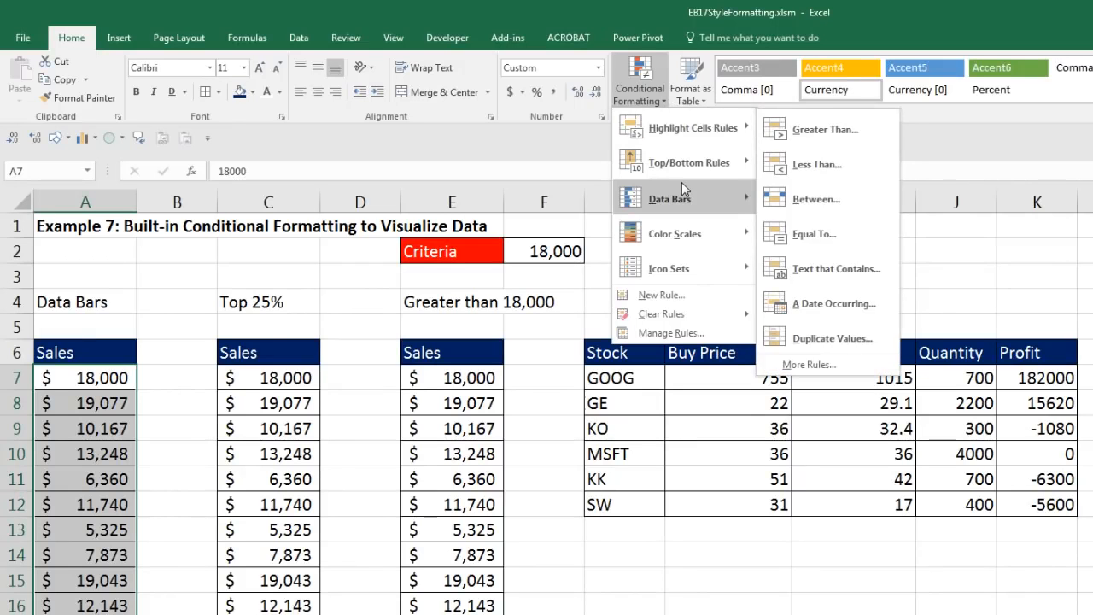
{"action": "mouse_move", "coordinate": [679, 239]}
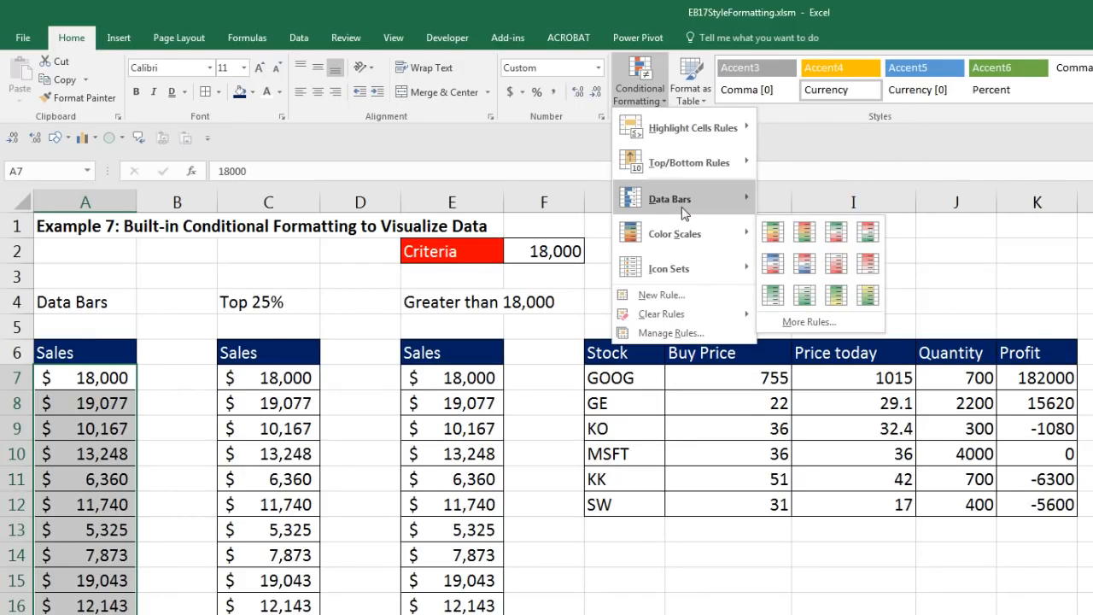
{"action": "mouse_move", "coordinate": [685, 212]}
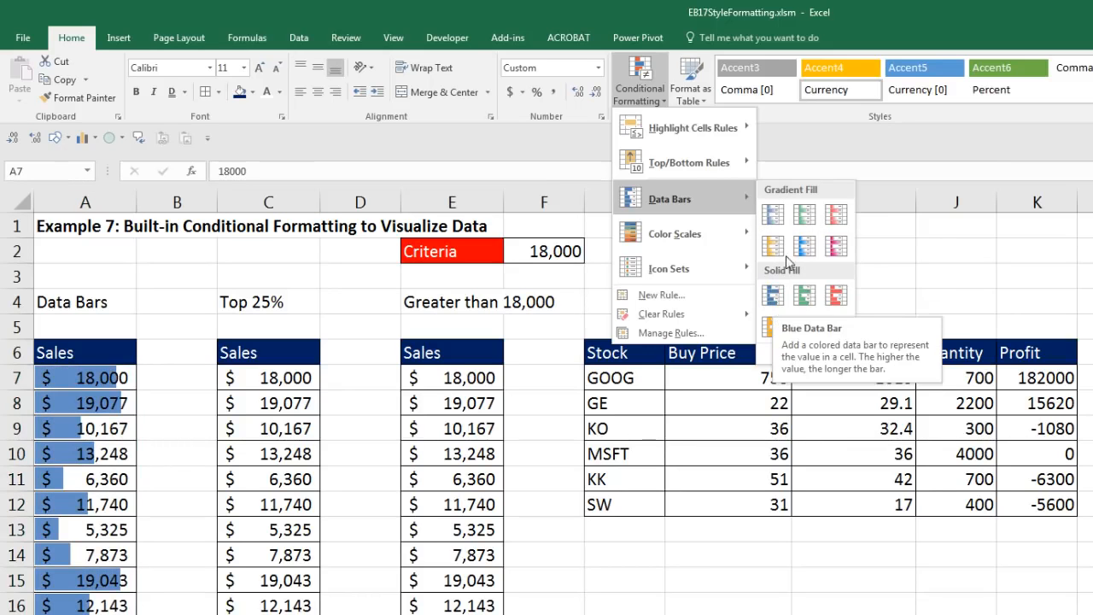
{"action": "left_click", "coordinate": [774, 217]}
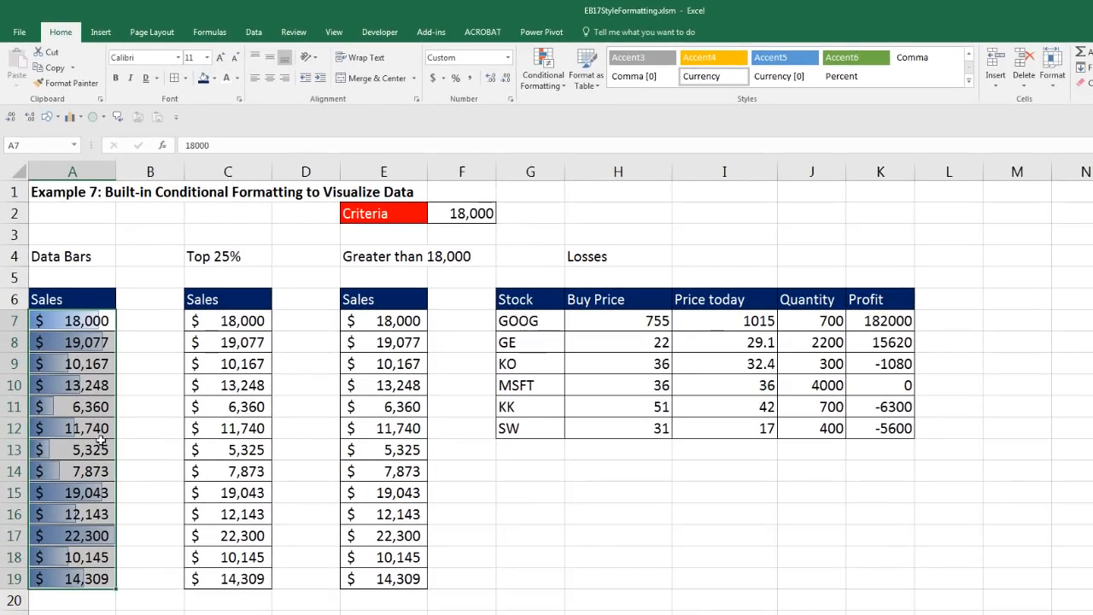
Step: Test the data bars by entering 1 in A11, then undo the change
{"action": "left_click", "coordinate": [95, 407]}
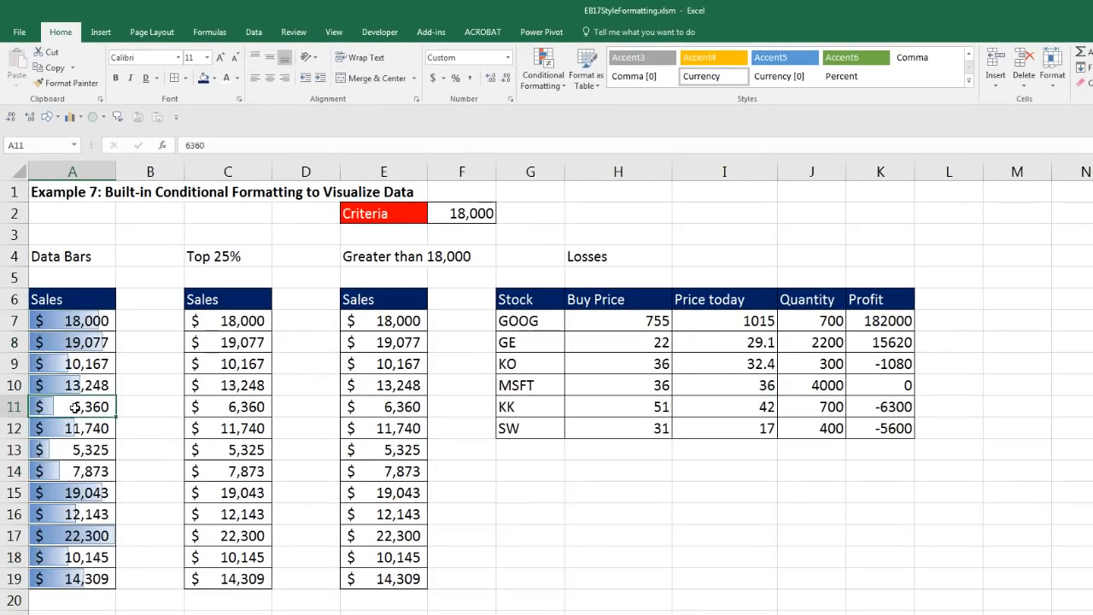
{"action": "double_click", "coordinate": [76, 407]}
{"action": "type", "text": "1"}
{"action": "key", "text": "Return"}
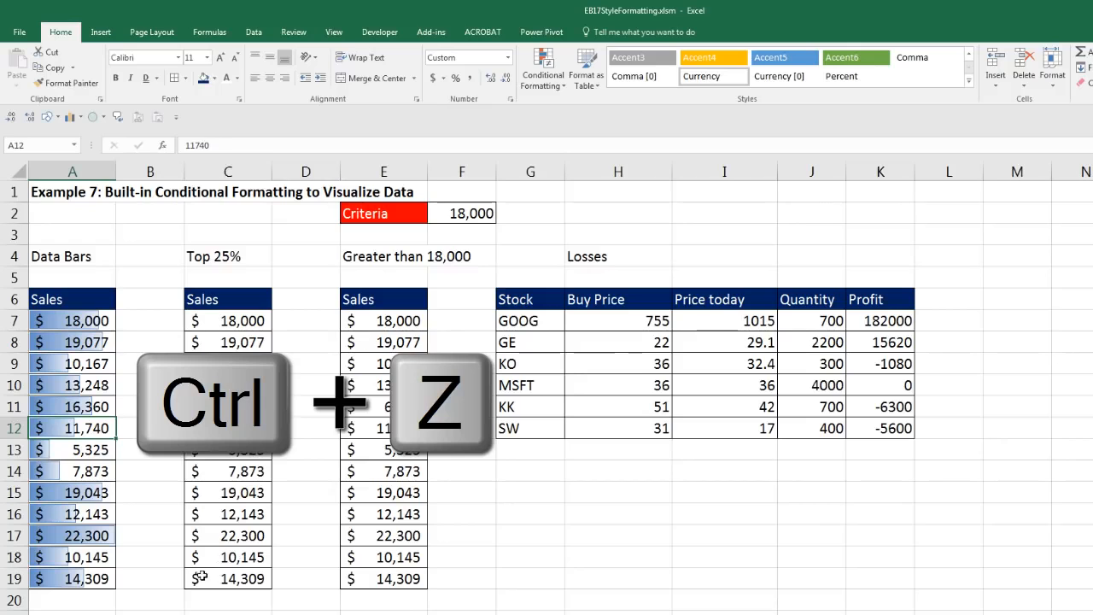
{"action": "key", "text": "ctrl+z"}
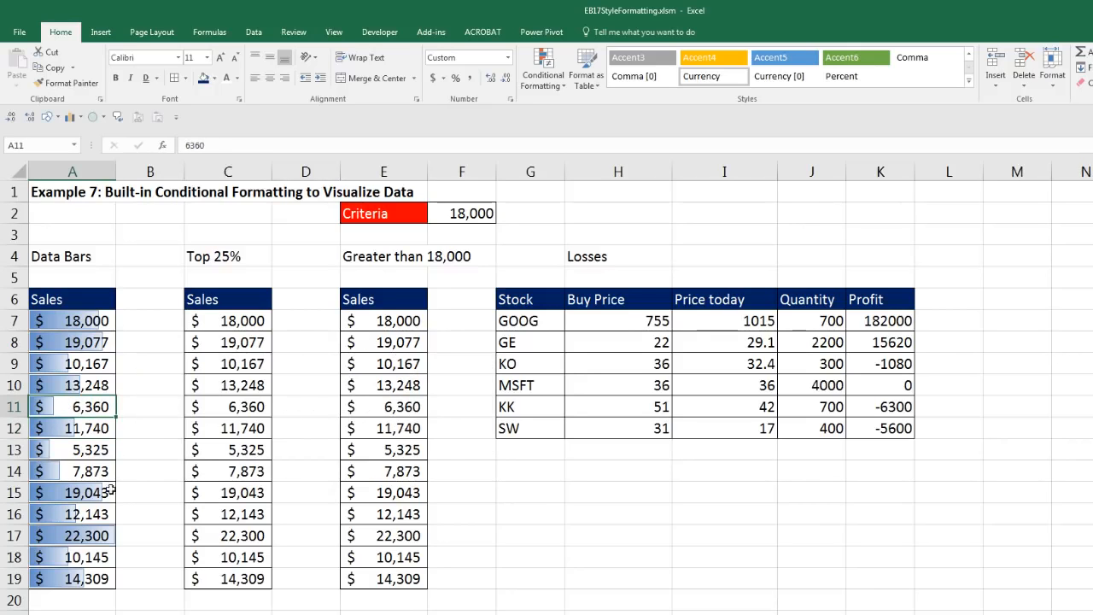
{"action": "left_click_drag", "start_coordinate": [214, 321], "coordinate": [216, 574]}
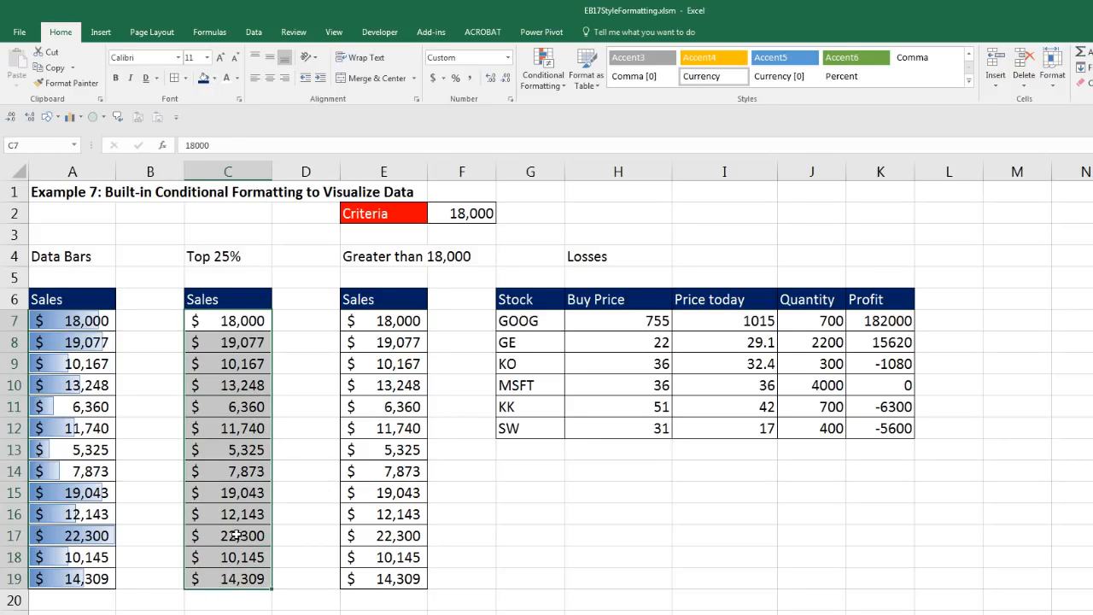
Step: Start a top-percent rule on the Top 25% sales, set to 25% with a custom format
{"action": "left_click", "coordinate": [555, 86]}
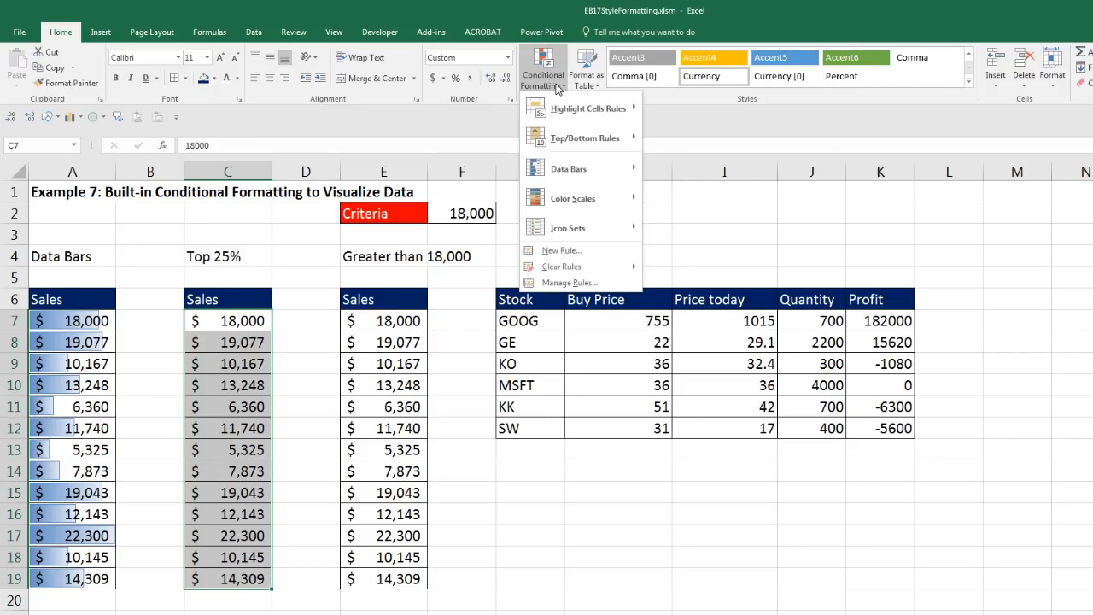
{"action": "mouse_move", "coordinate": [561, 139]}
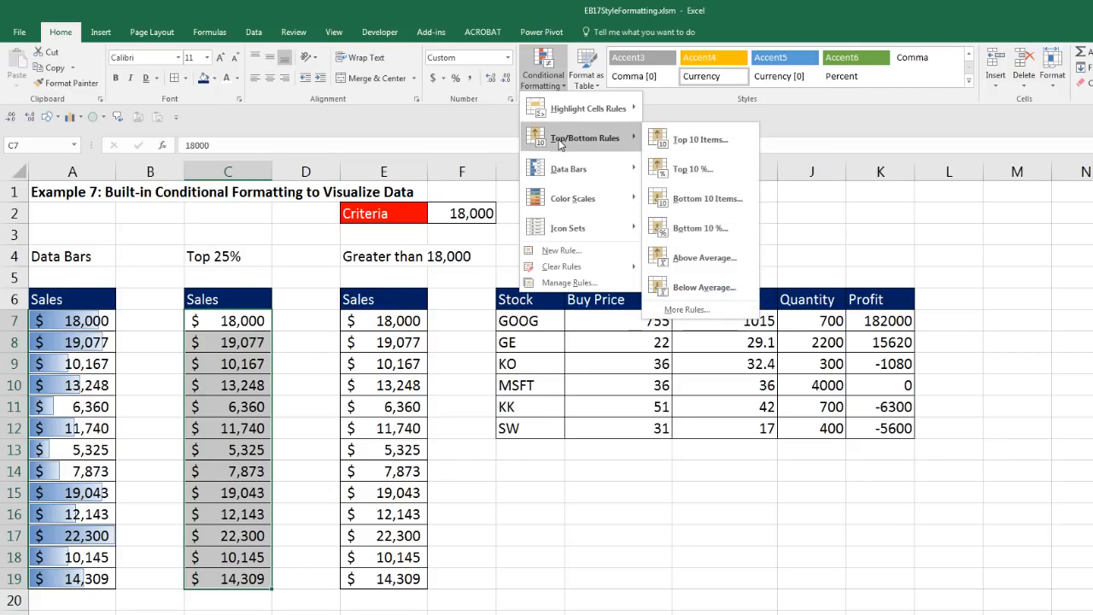
{"action": "left_click", "coordinate": [693, 169]}
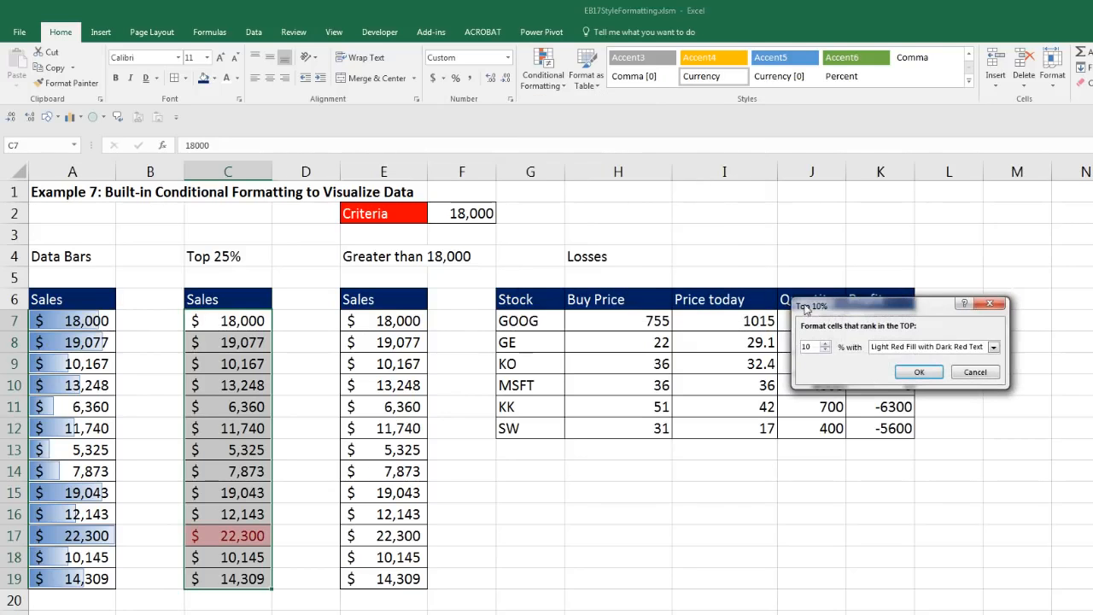
{"action": "left_click_drag", "start_coordinate": [811, 290], "coordinate": [378, 292]}
{"action": "left_click", "coordinate": [392, 332]}
{"action": "type", "text": "25"}
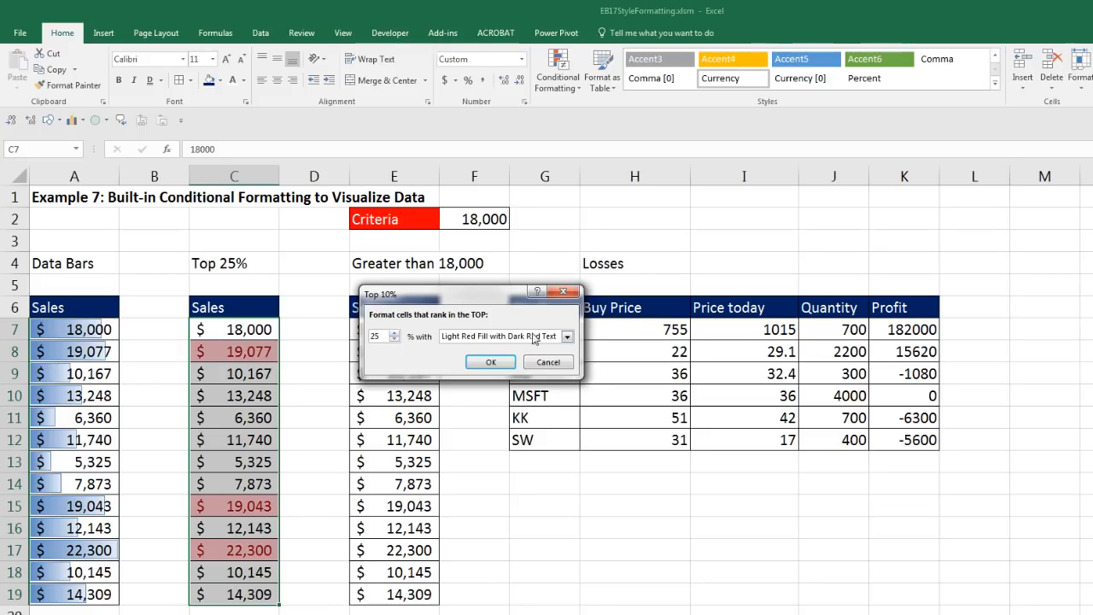
{"action": "left_click", "coordinate": [567, 337]}
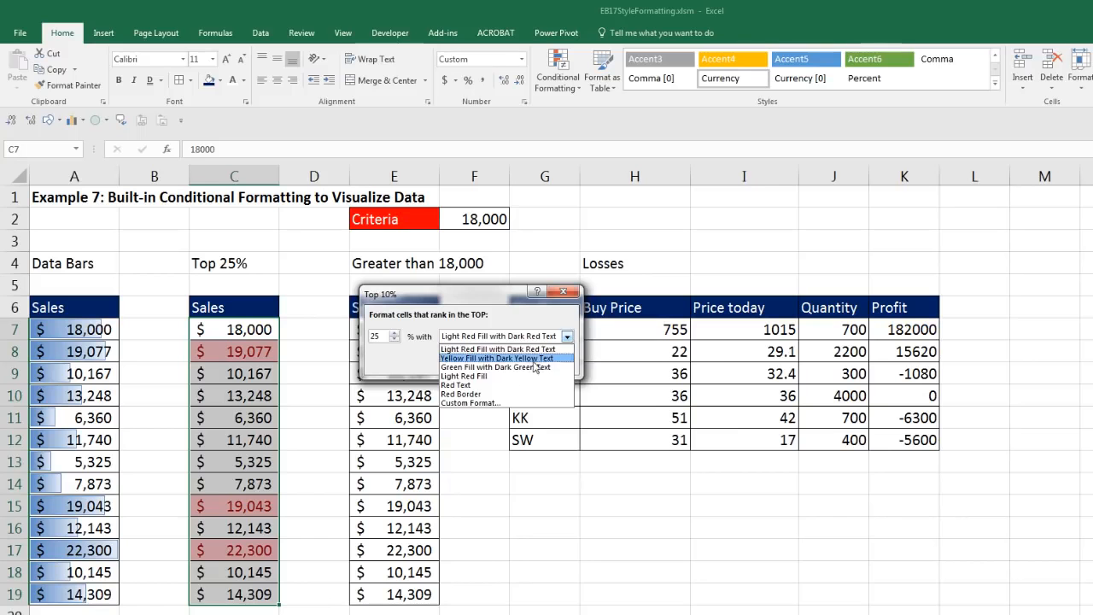
{"action": "left_click", "coordinate": [496, 405]}
Step: Give the top 25% rule a yellow fill and apply it
{"action": "left_click_drag", "start_coordinate": [808, 193], "coordinate": [504, 323]}
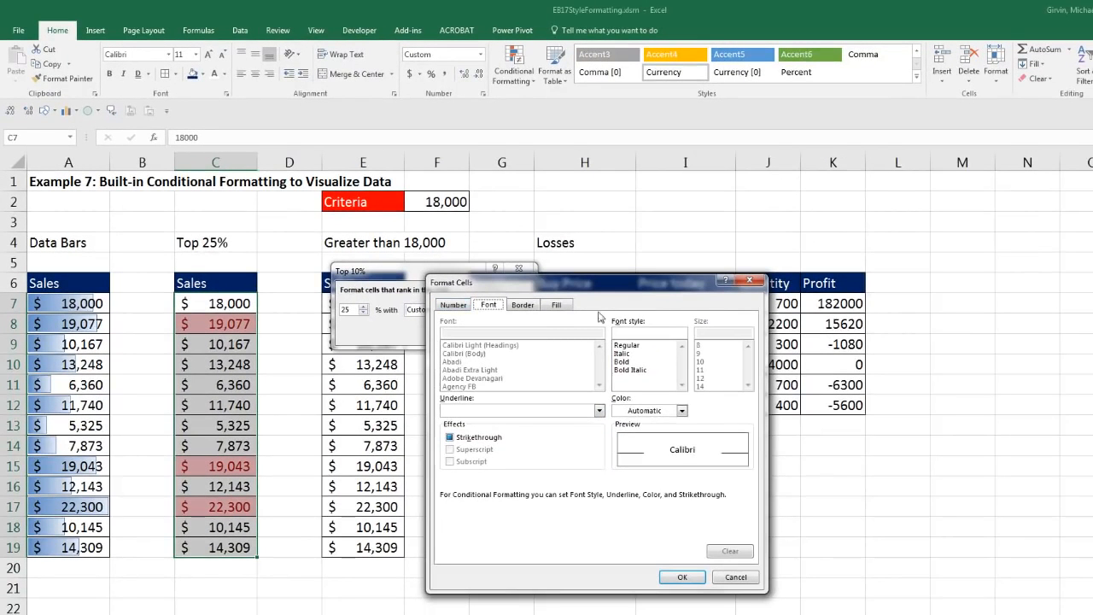
{"action": "left_click", "coordinate": [556, 305]}
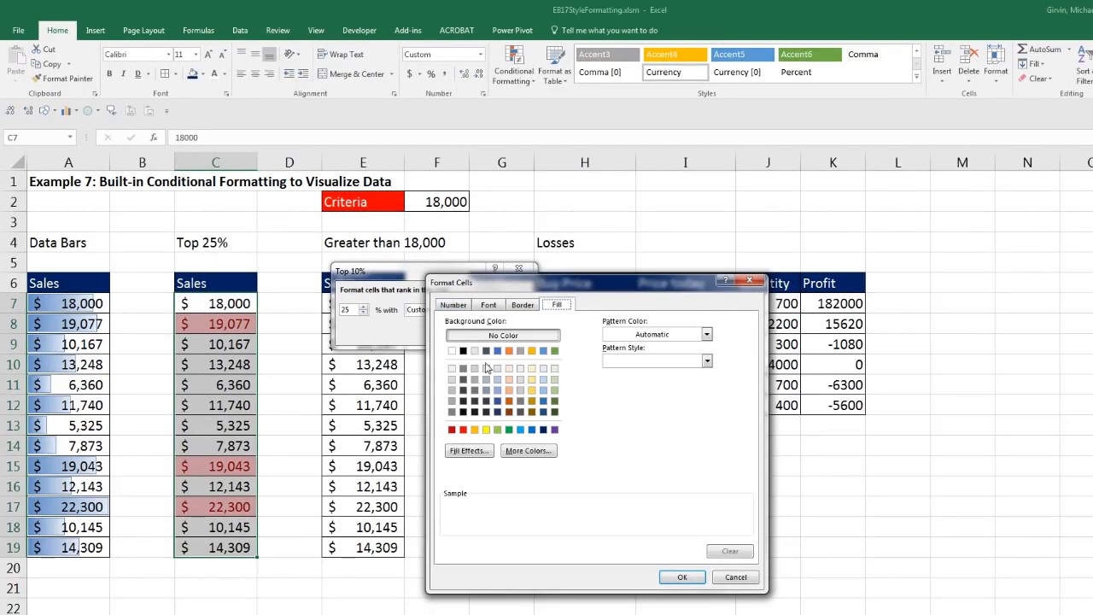
{"action": "left_click", "coordinate": [485, 430]}
{"action": "left_click", "coordinate": [527, 305]}
{"action": "left_click", "coordinate": [489, 306]}
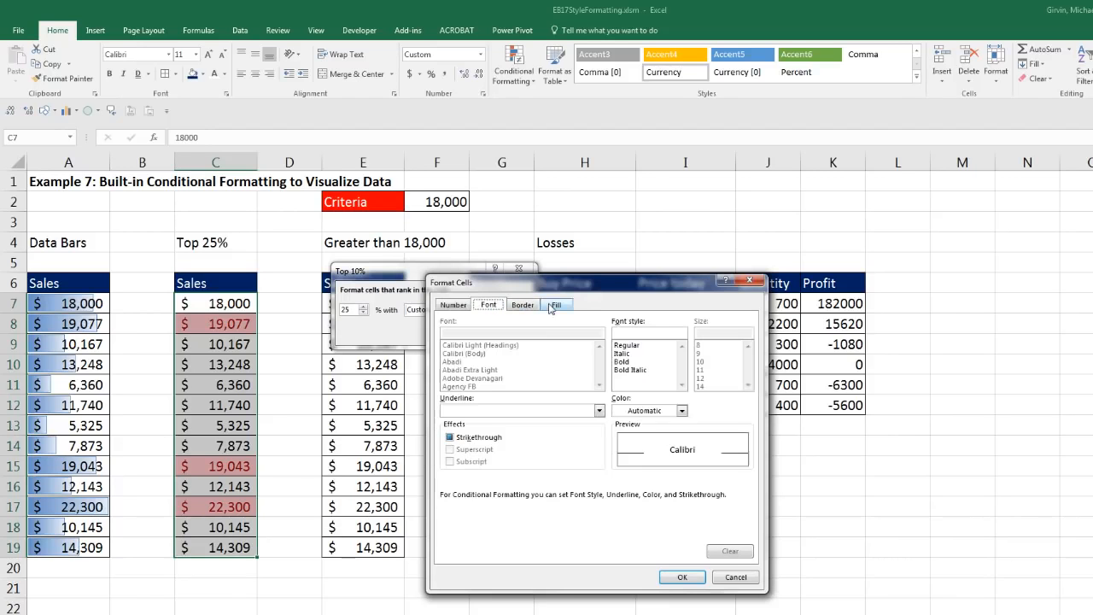
{"action": "left_click", "coordinate": [559, 306]}
{"action": "left_click", "coordinate": [682, 578]}
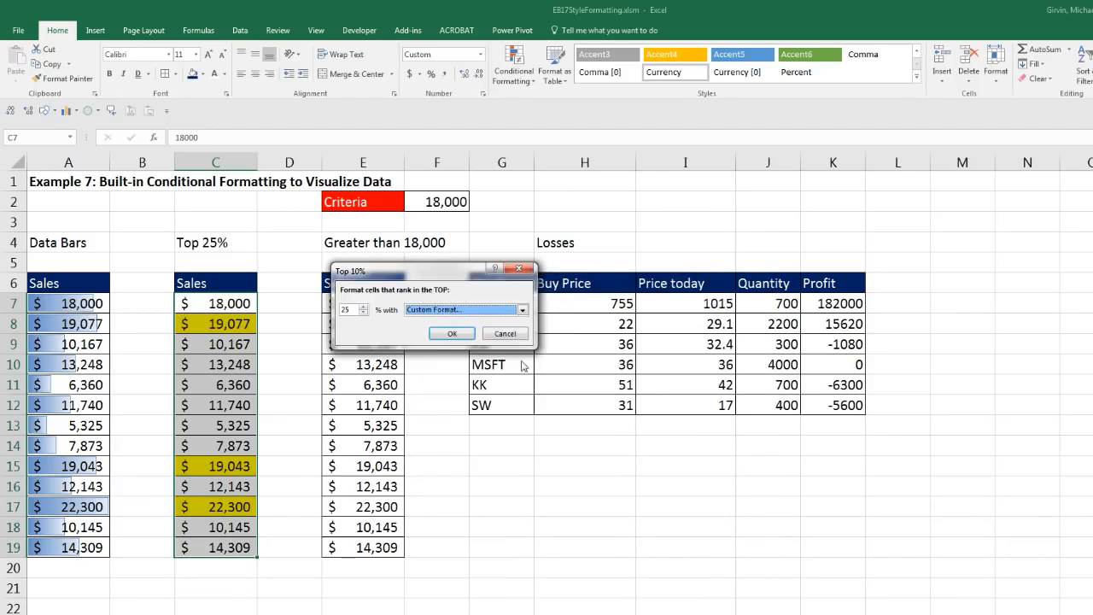
{"action": "left_click", "coordinate": [451, 333]}
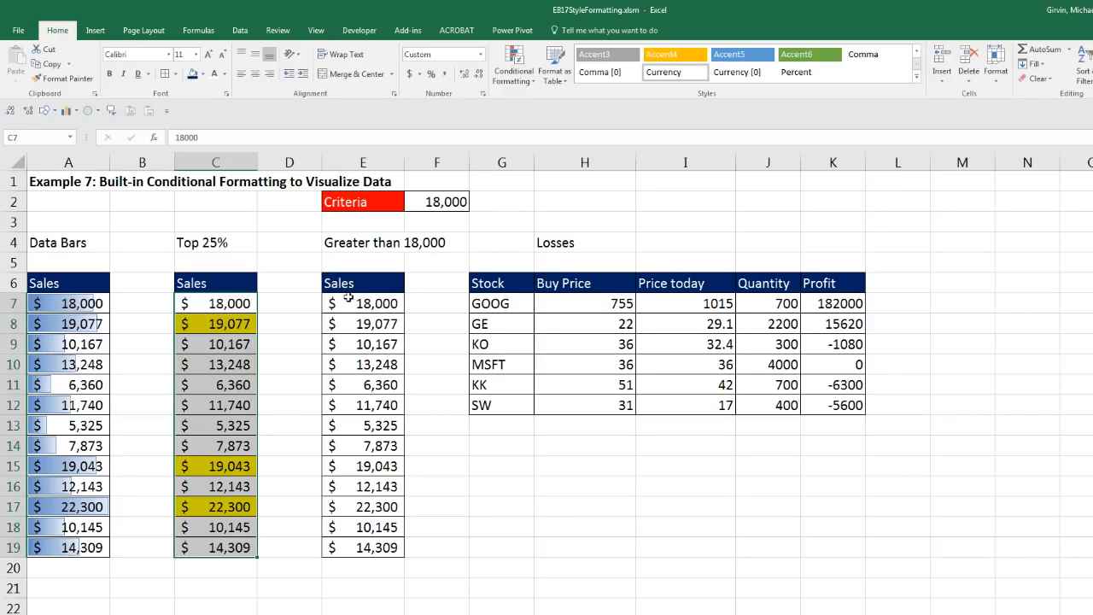
{"action": "left_click_drag", "start_coordinate": [363, 303], "coordinate": [383, 547]}
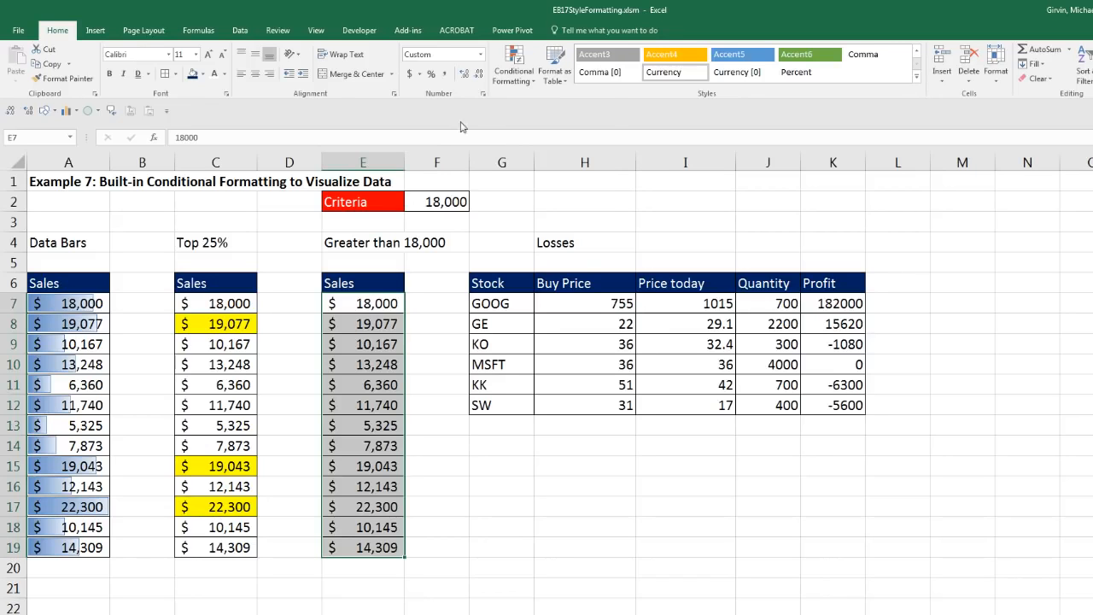
Step: Highlight E7:E19 values greater than criterion cell F2 with a custom yellow fill
{"action": "left_click", "coordinate": [513, 67]}
{"action": "mouse_move", "coordinate": [553, 106]}
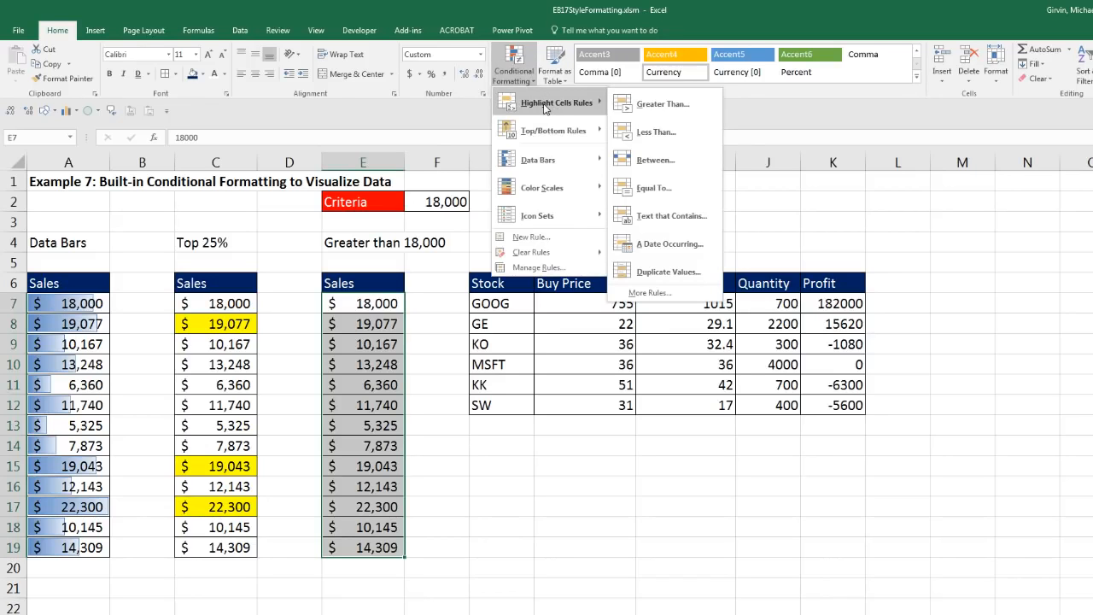
{"action": "left_click", "coordinate": [663, 105]}
{"action": "left_click_drag", "start_coordinate": [432, 294], "coordinate": [642, 215]}
{"action": "left_click", "coordinate": [432, 199]}
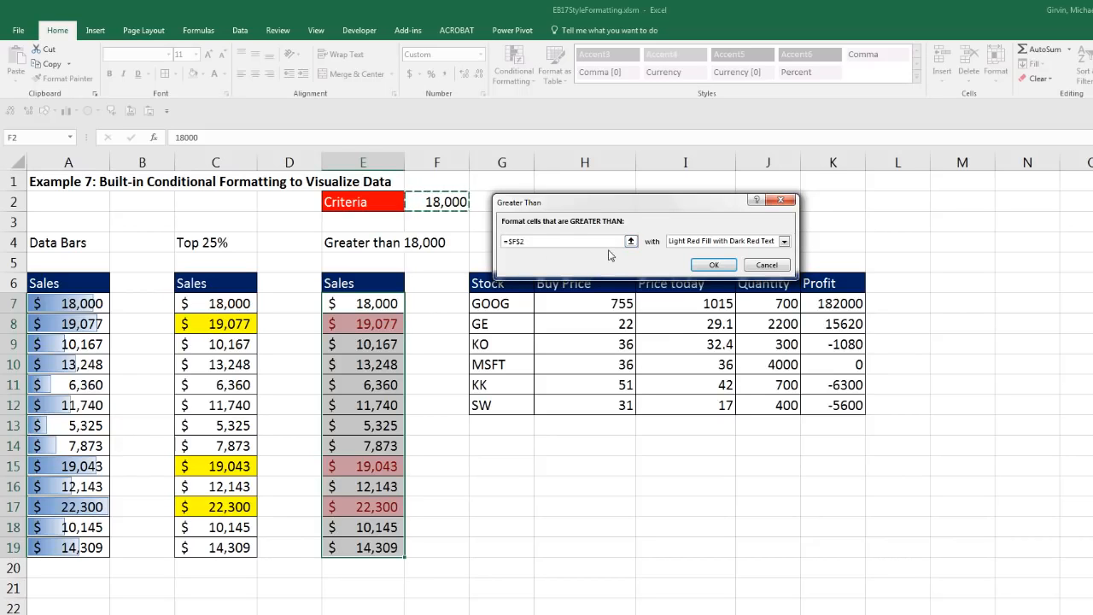
{"action": "left_click", "coordinate": [784, 243]}
{"action": "left_click", "coordinate": [675, 309]}
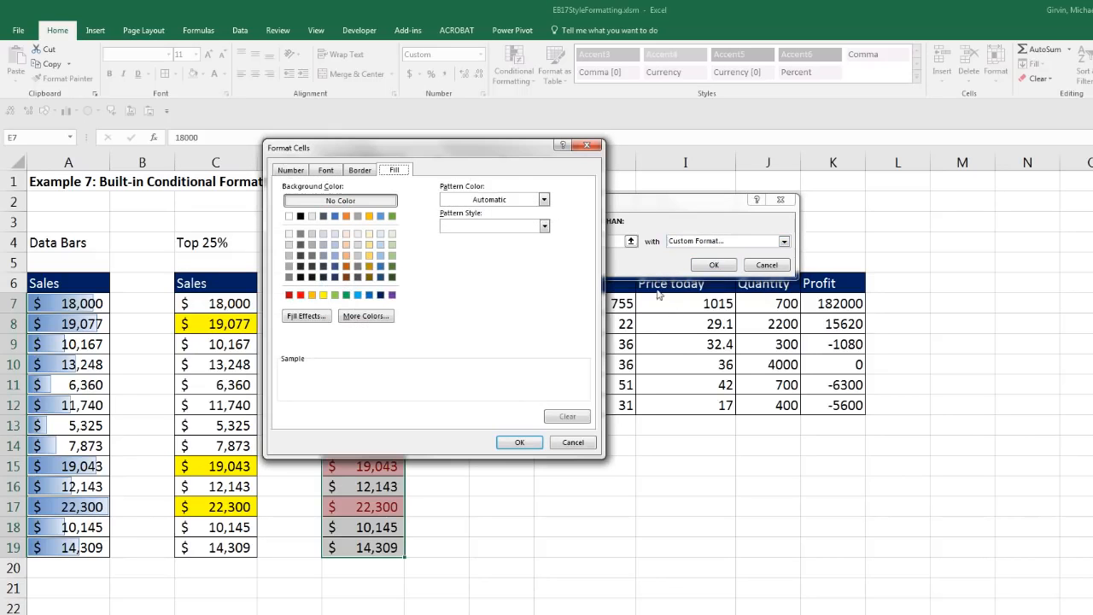
{"action": "left_click", "coordinate": [323, 294]}
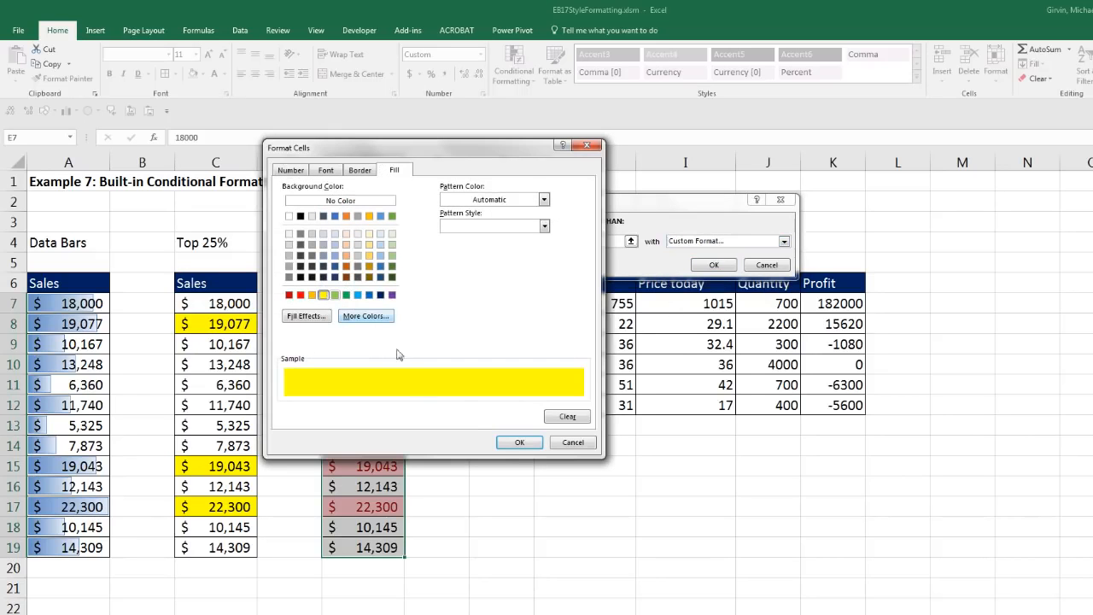
{"action": "left_click", "coordinate": [524, 442]}
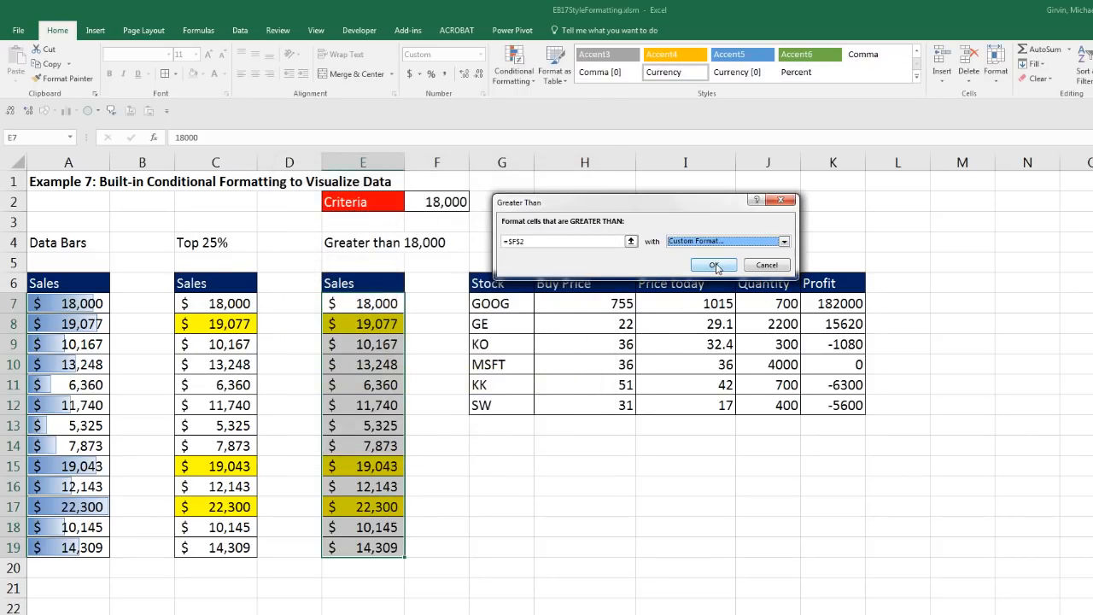
{"action": "left_click", "coordinate": [715, 266]}
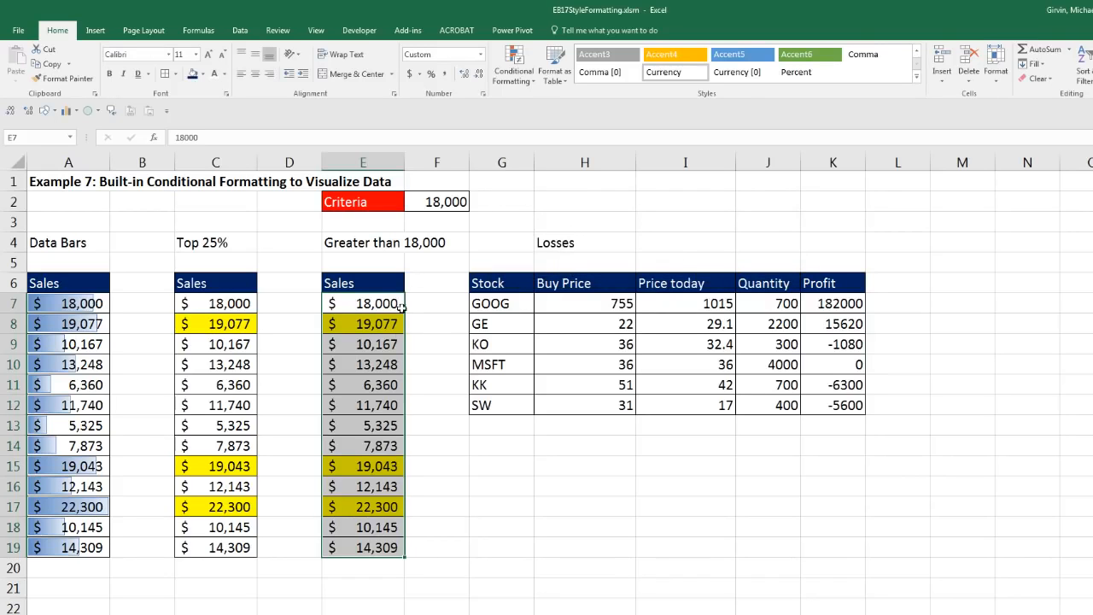
{"action": "left_click", "coordinate": [436, 201]}
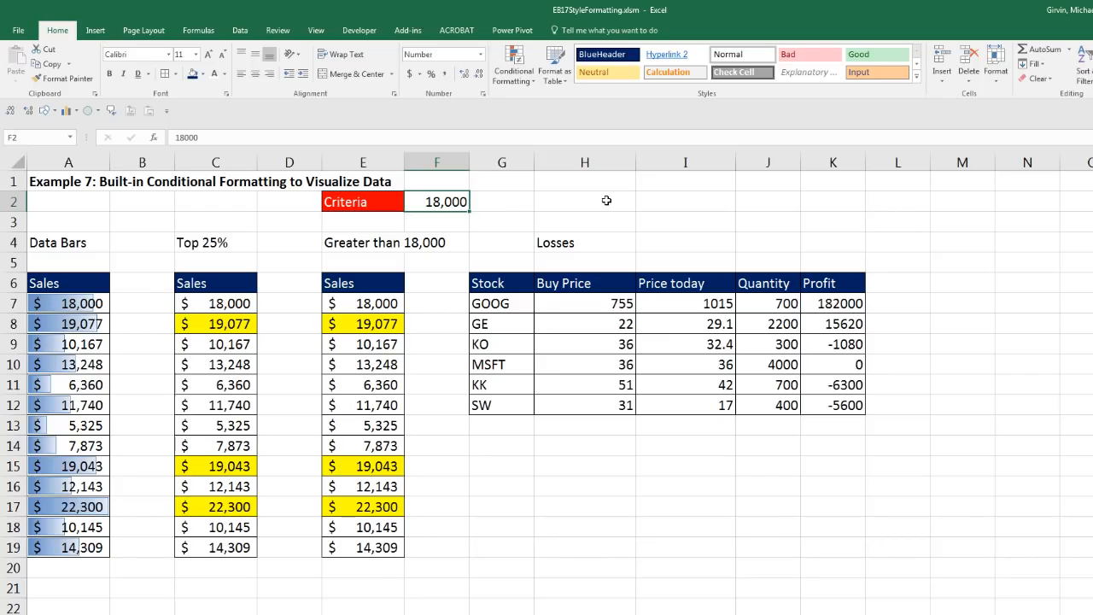
{"action": "type", "text": "1"}
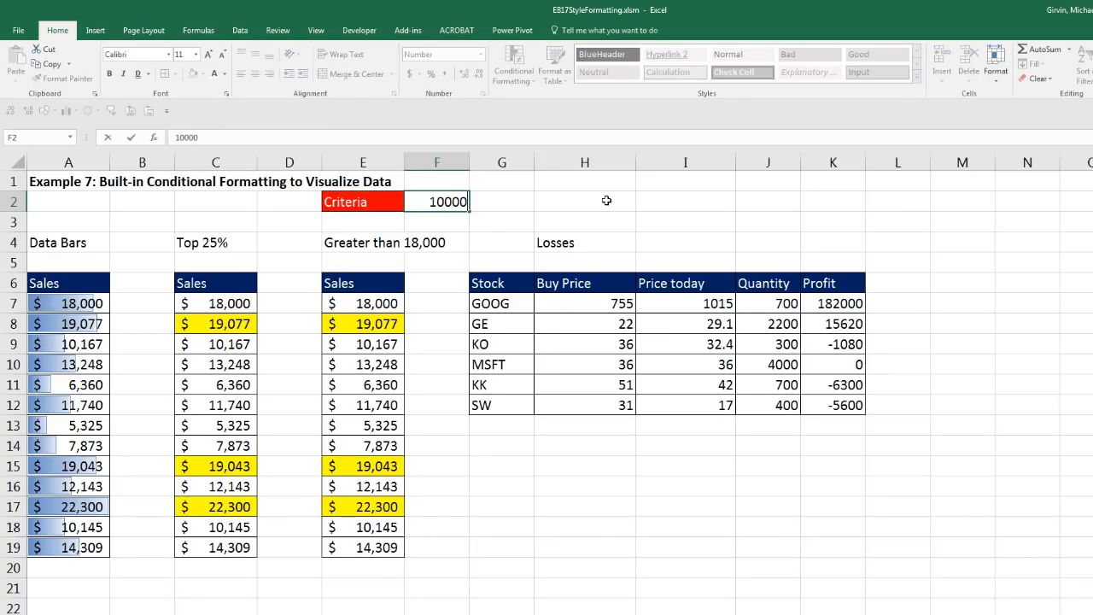
{"action": "key", "text": "Return"}
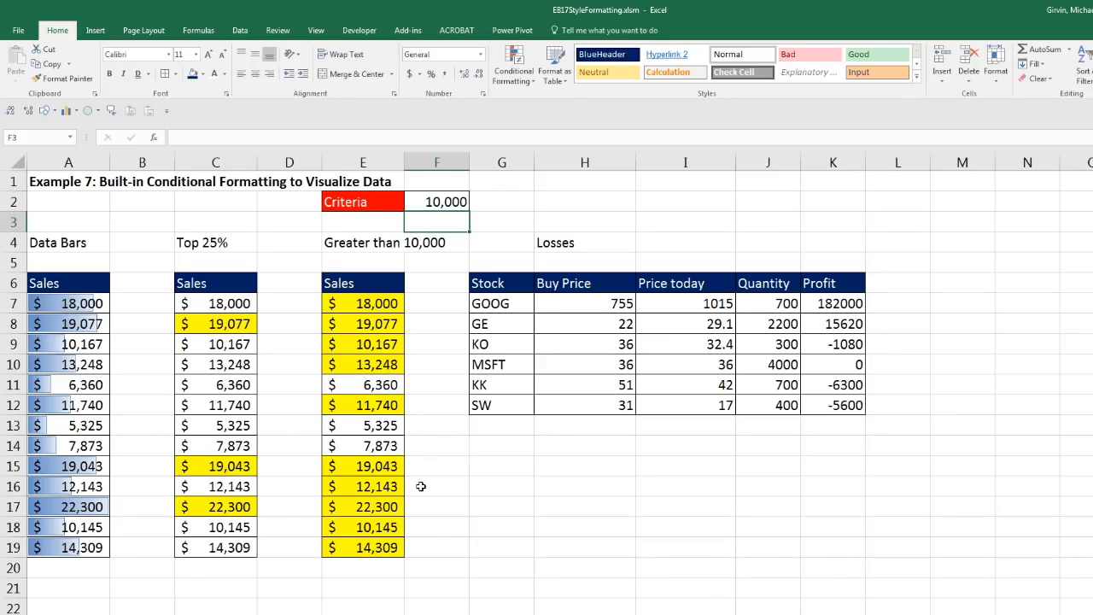
{"action": "key", "text": "ctrl+z"}
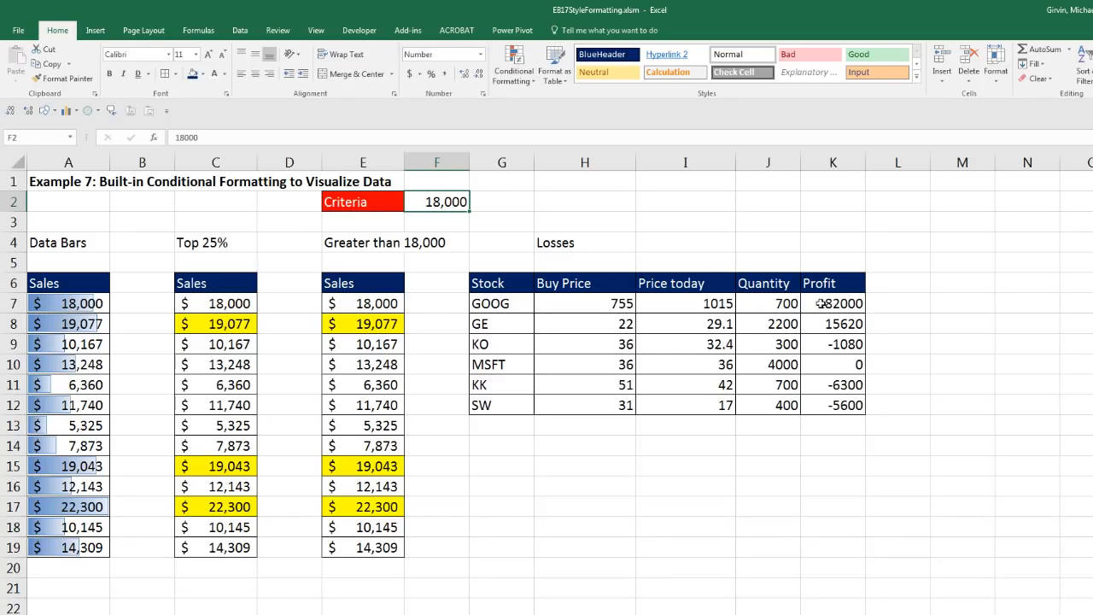
Step: Start a Less Than 0 highlight rule on the Profit values K7:K12
{"action": "left_click_drag", "start_coordinate": [816, 303], "coordinate": [827, 401]}
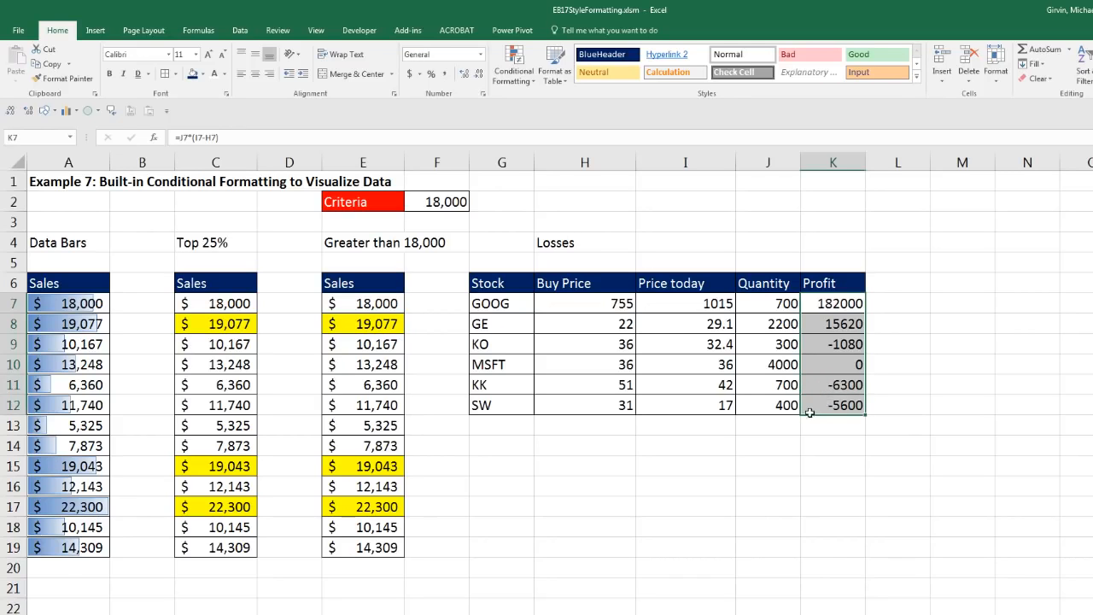
{"action": "left_click", "coordinate": [527, 81]}
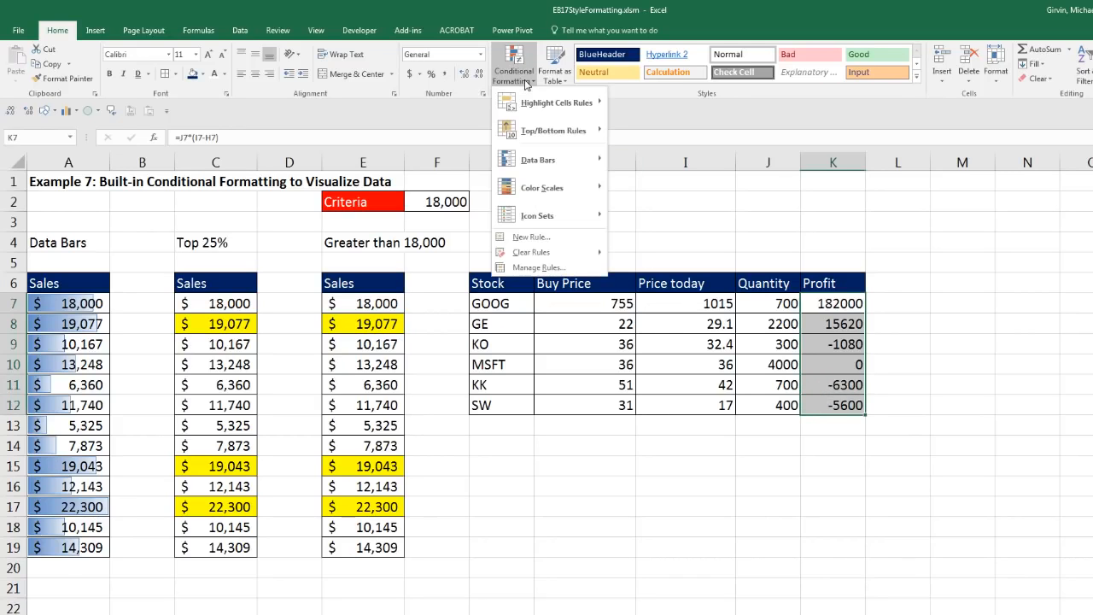
{"action": "mouse_move", "coordinate": [527, 100]}
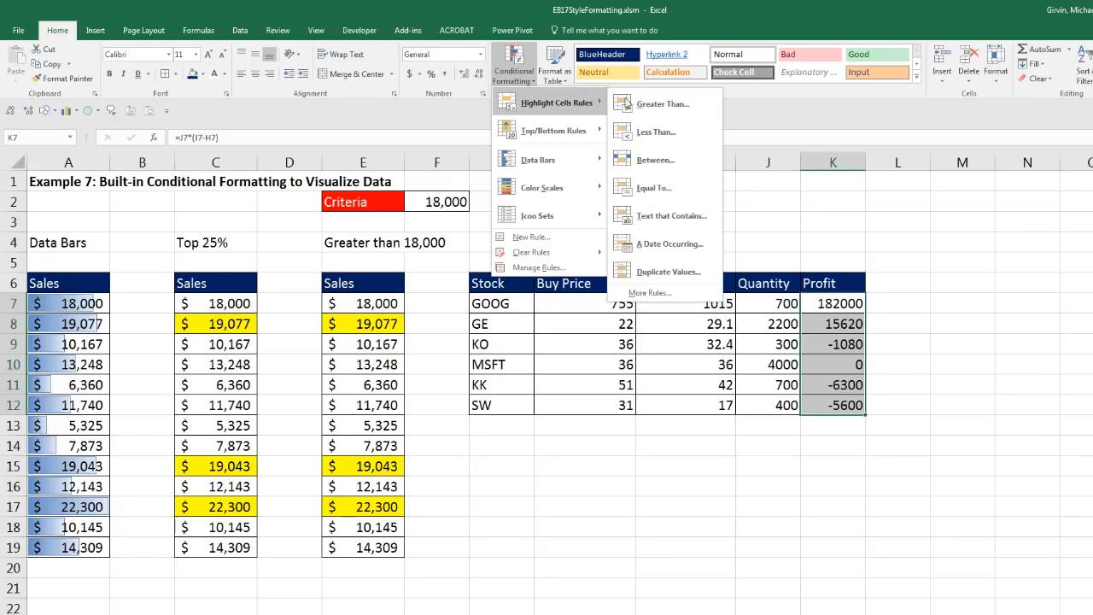
{"action": "left_click", "coordinate": [655, 132]}
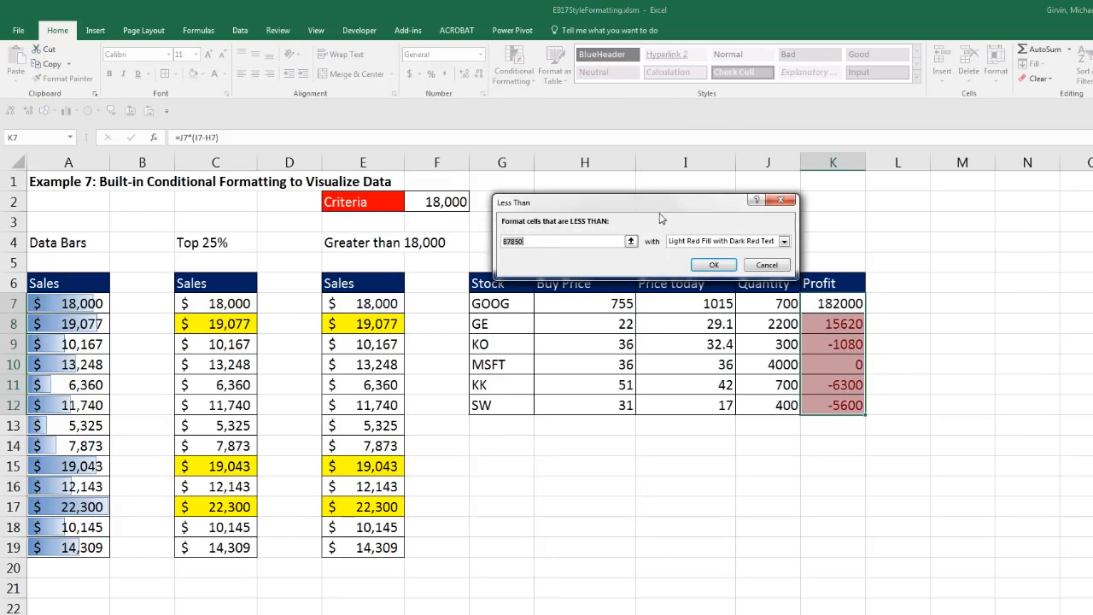
{"action": "left_click_drag", "start_coordinate": [697, 197], "coordinate": [826, 193]}
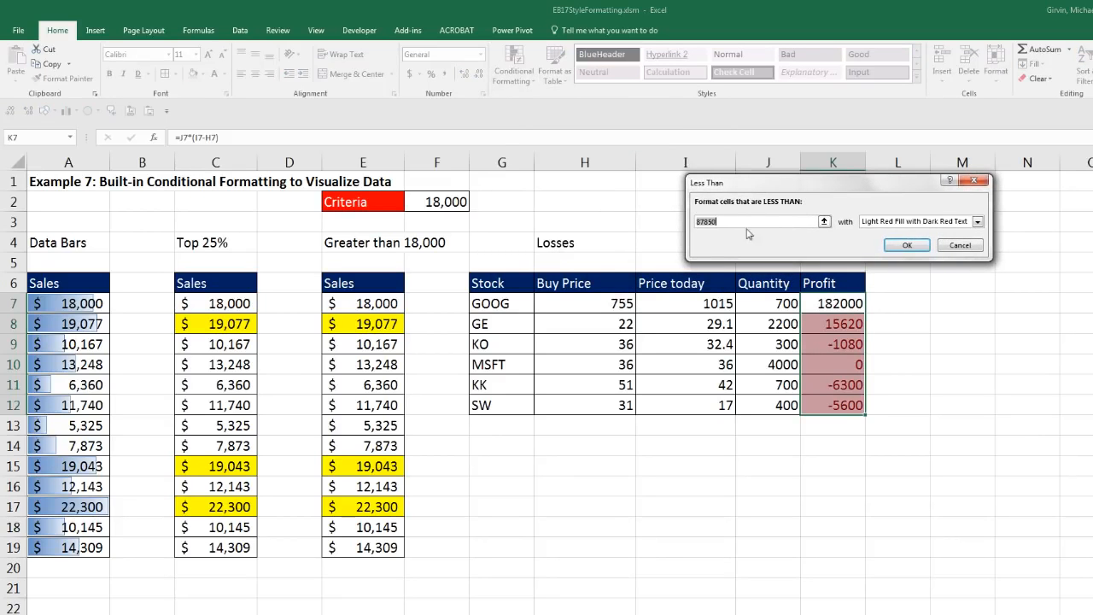
{"action": "type", "text": "0"}
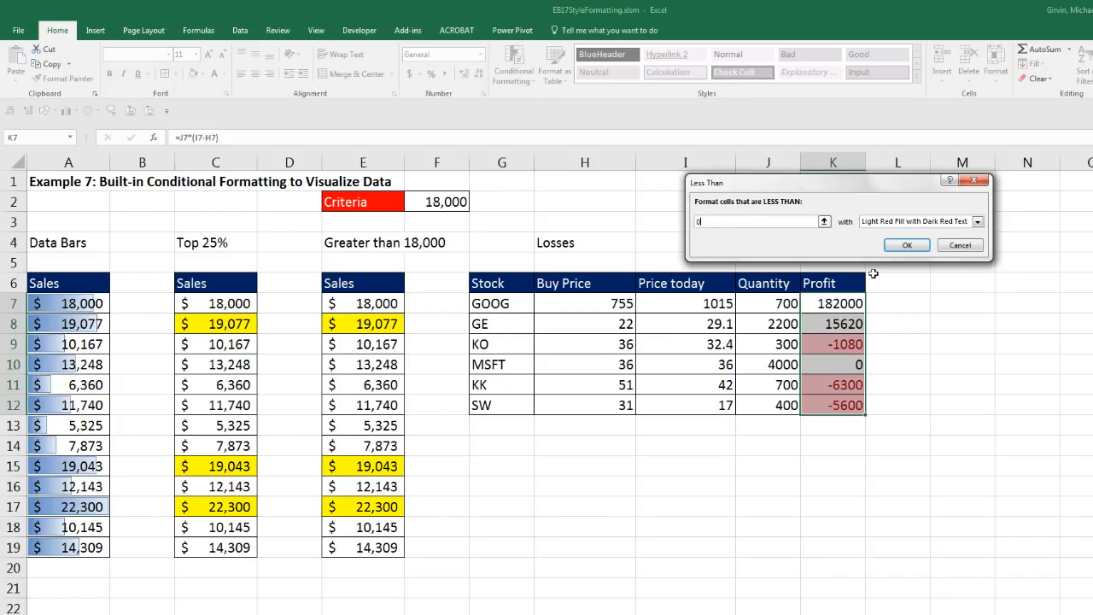
Step: Format the losses with a red fill and white font, then apply the rule
{"action": "left_click", "coordinate": [978, 222]}
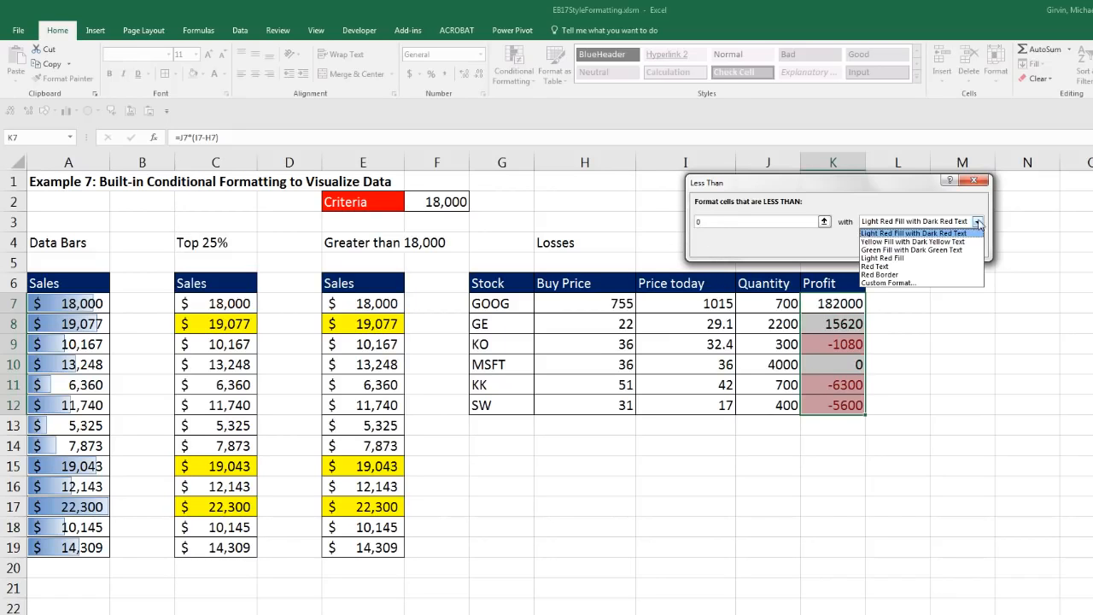
{"action": "left_click", "coordinate": [888, 282]}
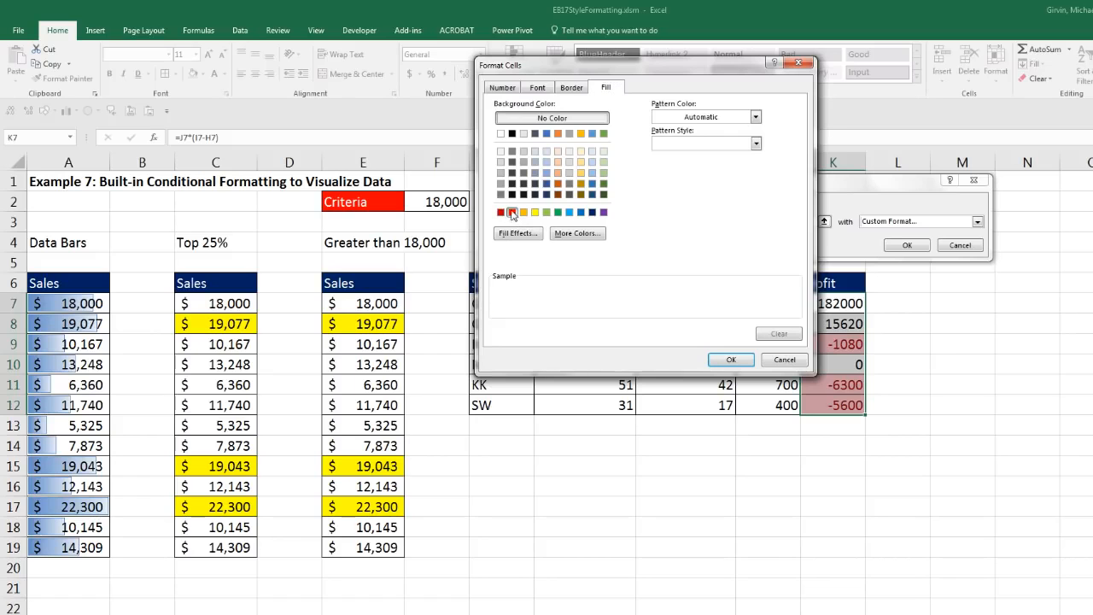
{"action": "left_click", "coordinate": [512, 212]}
{"action": "left_click", "coordinate": [538, 88]}
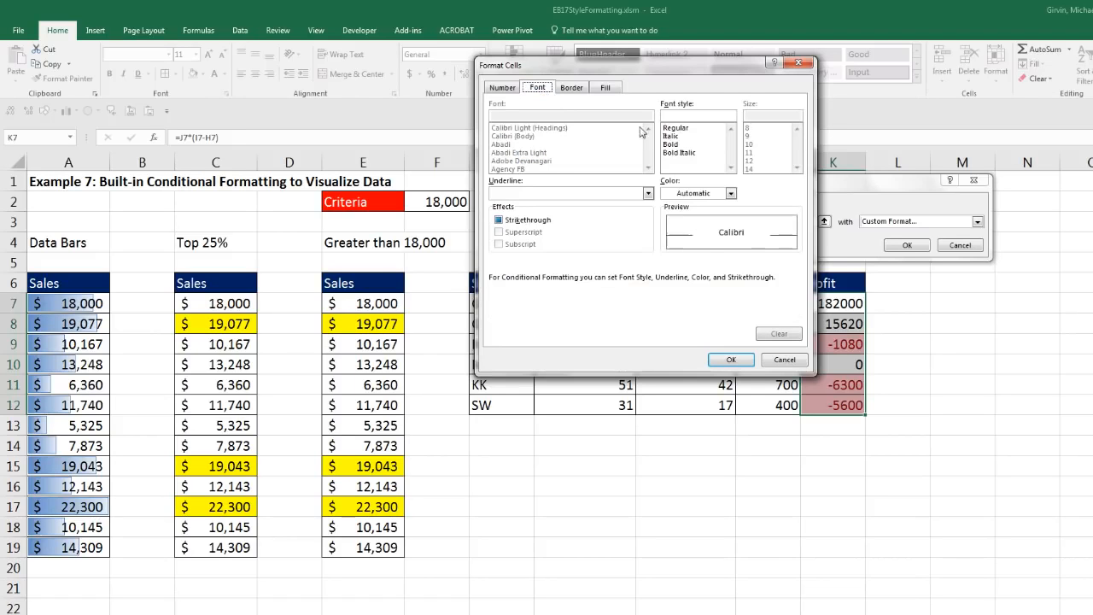
{"action": "left_click", "coordinate": [683, 195]}
{"action": "left_click", "coordinate": [667, 237]}
{"action": "left_click", "coordinate": [731, 360]}
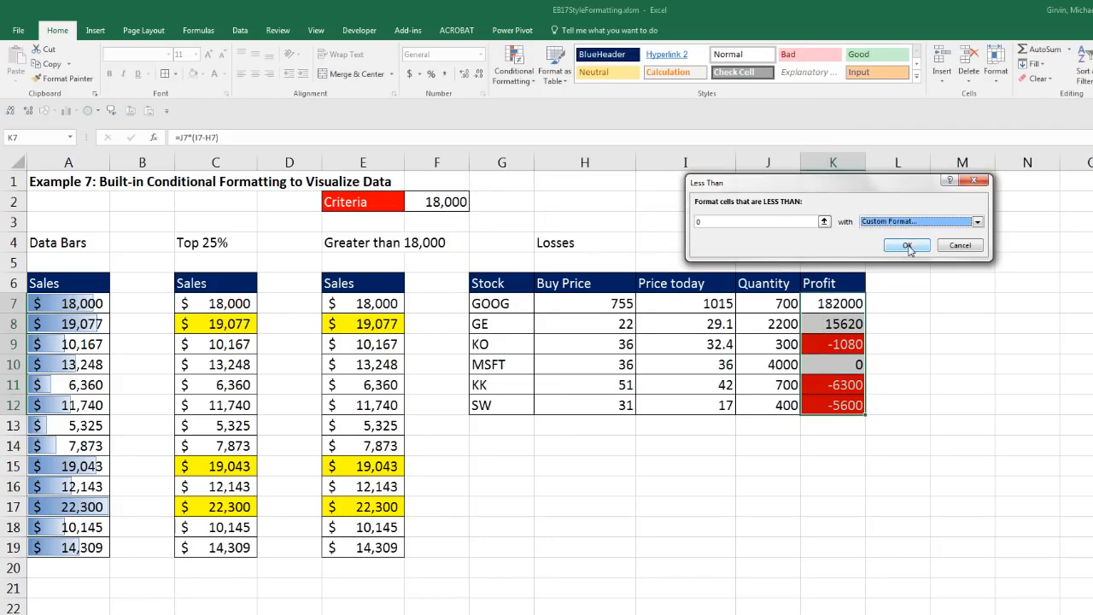
{"action": "left_click", "coordinate": [907, 245]}
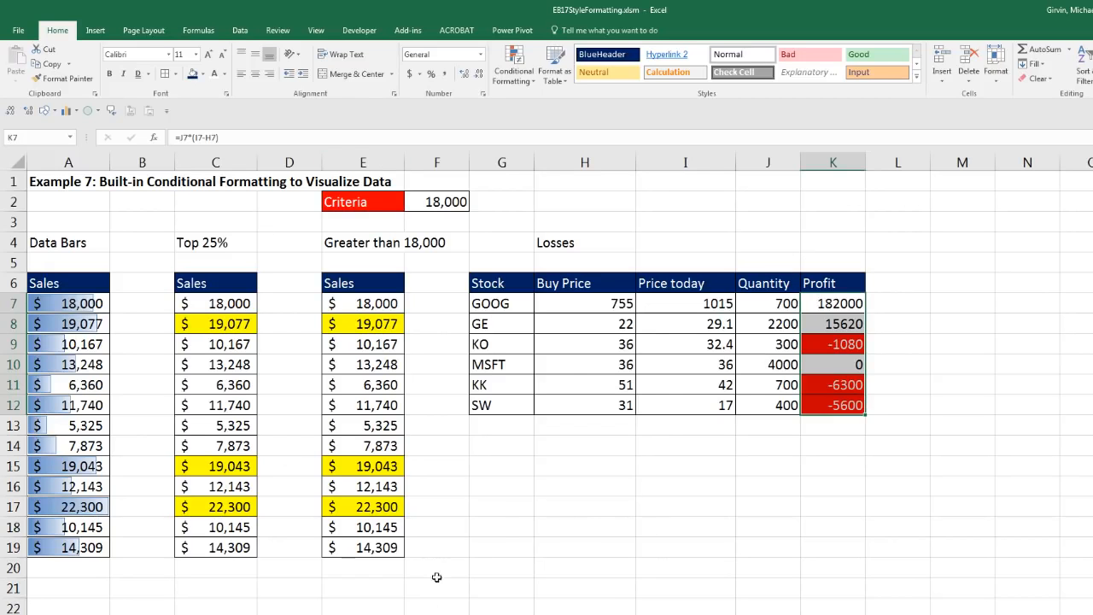
{"action": "key", "text": "ctrl+Page_Up"}
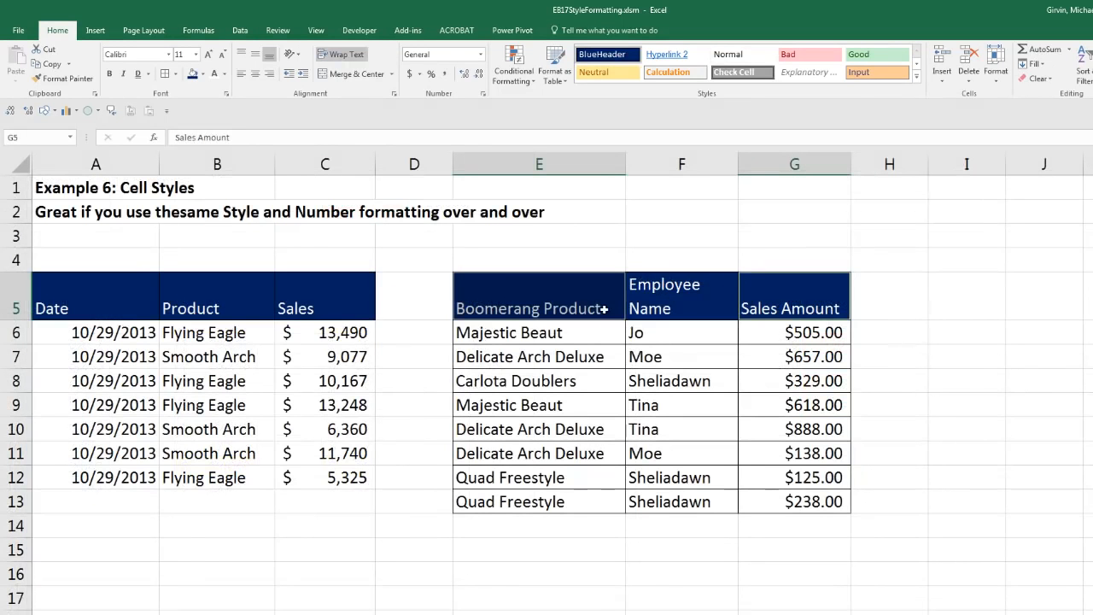
Step: Move back past the Example 5, wrap-text and Example 3 sheets to the Accounting Style sheet
{"action": "key", "text": "ctrl+Page_Up"}
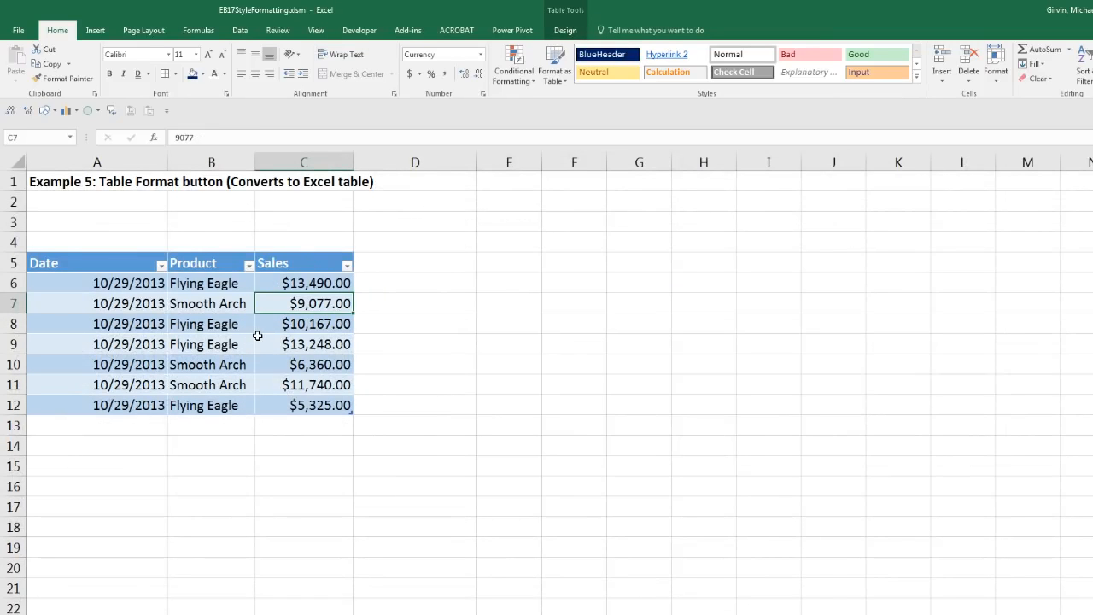
{"action": "left_click", "coordinate": [478, 613]}
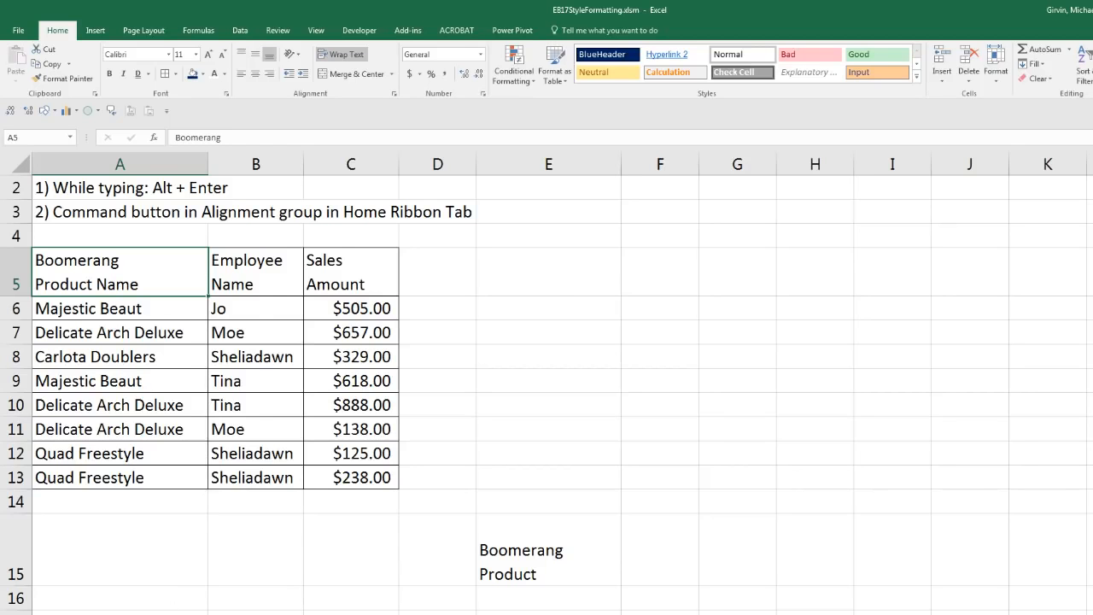
{"action": "left_click", "coordinate": [341, 614]}
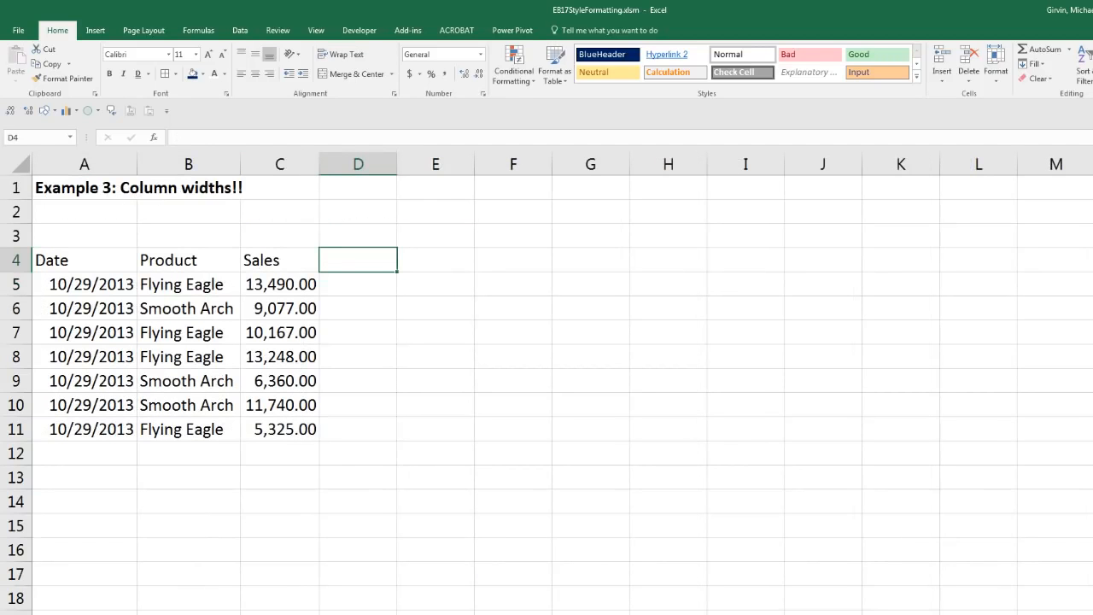
{"action": "left_click", "coordinate": [147, 613]}
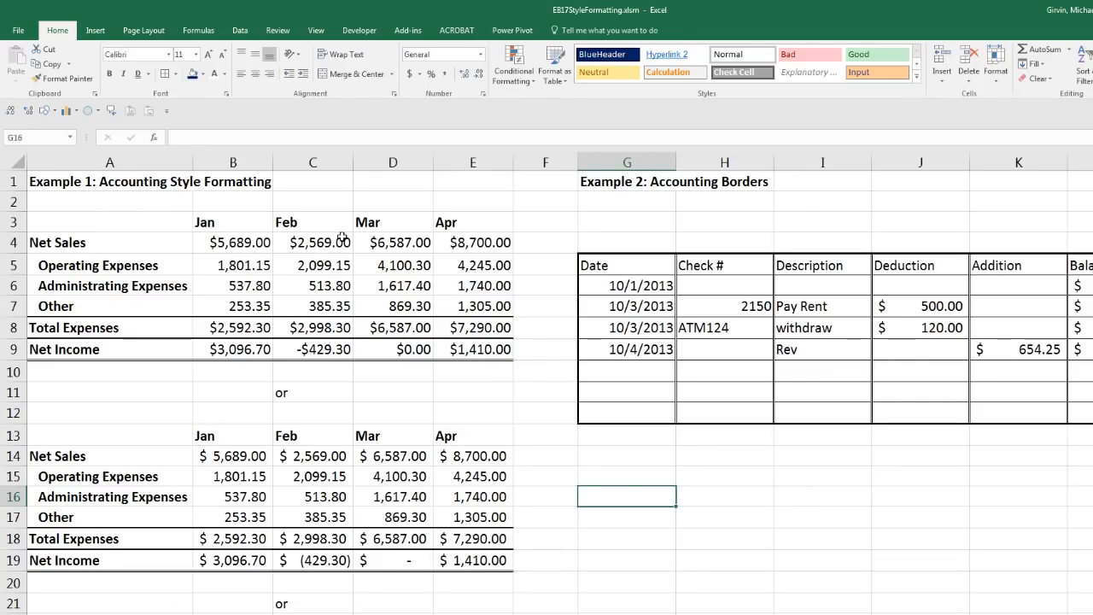